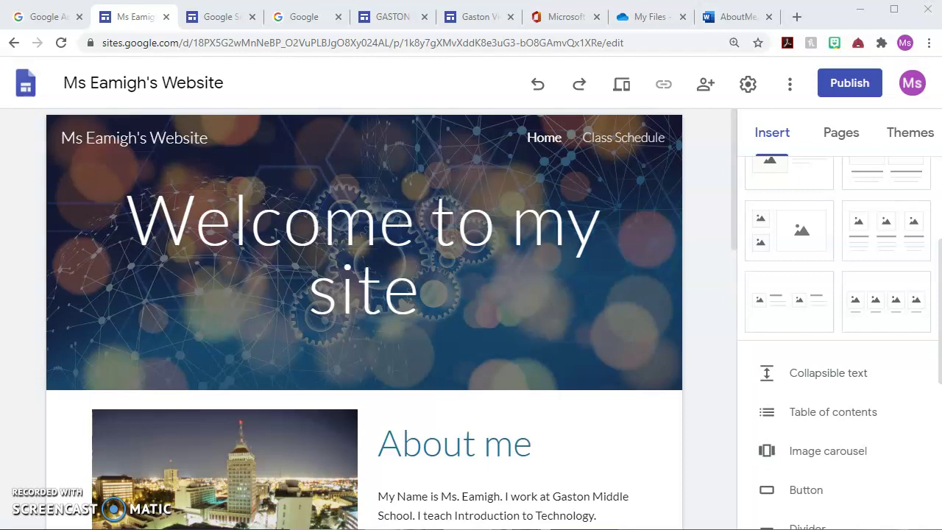
Step: Review the content of the Home page and the Class Schedule page from header to footer
scroll(615, 305, down, 2)
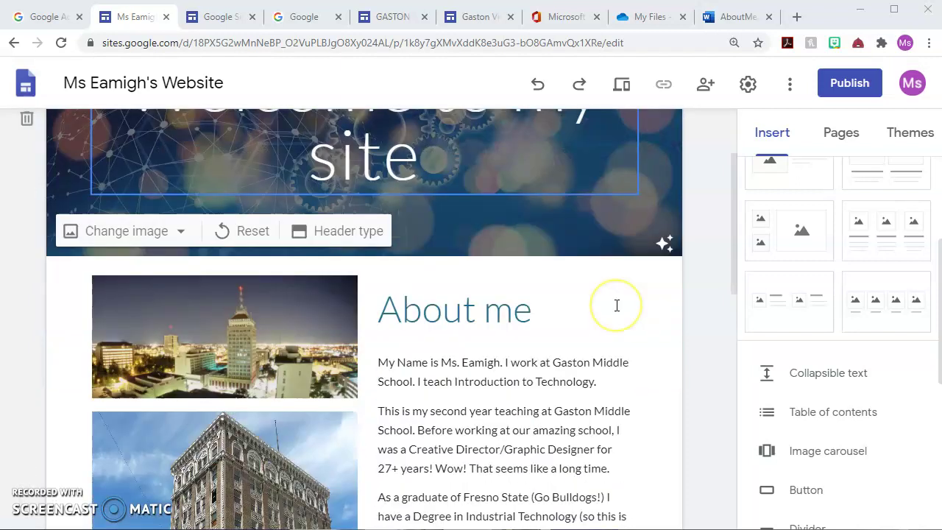
scroll(616, 306, down, 9)
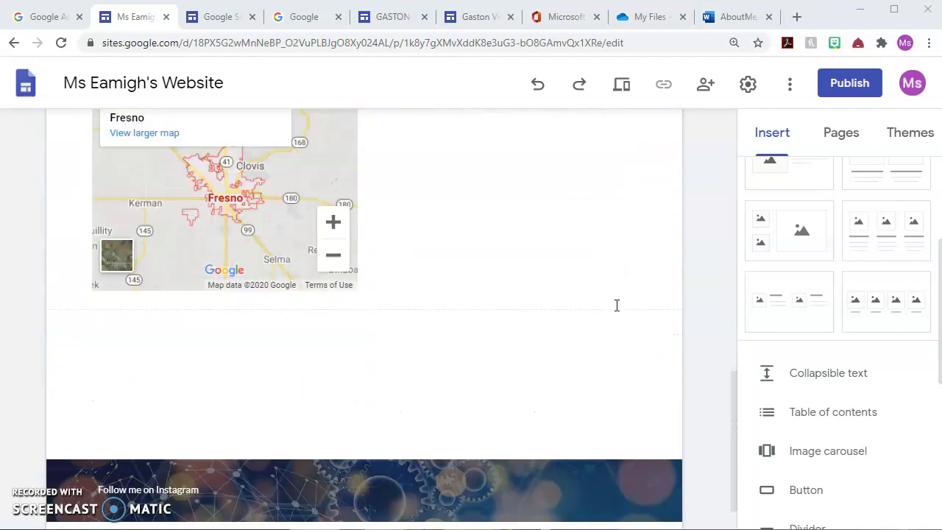
scroll(617, 305, down, 1)
scroll(617, 305, up, 15)
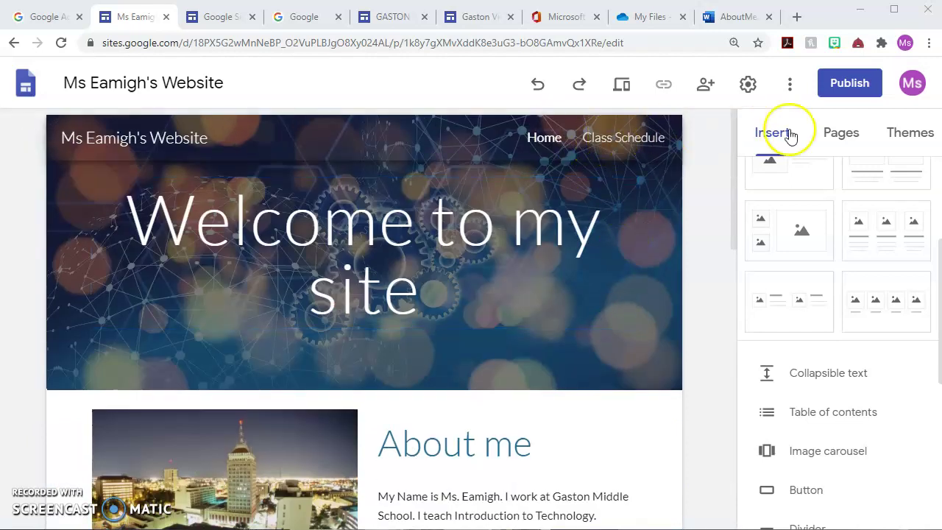
click(834, 132)
click(805, 250)
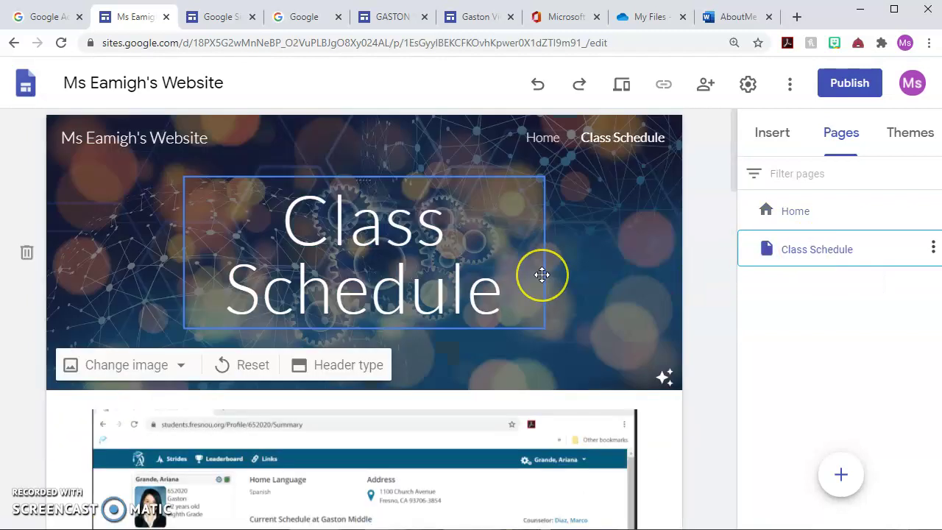
scroll(541, 278, down, 3)
scroll(439, 353, down, 4)
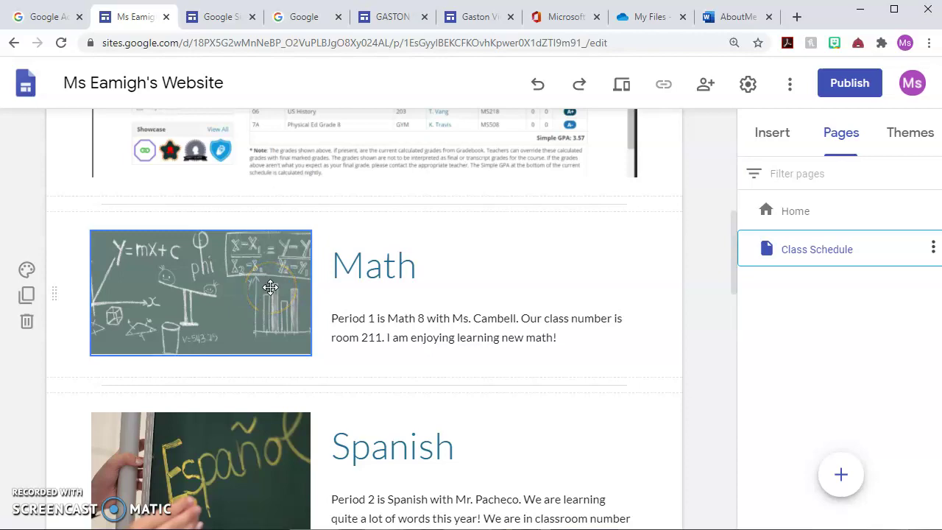
scroll(270, 287, down, 12)
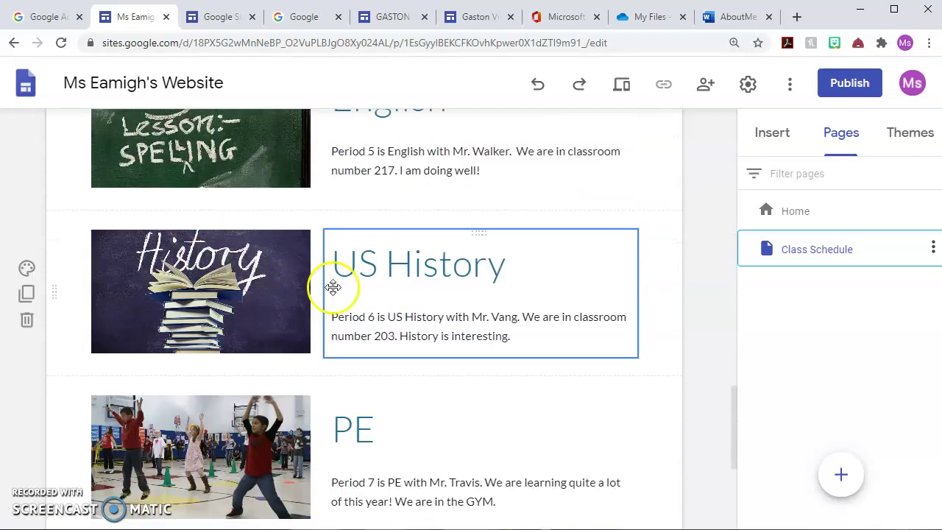
scroll(313, 287, up, 15)
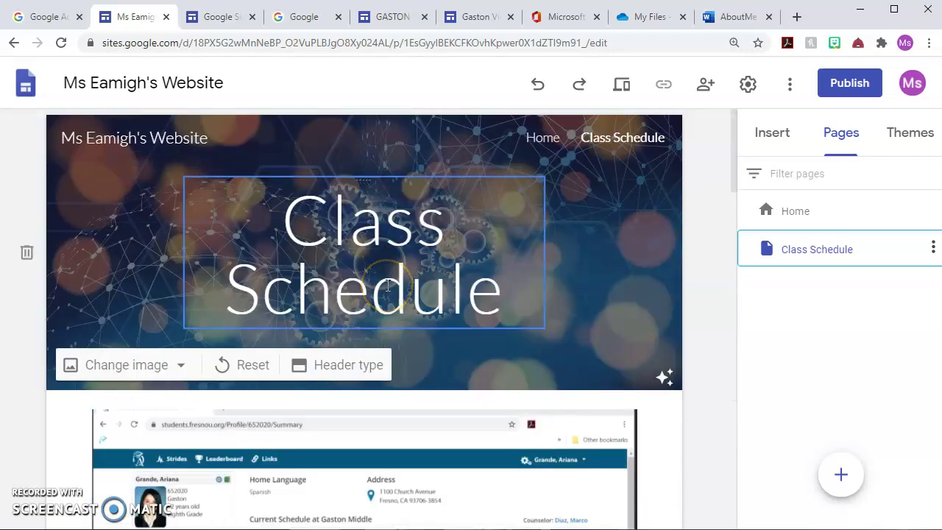
Step: Add a new page named "My Interests" to the site
click(846, 136)
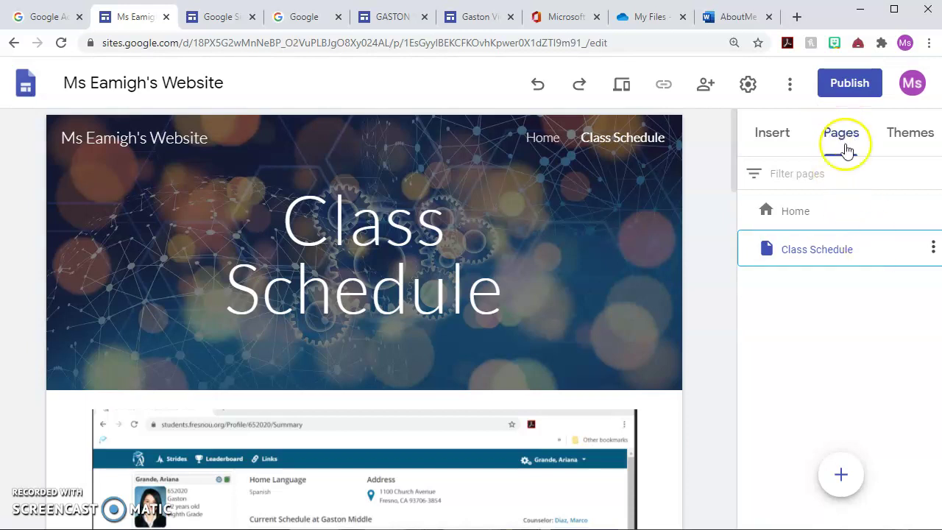
click(843, 475)
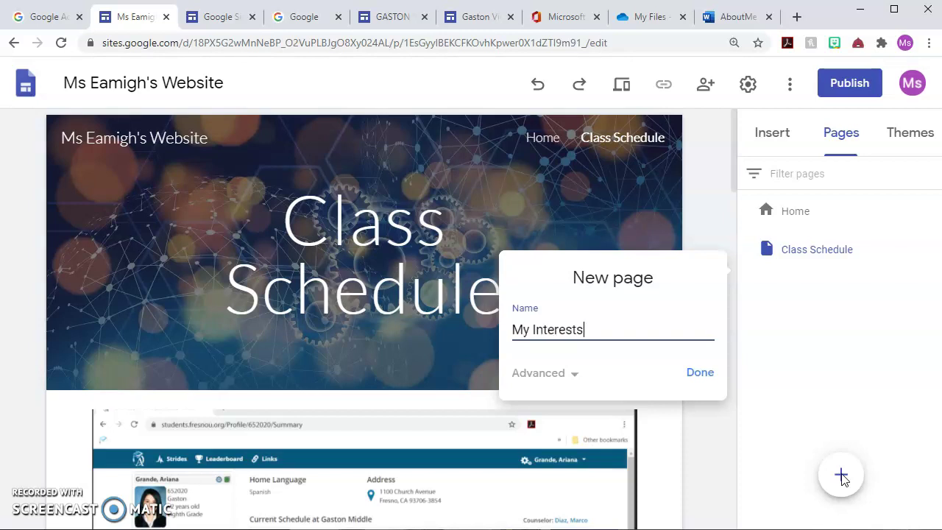
click(695, 372)
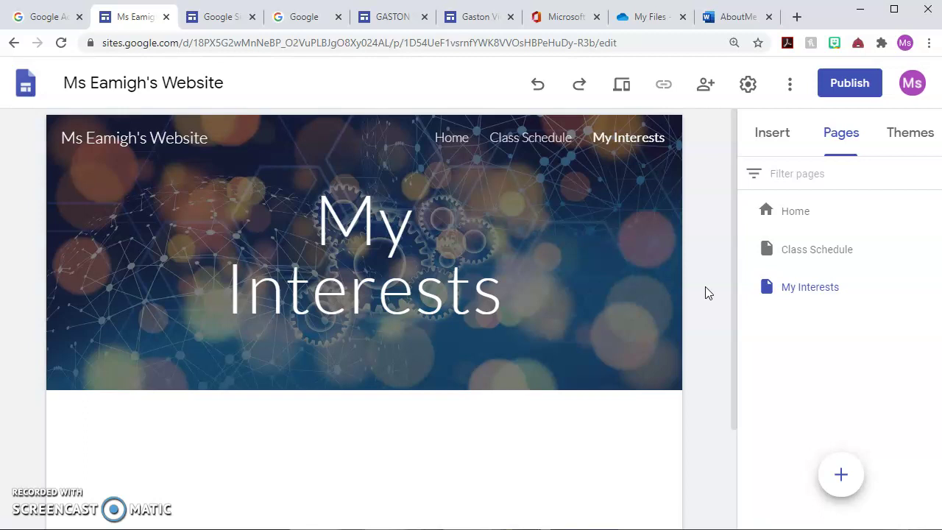
Step: Insert the layout with one image beside text on the My Interests page and move its image placeholder to the right of the text
click(772, 138)
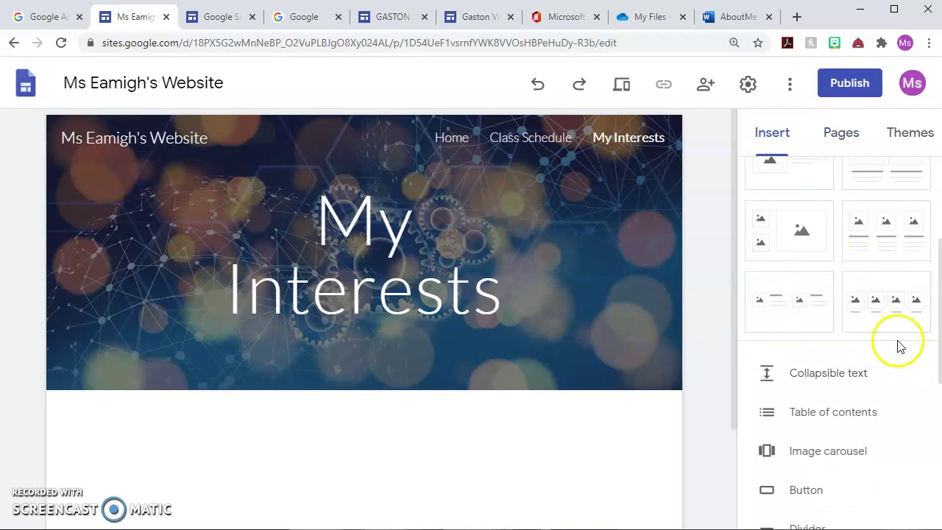
scroll(918, 288, up, 2)
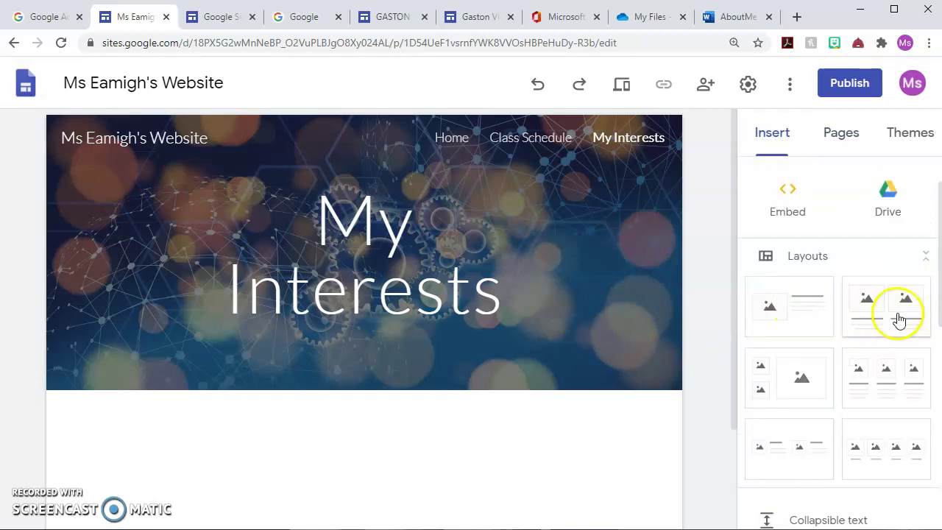
click(797, 315)
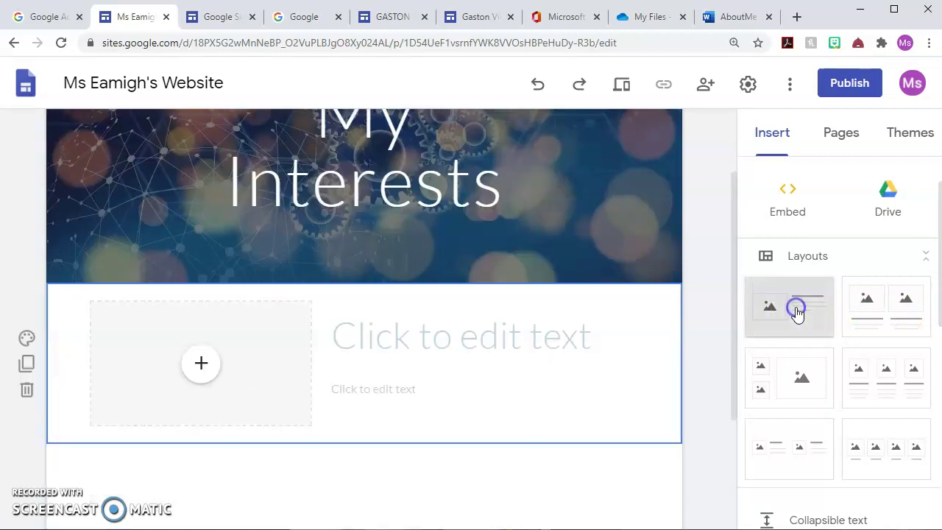
drag(206, 214, 540, 214)
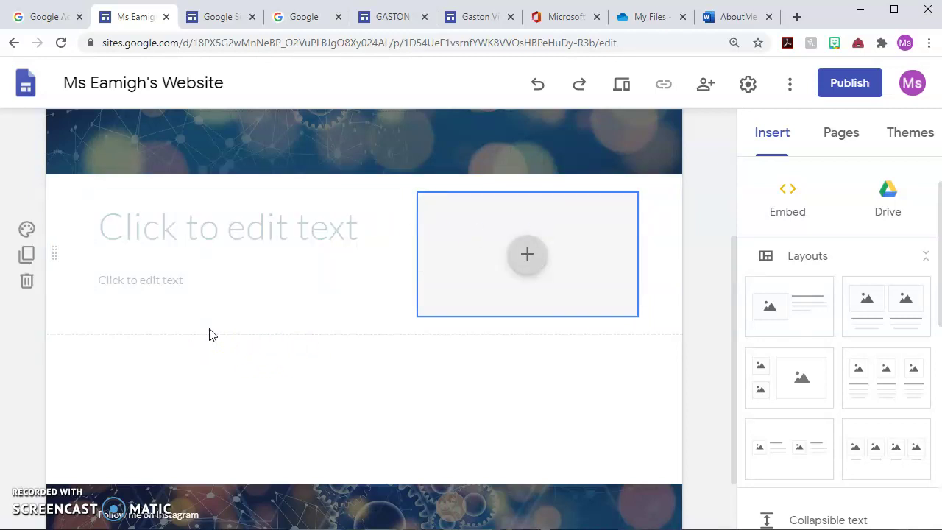
Step: Title the section "Amazon" and enter the body text "Amazon is my go to shopping spot. I can find almost anything on this website!"
click(165, 227)
click(166, 228)
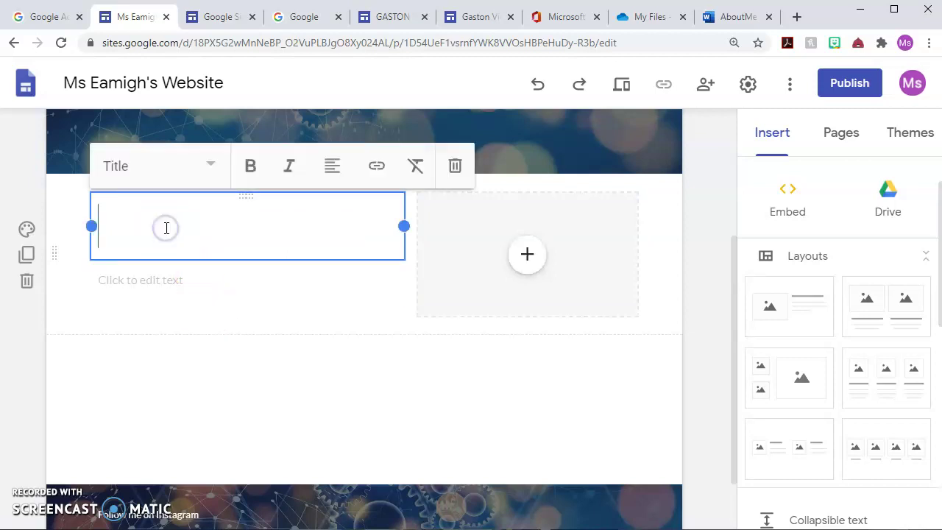
text(Amazon)
click(167, 273)
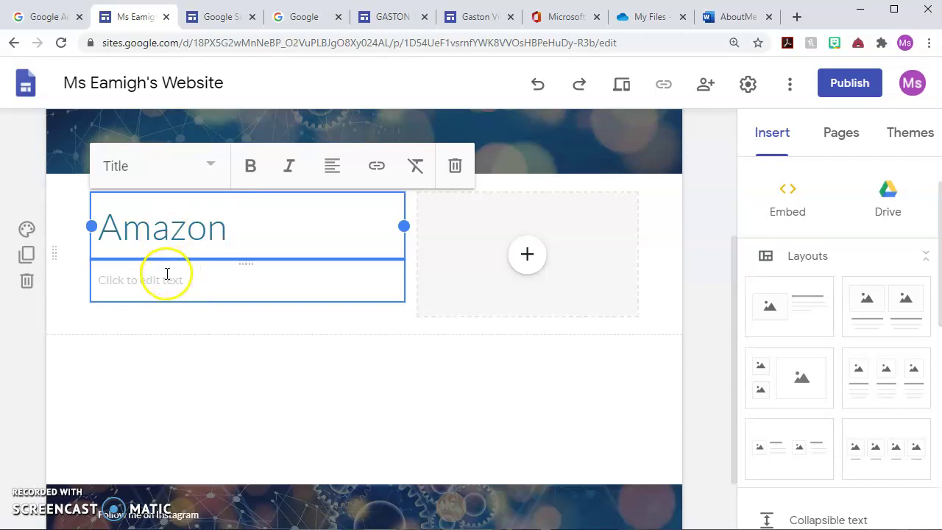
text(A)
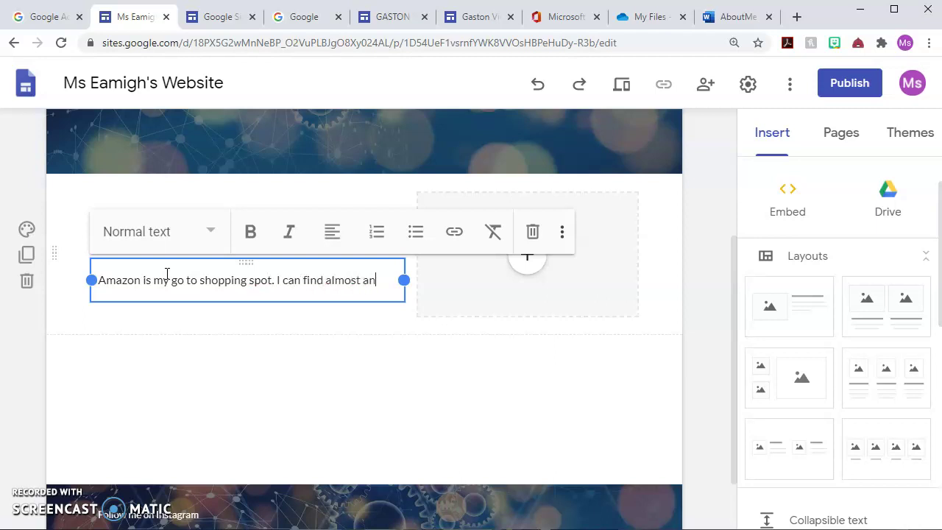
text(hing on this website!)
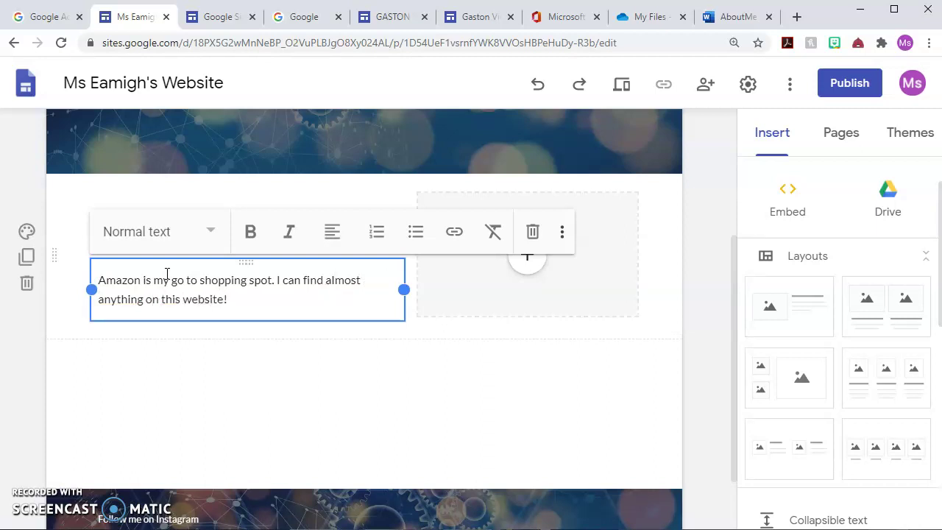
click(294, 384)
click(209, 226)
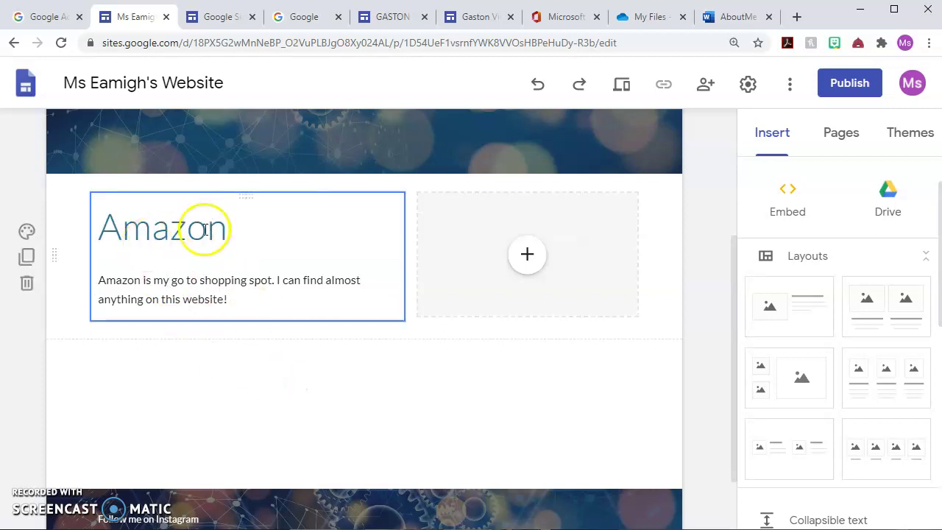
Step: Fill the empty image placeholder with the first Amazon logo from a Google image search for "amazon"
click(505, 252)
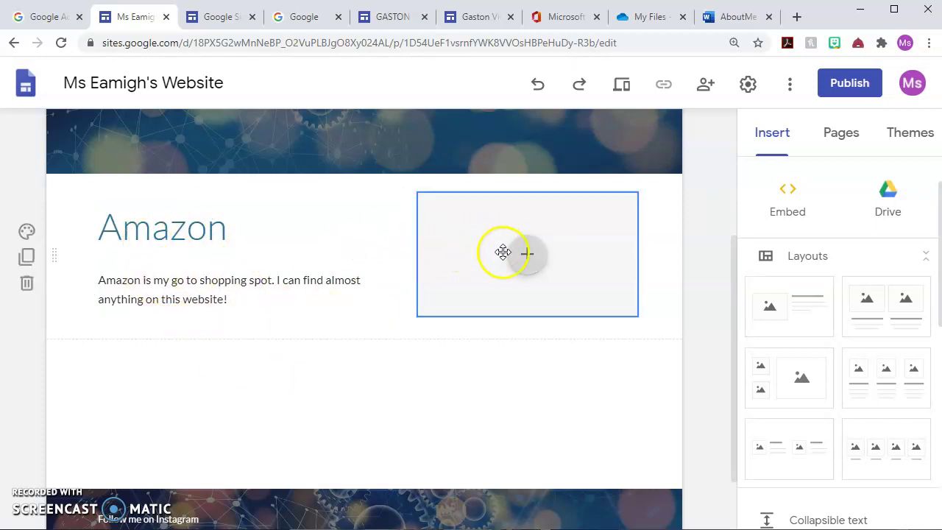
click(526, 258)
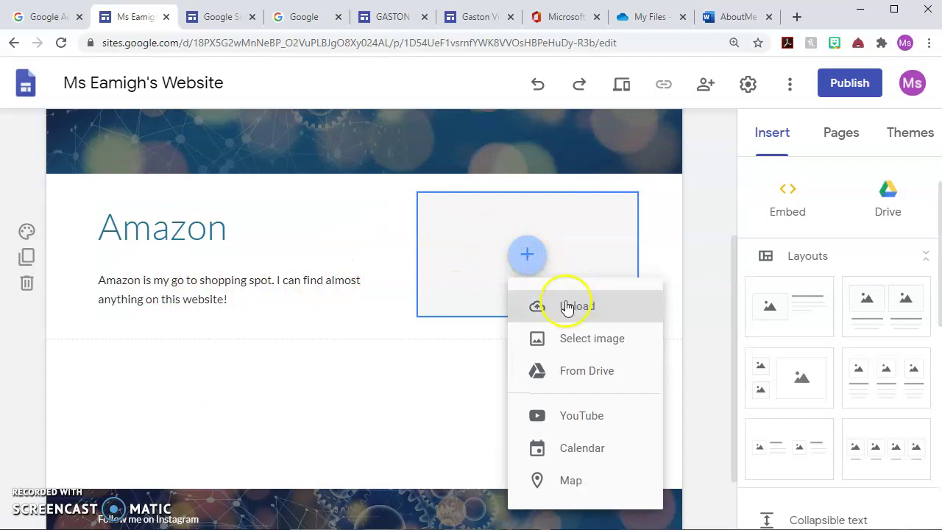
click(566, 337)
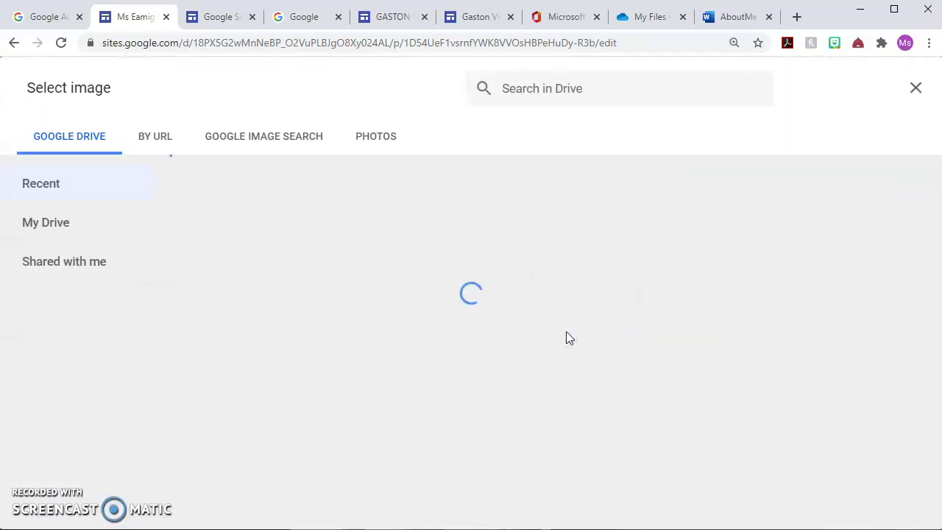
click(271, 136)
click(263, 94)
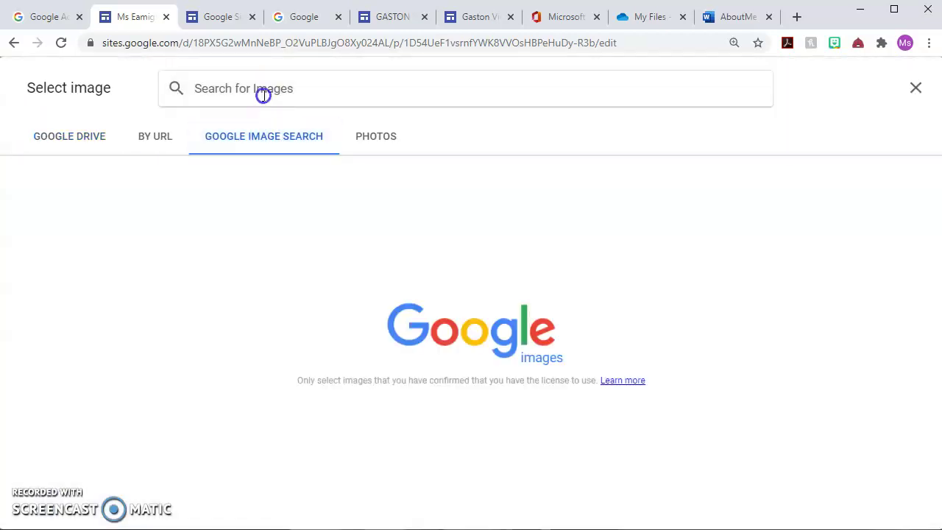
text(amazon)
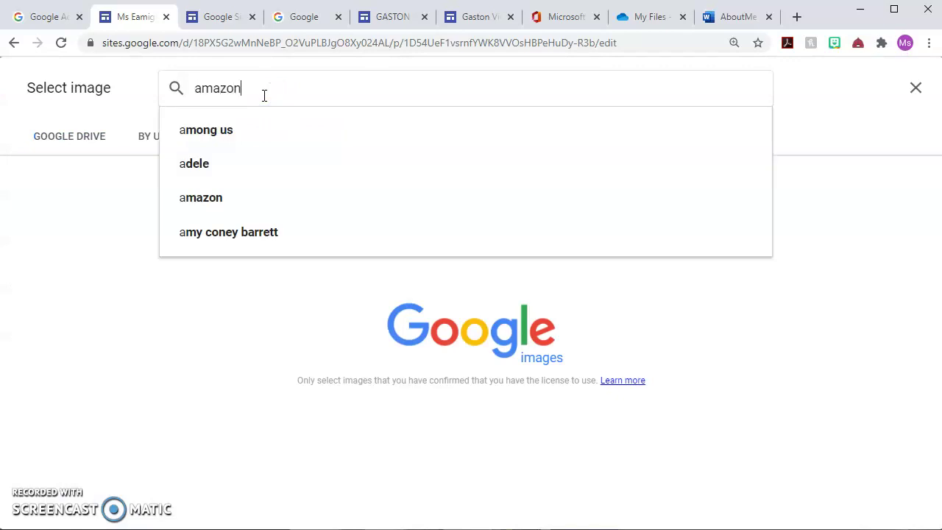
key(Return)
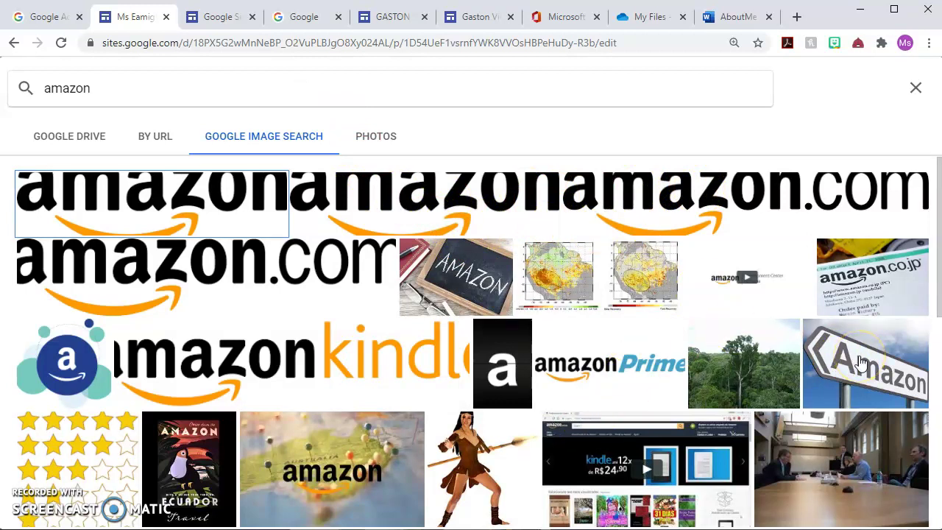
click(160, 197)
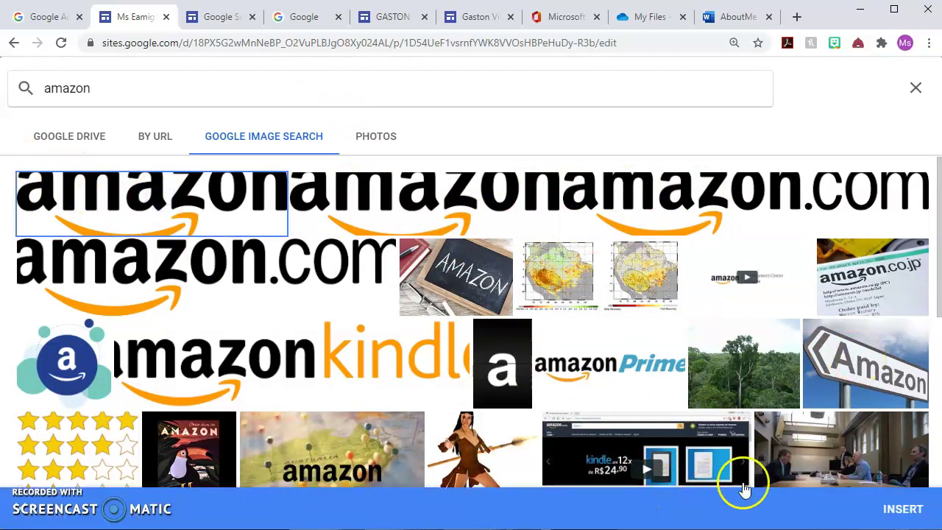
click(902, 509)
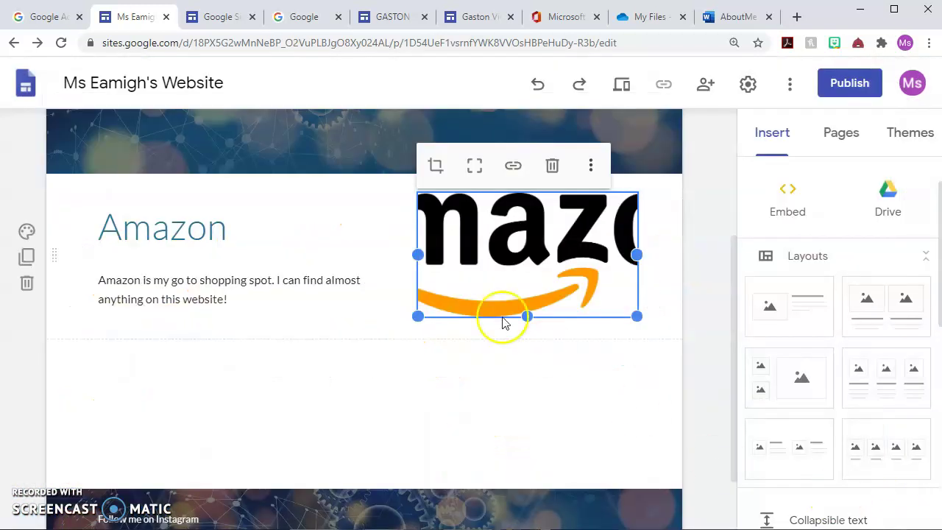
Step: Resize and reposition the Amazon logo's frame beside the text so that the whole logo fits uncropped
drag(422, 317, 512, 269)
drag(512, 231, 325, 231)
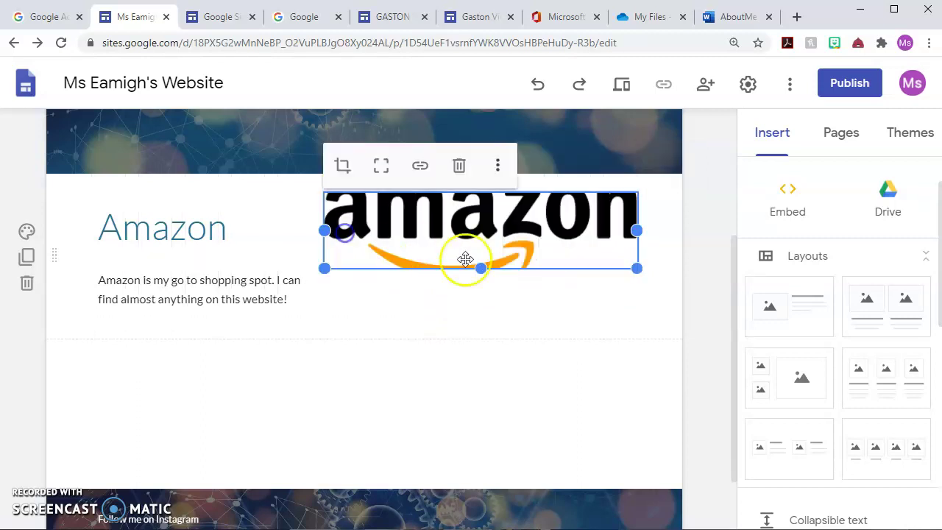
drag(324, 267, 404, 254)
drag(414, 219, 362, 223)
drag(503, 253, 505, 293)
drag(371, 242, 309, 240)
drag(426, 227, 478, 243)
click(497, 316)
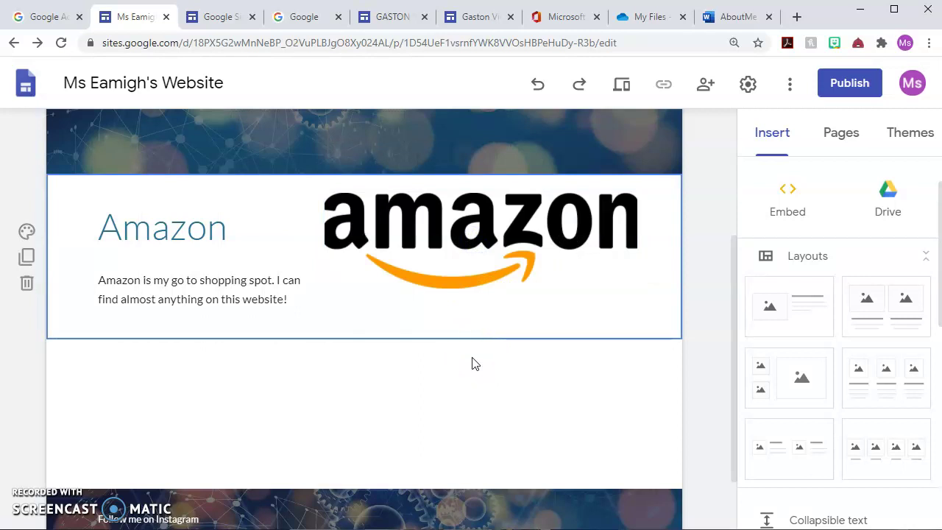
Step: Open the Amazon website in a new browser tab
mouse_move(586, 161)
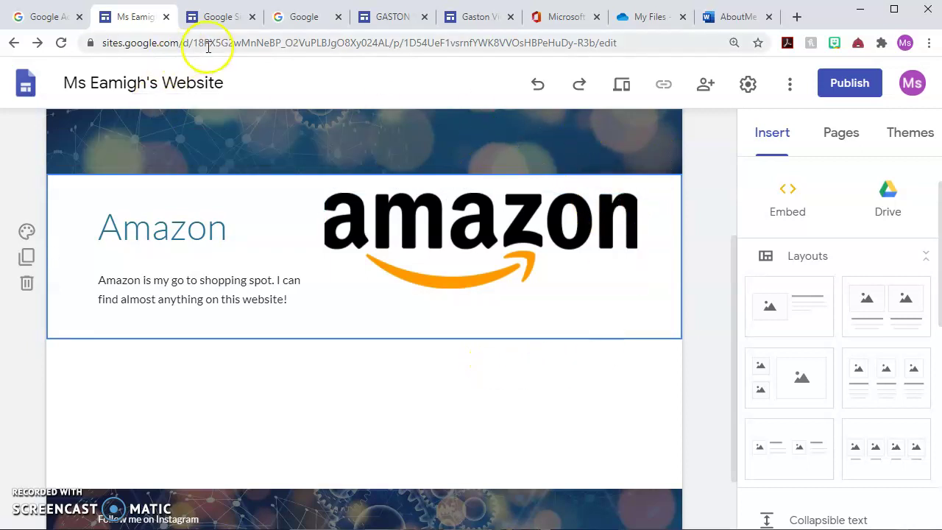
click(797, 18)
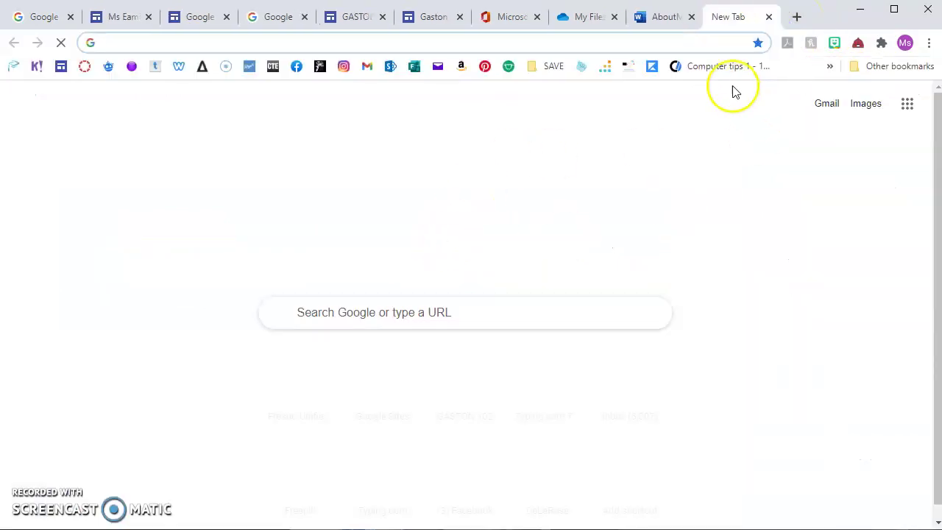
click(333, 40)
text(amazon)
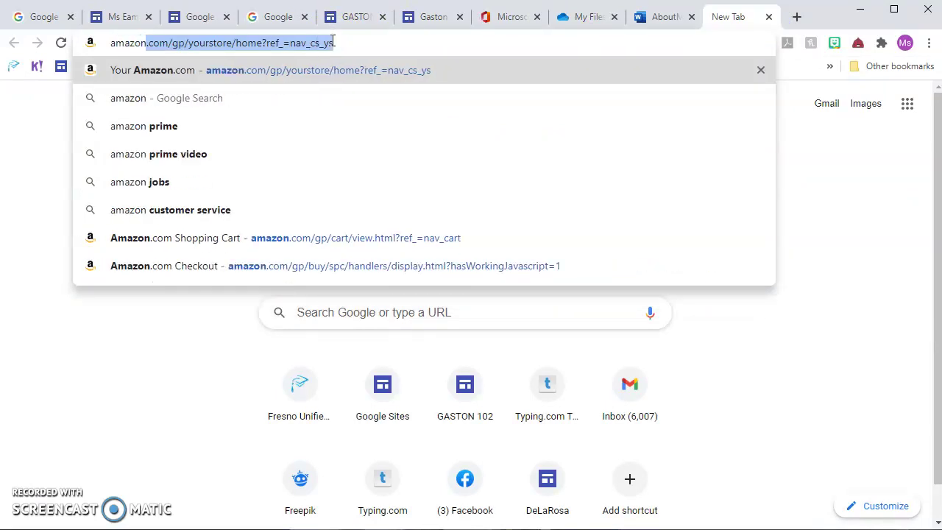
key(Return)
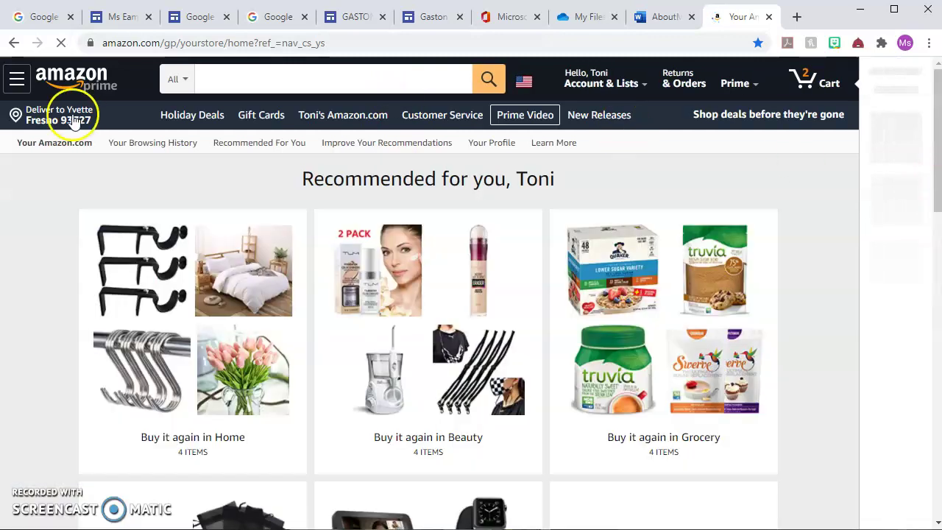
Step: Load google.com in the current browser tab in place of the Amazon page
click(233, 44)
text(gg)
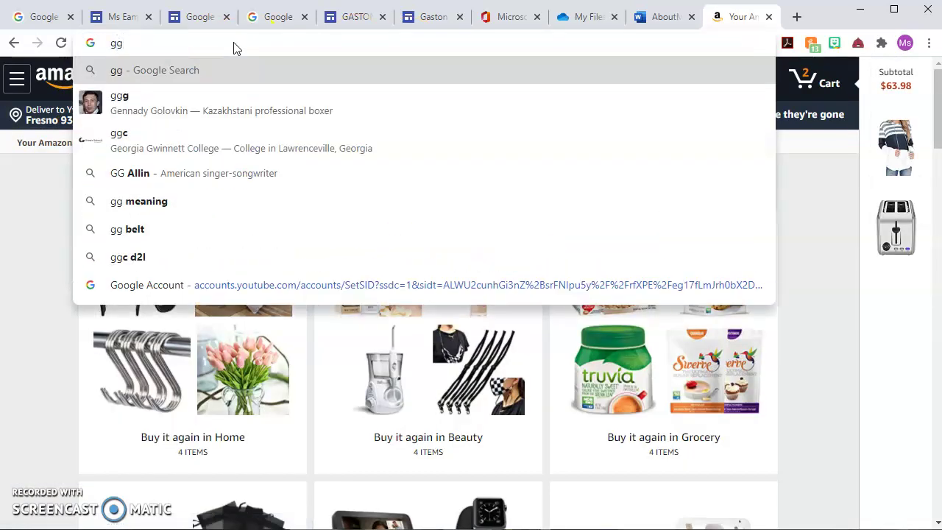
text(oog)
key(BackSpace)
key(BackSpace)
key(BackSpace)
key(BackSpace)
text(oo)
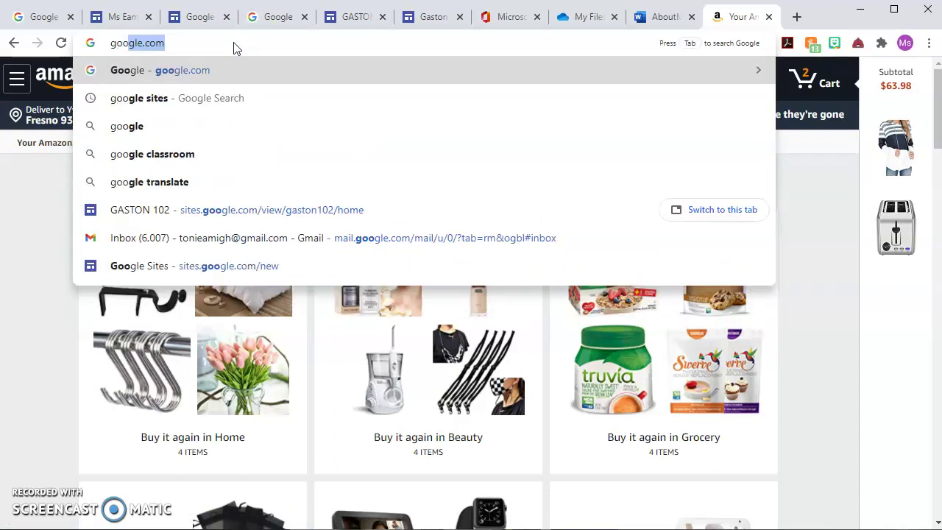
key(Return)
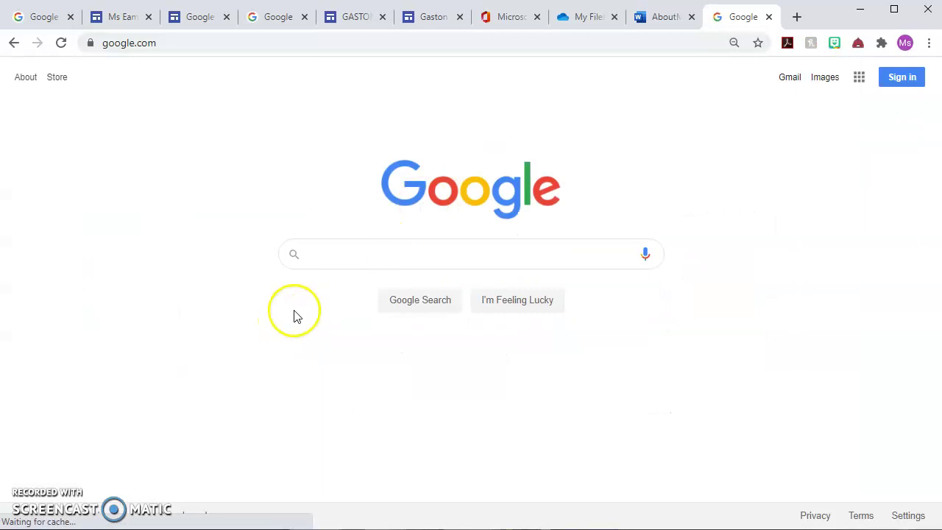
Step: Search Google for "amazon" and copy the link address of the Amazon.com Official Site result
click(346, 253)
text(amazon)
key(Return)
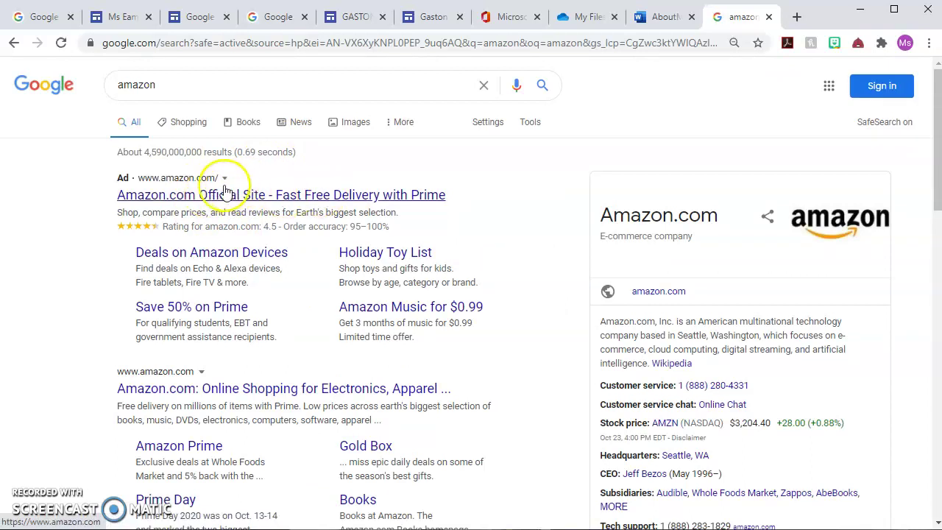
right_click(217, 197)
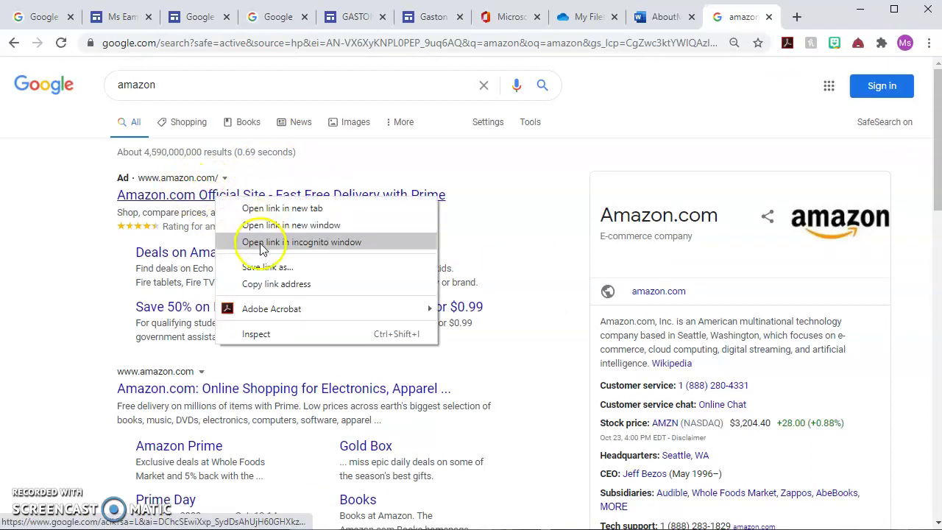
click(260, 286)
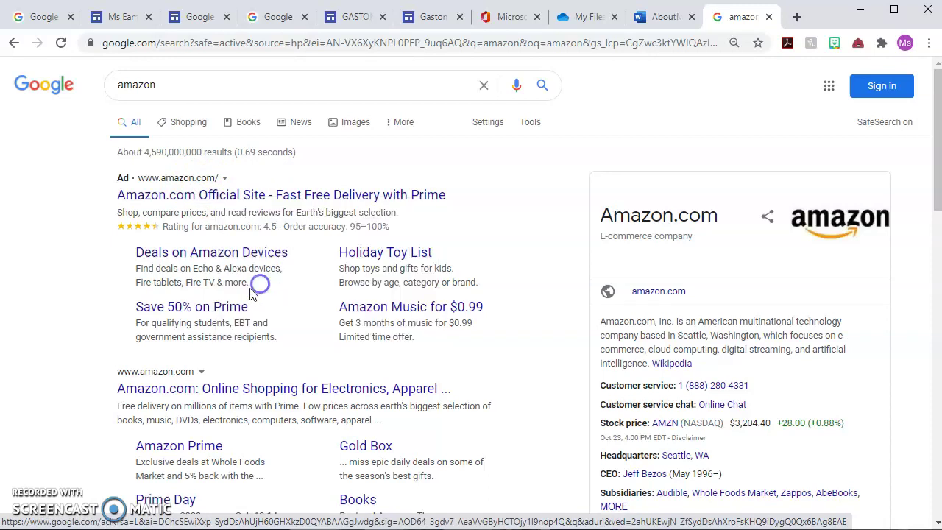
Step: Return to the site editor and link the Amazon logo image to the copied Amazon address
click(117, 18)
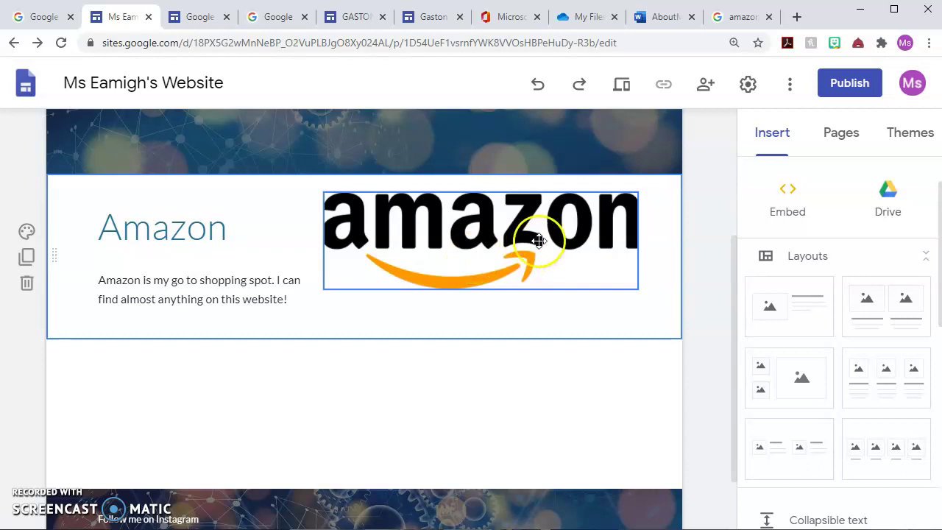
click(508, 217)
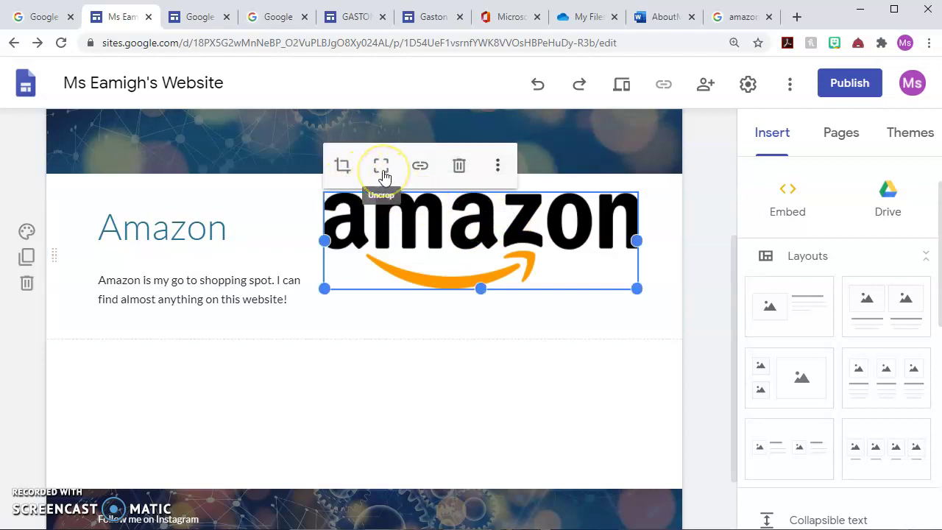
click(421, 173)
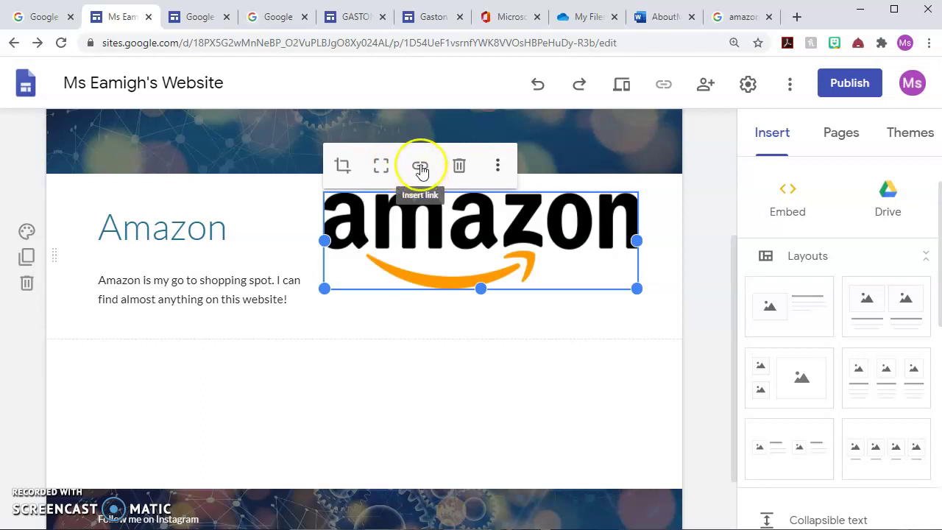
click(420, 169)
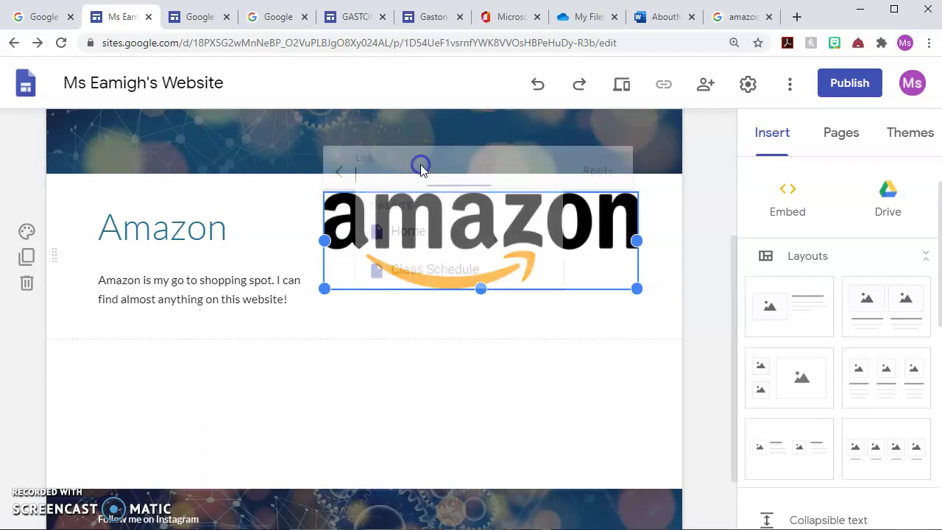
key(ctrl+v)
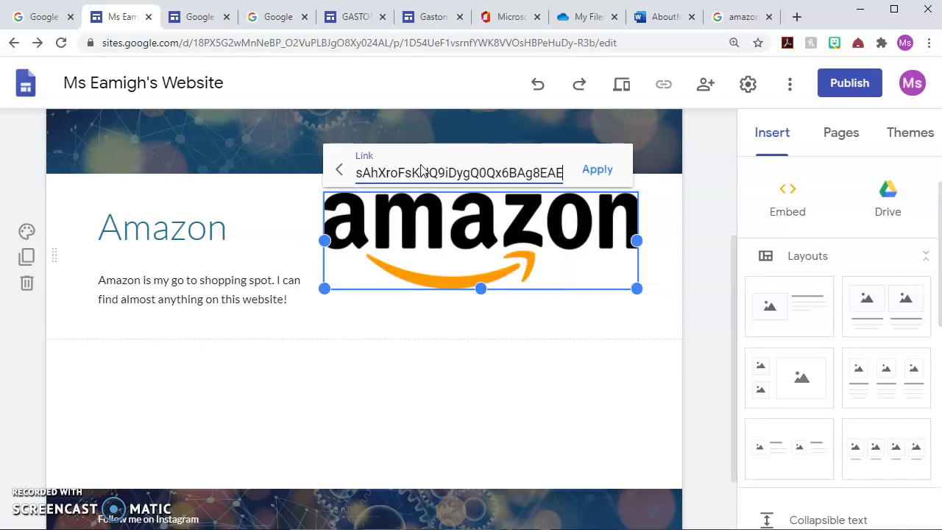
click(597, 169)
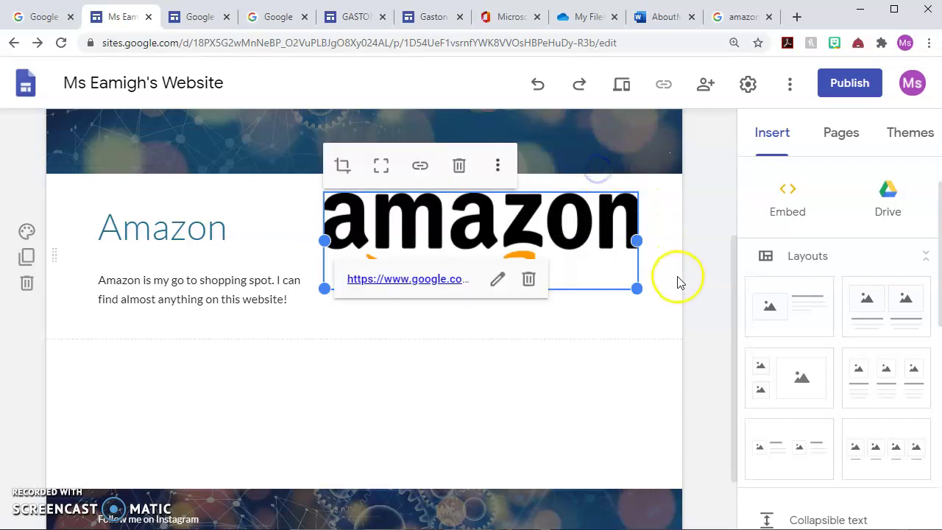
click(368, 204)
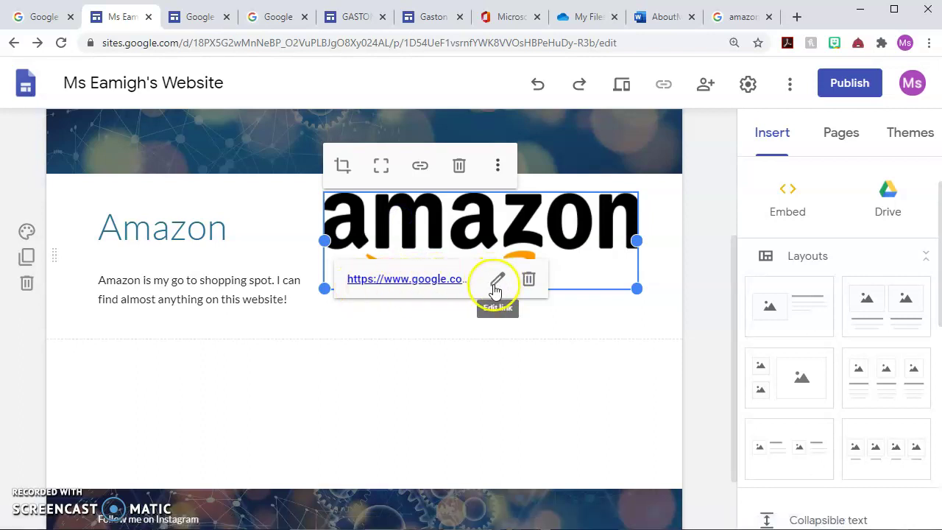
click(662, 223)
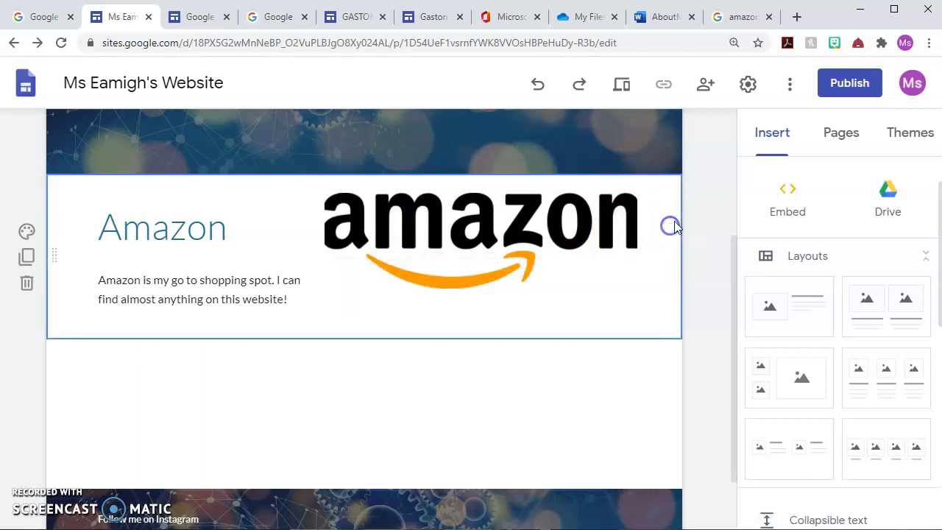
Step: Preview the page at large-screen size, test the Amazon logo's link, and close the page it opens
click(624, 87)
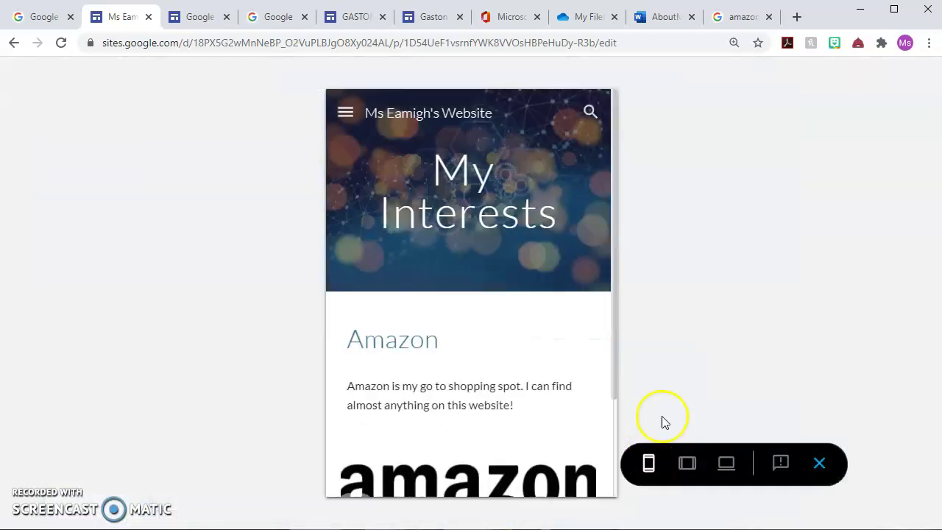
click(726, 463)
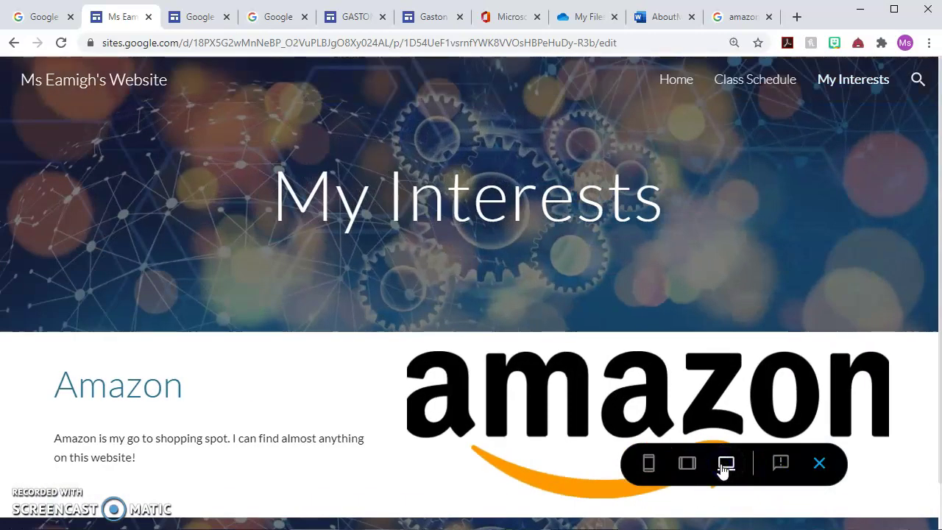
click(601, 398)
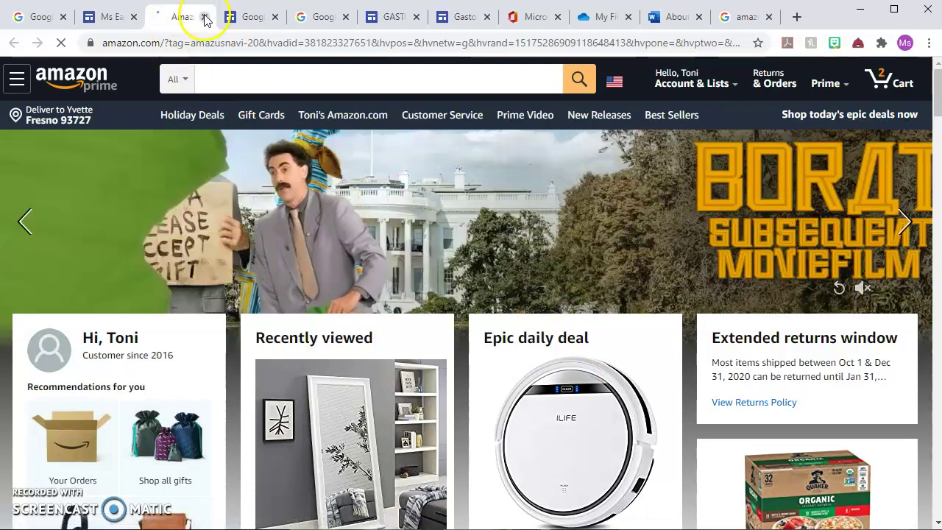
click(205, 17)
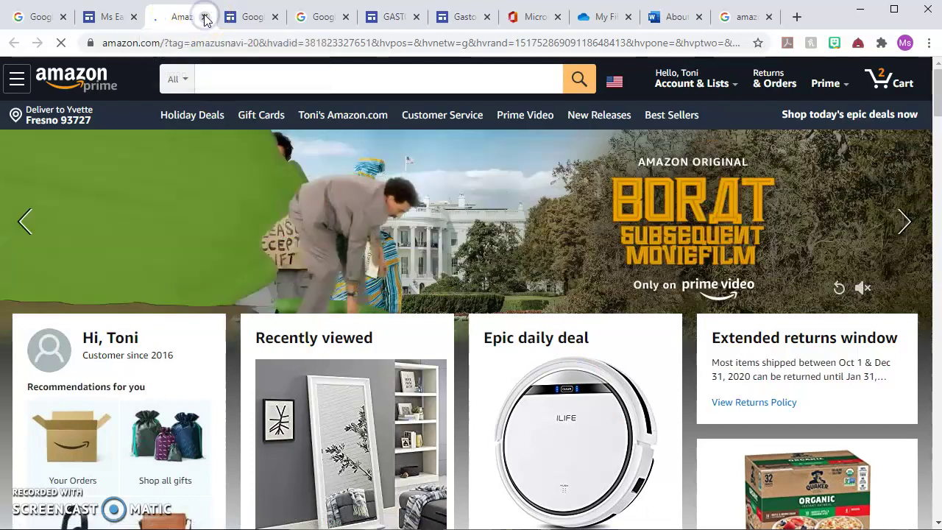
click(108, 18)
Step: Test the Amazon logo's link in the tablet and phone previews, closing each opened page, and exit the preview
click(686, 463)
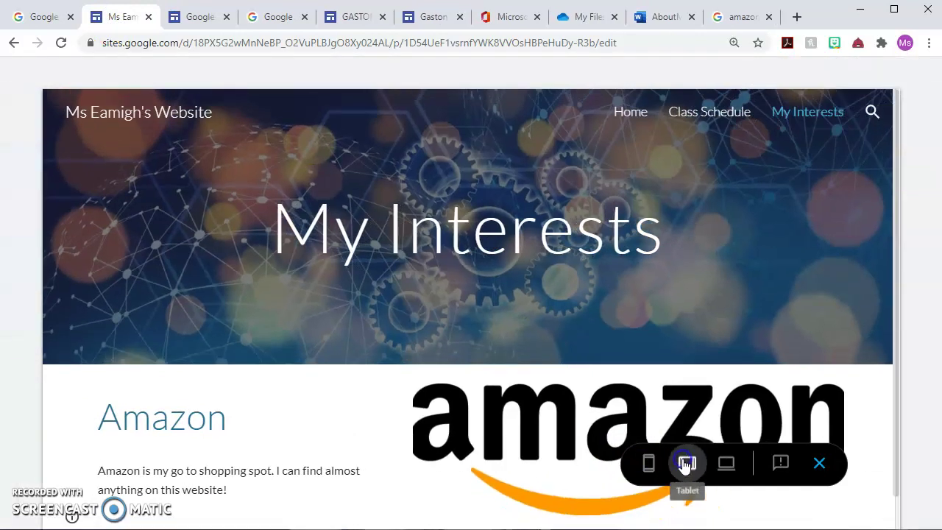
click(554, 426)
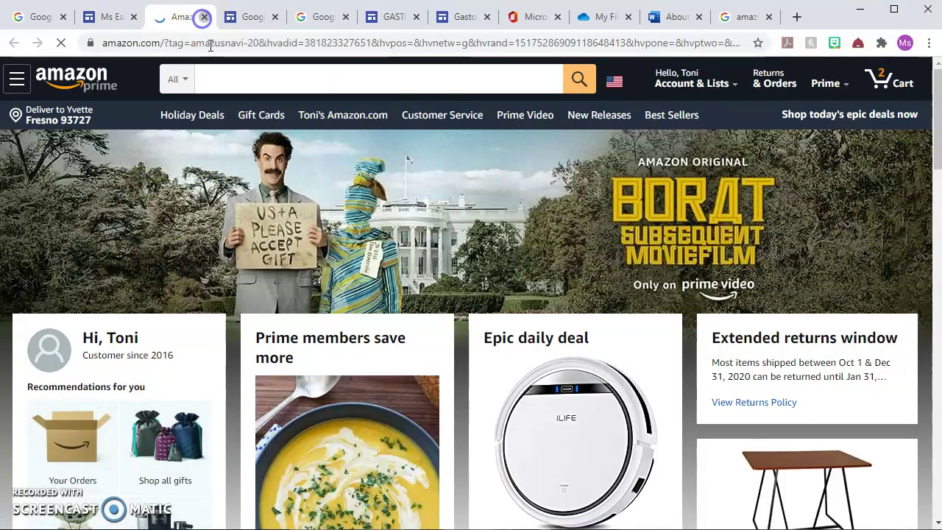
click(205, 17)
click(648, 463)
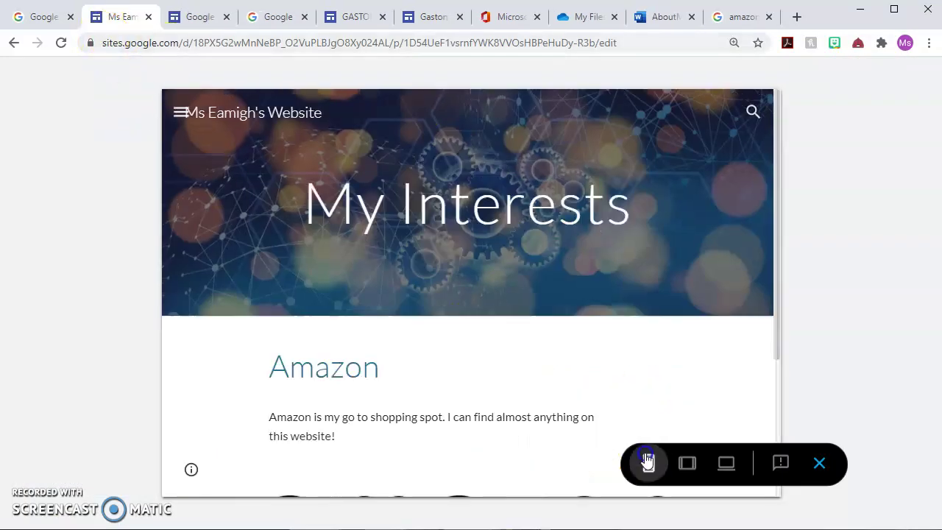
click(356, 471)
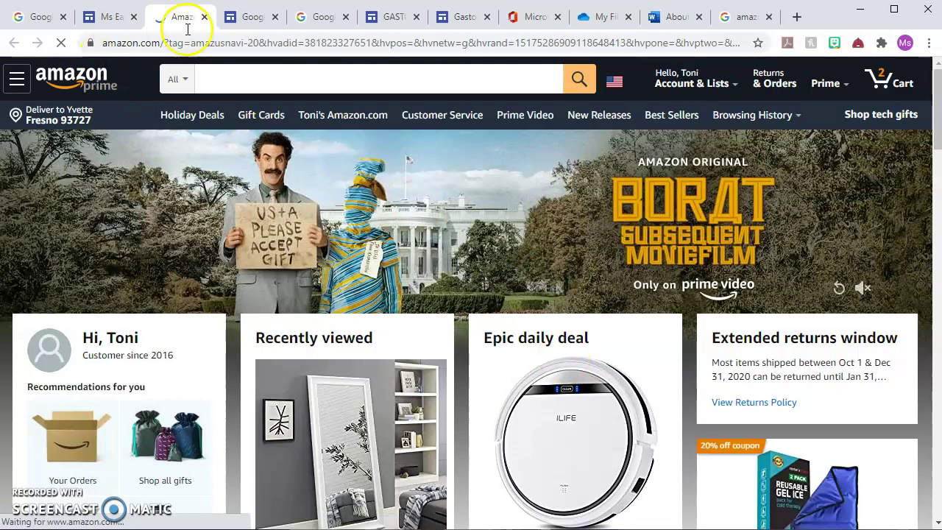
click(205, 17)
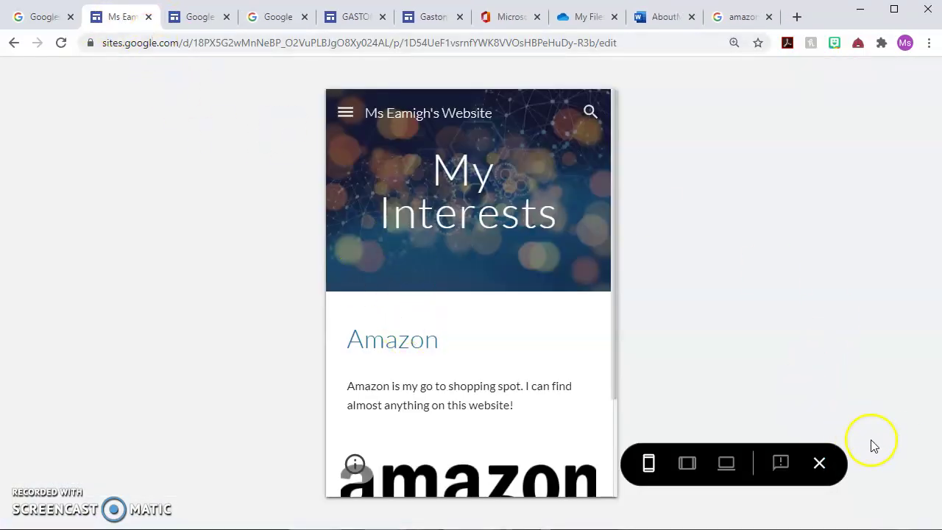
click(820, 465)
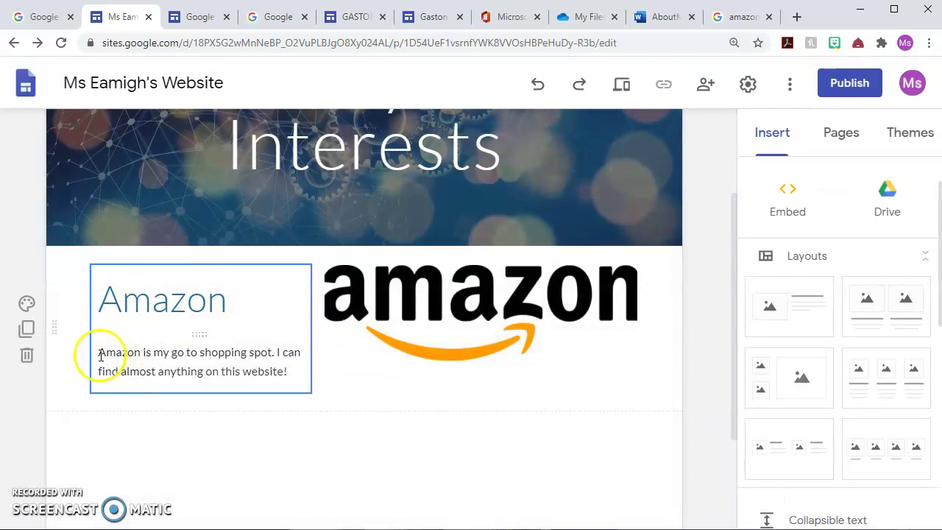
Step: Link the whole body text under the Amazon title to the copied Amazon address
drag(100, 352, 290, 382)
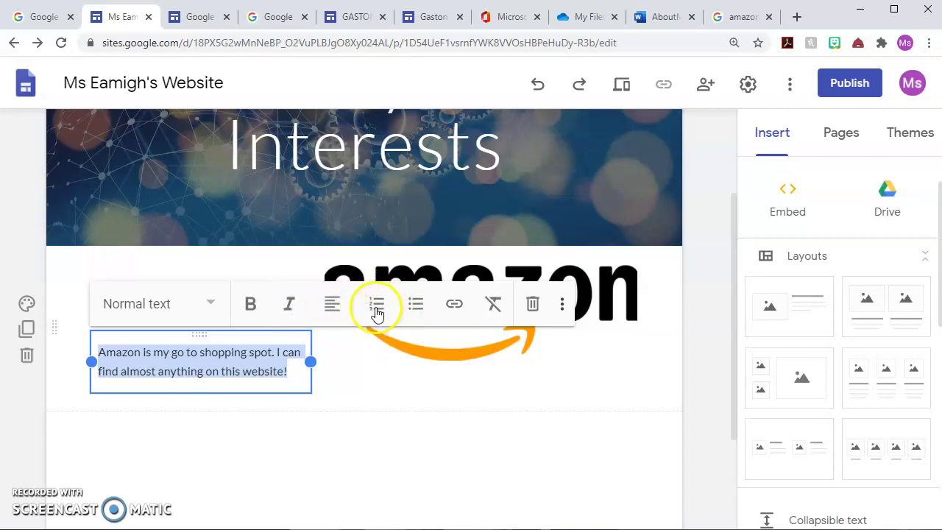
click(455, 305)
key(ctrl+v)
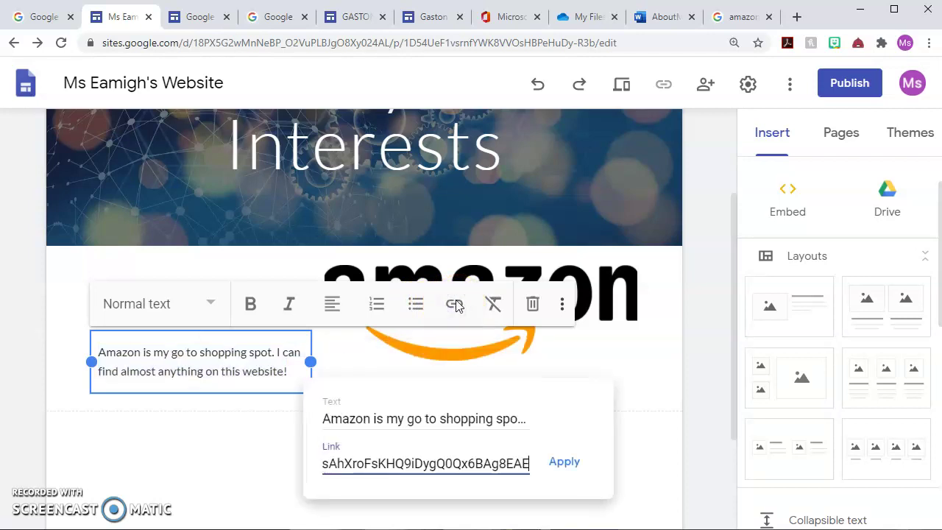
click(561, 462)
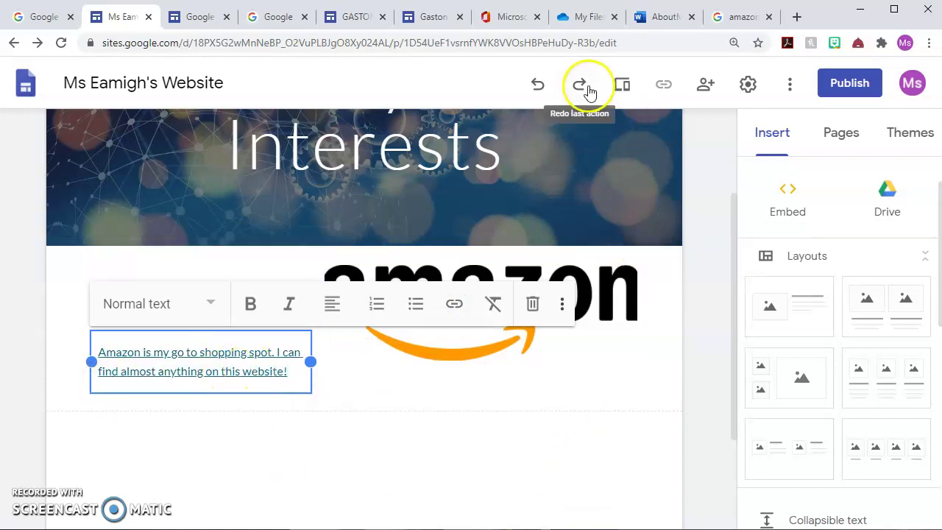
Step: Preview the page with its linked text at phone and large-screen size, and exit the preview
click(618, 84)
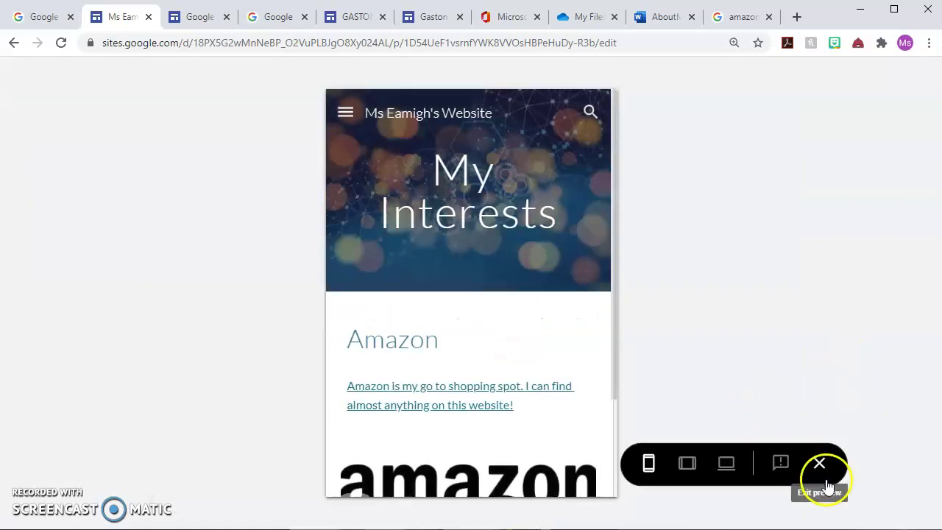
click(726, 462)
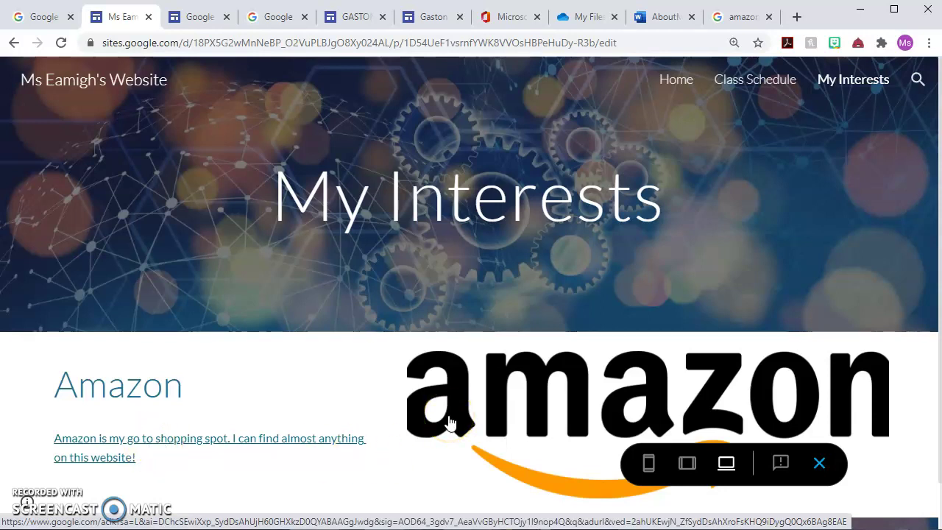
click(819, 464)
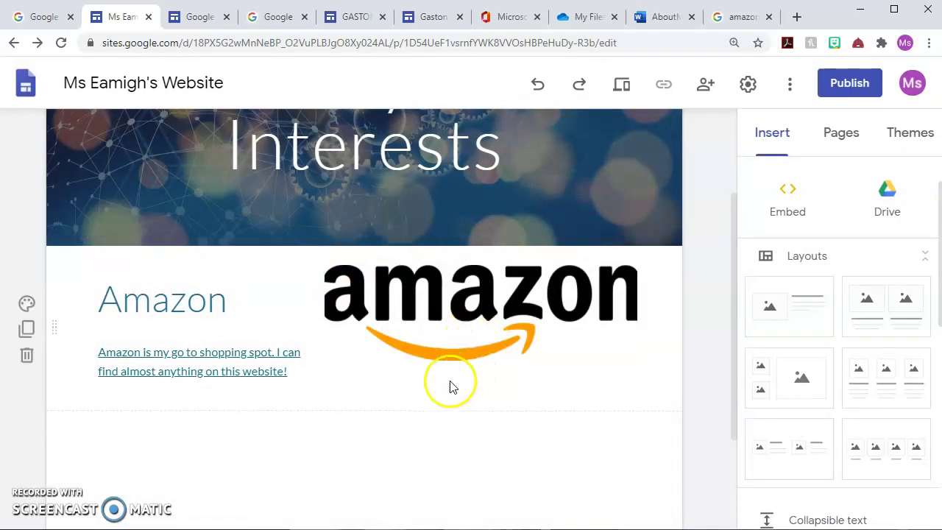
Step: Add a section below Amazon using the layout with one image beside a title and text
click(788, 312)
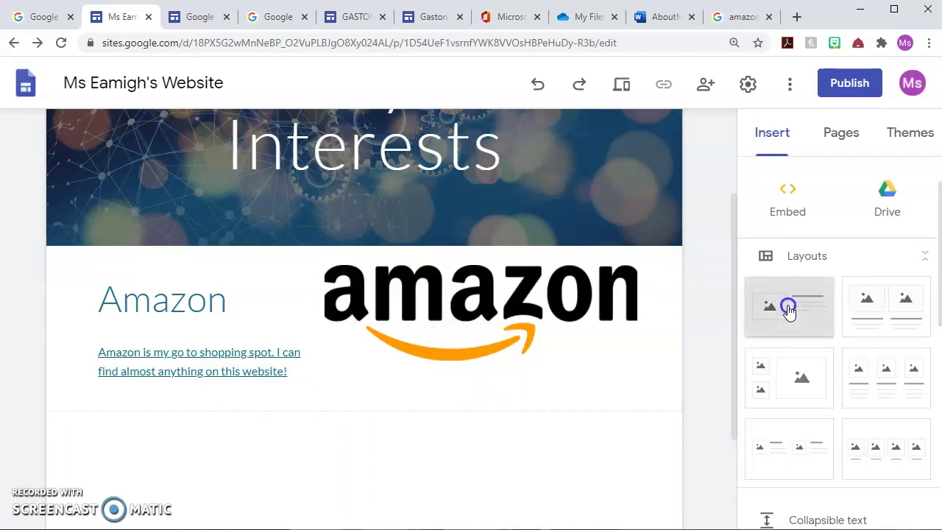
click(216, 259)
click(200, 255)
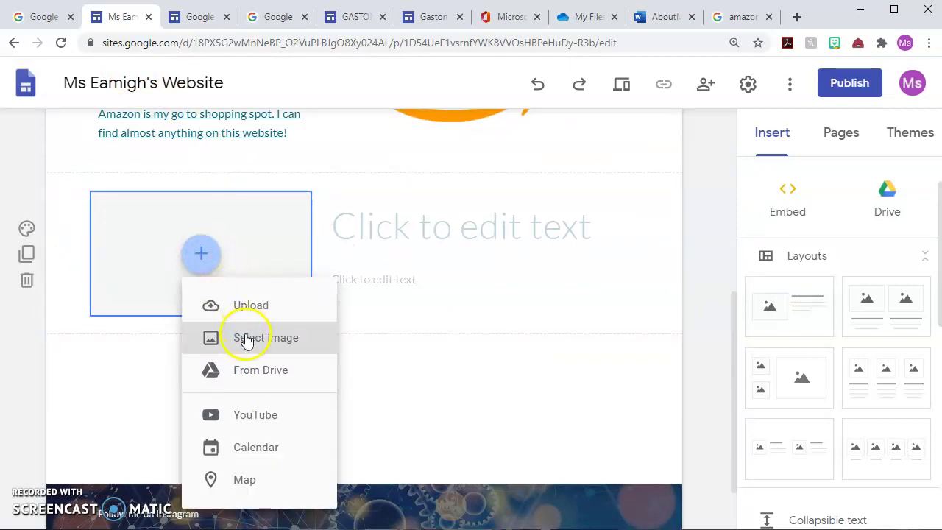
Step: Enter Harry Potter as the title of the new section below Amazon
click(427, 223)
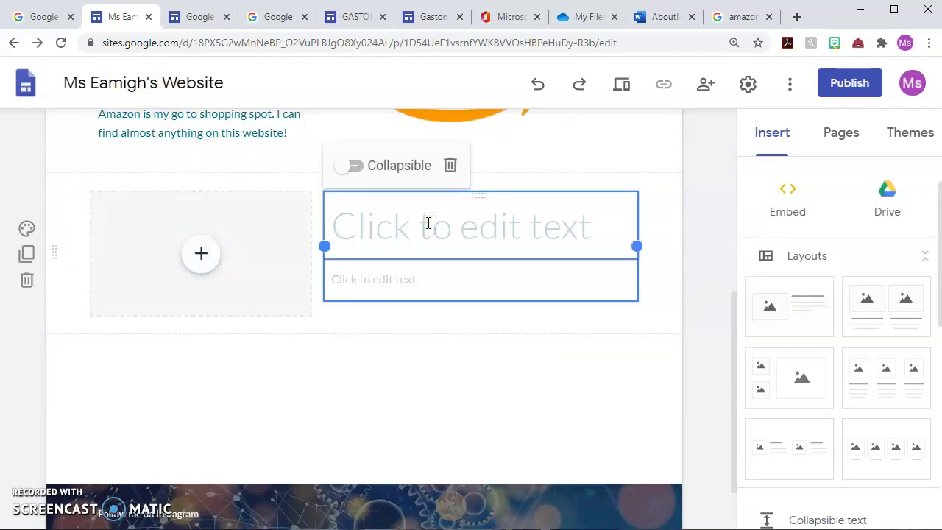
click(428, 223)
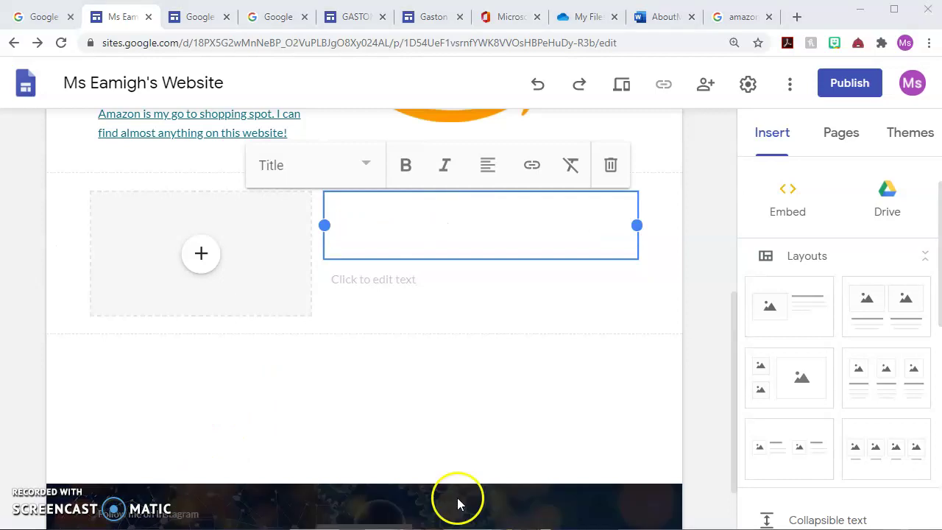
click(398, 224)
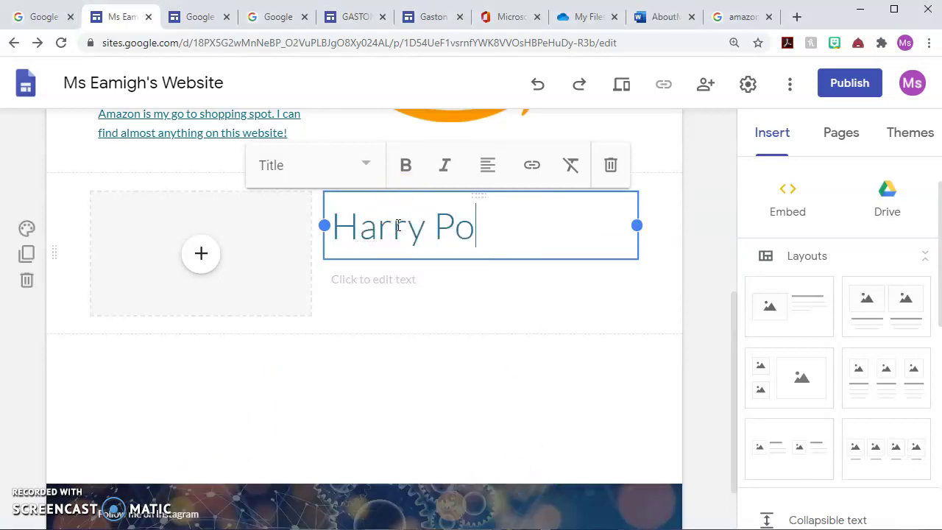
click(400, 293)
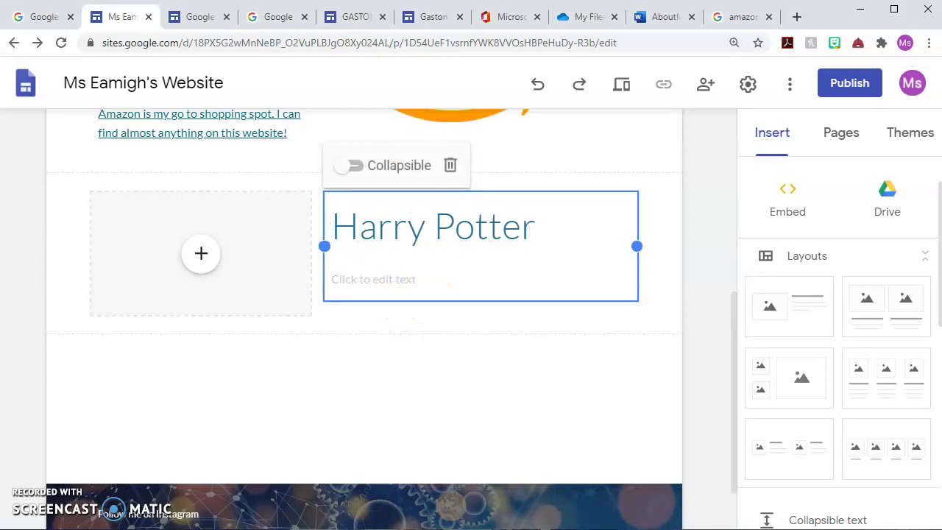
Step: Search the web for harry potter in a new browser tab and open the official Wizarding World site
click(796, 17)
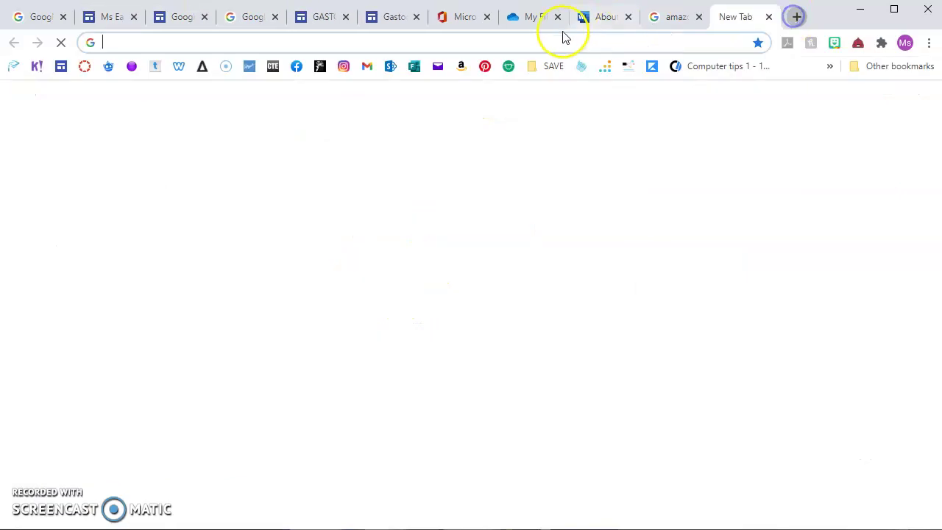
click(540, 44)
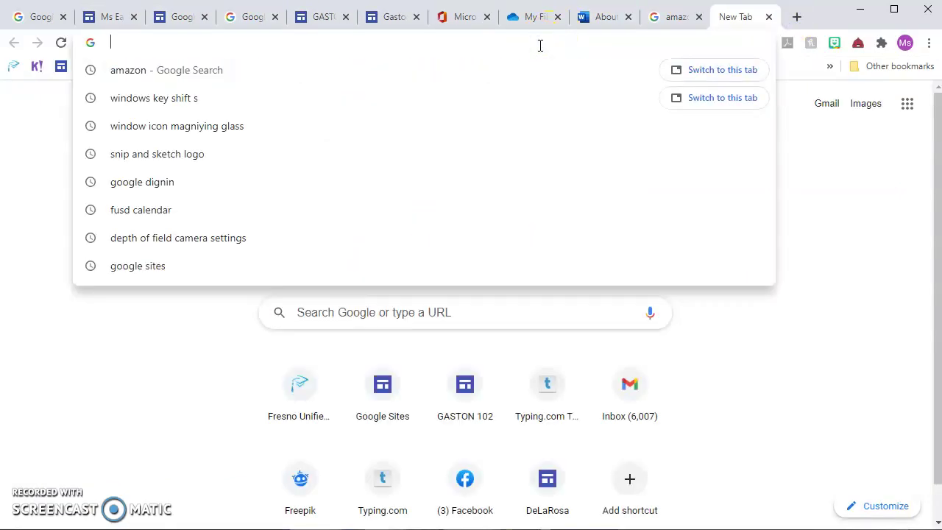
text(harry potter)
key(Return)
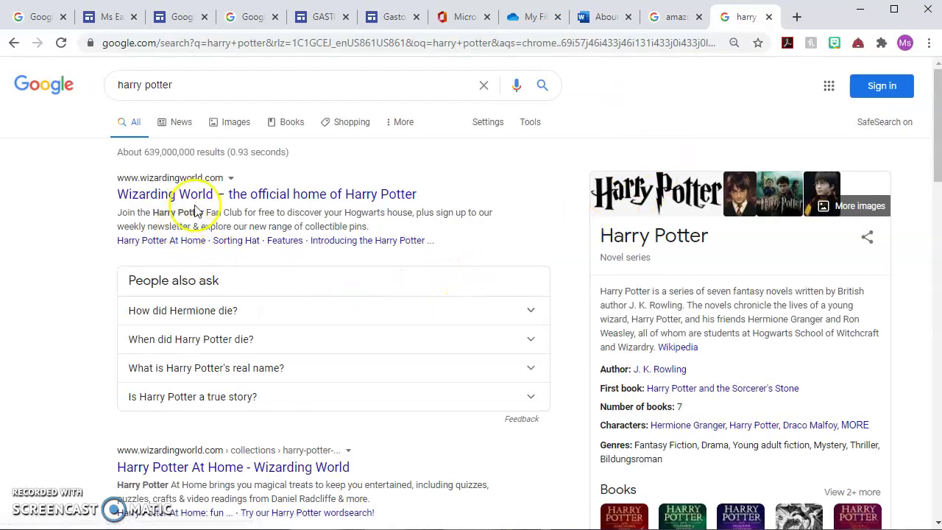
click(250, 196)
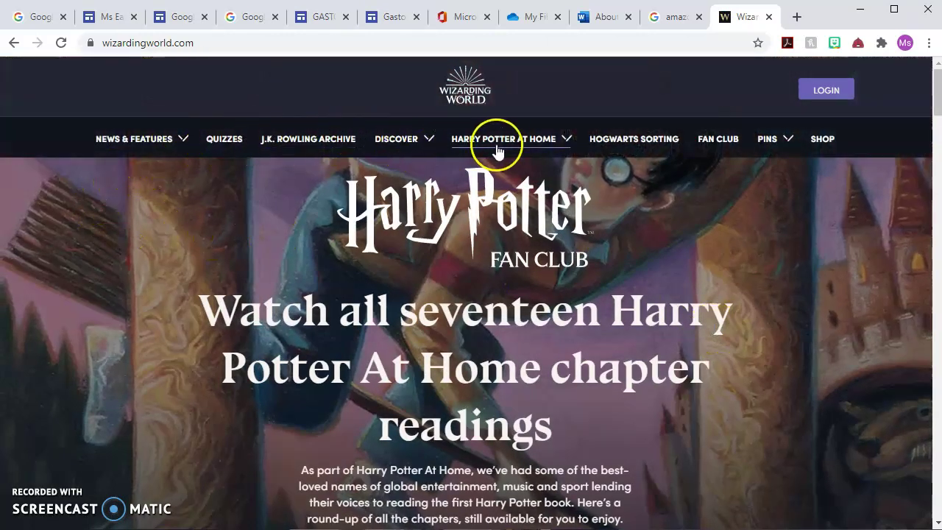
Step: Look through the Wizarding World home page for Harry Potter content suited to the section
scroll(739, 283, down, 4)
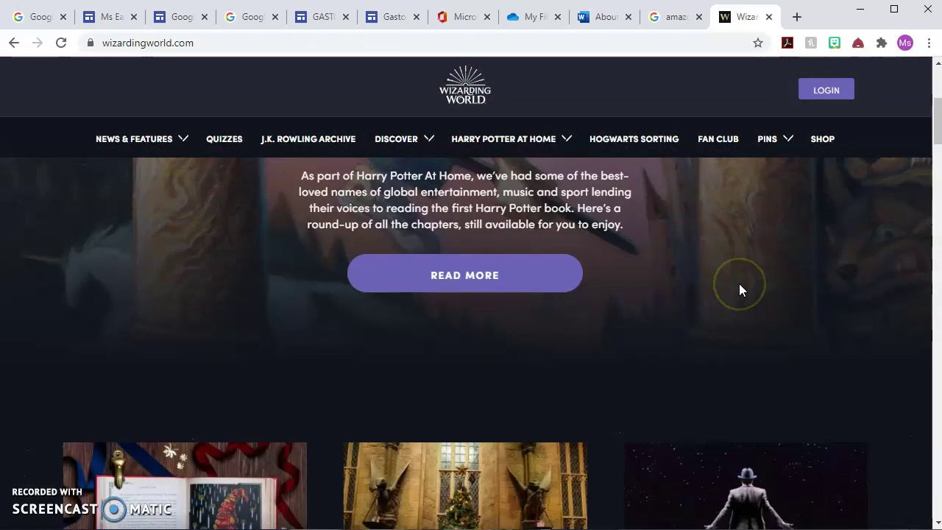
scroll(738, 283, up, 1)
scroll(738, 283, down, 5)
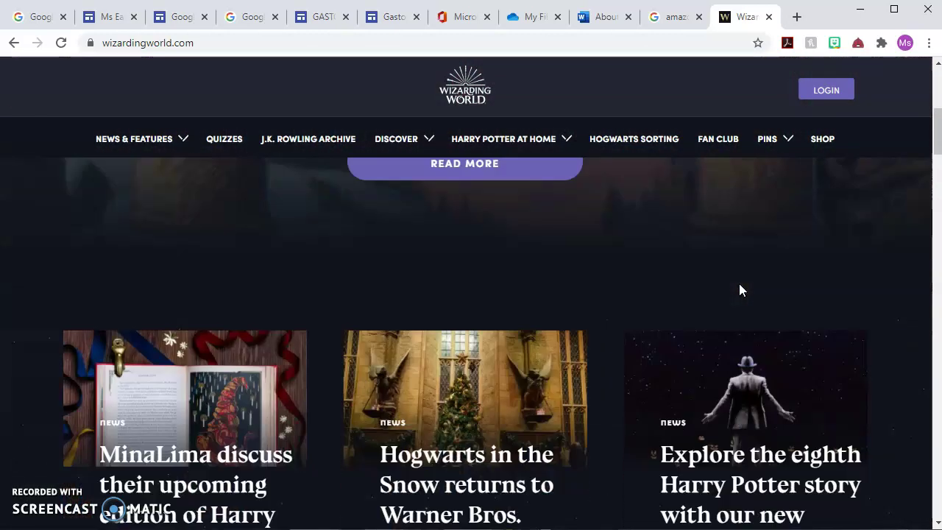
scroll(740, 290, up, 1)
scroll(739, 289, down, 5)
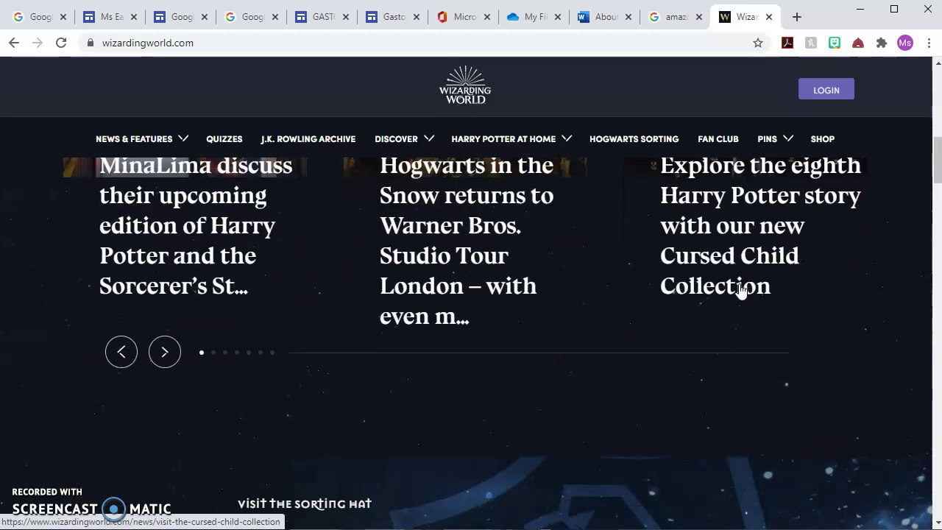
scroll(740, 290, down, 2)
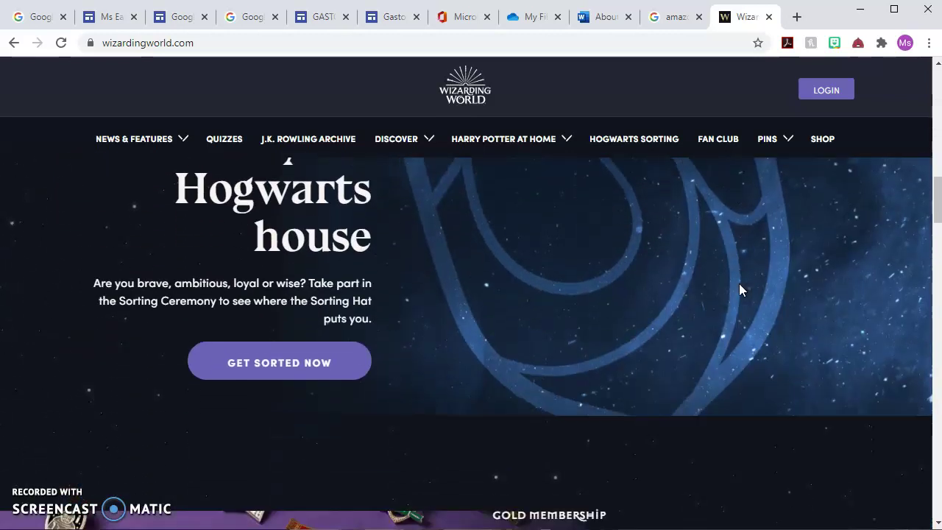
scroll(739, 289, down, 7)
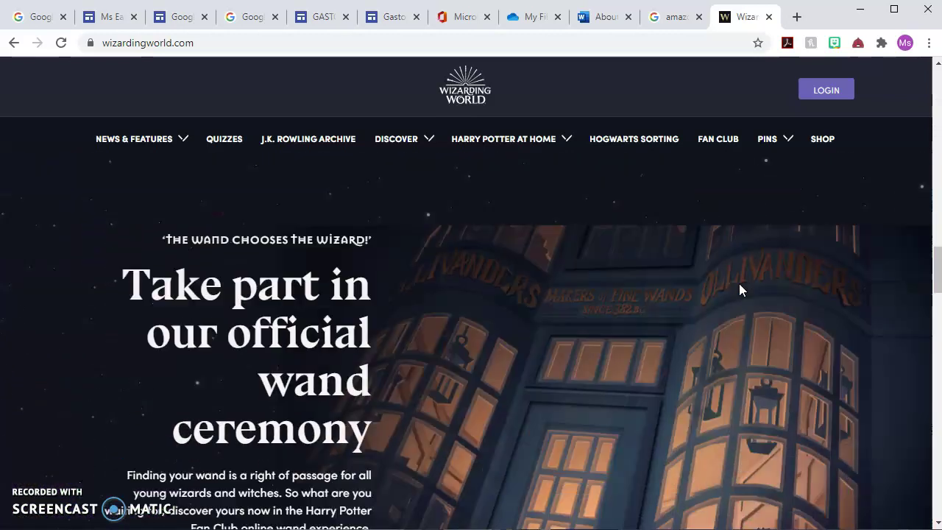
scroll(740, 284, down, 1)
scroll(738, 283, up, 10)
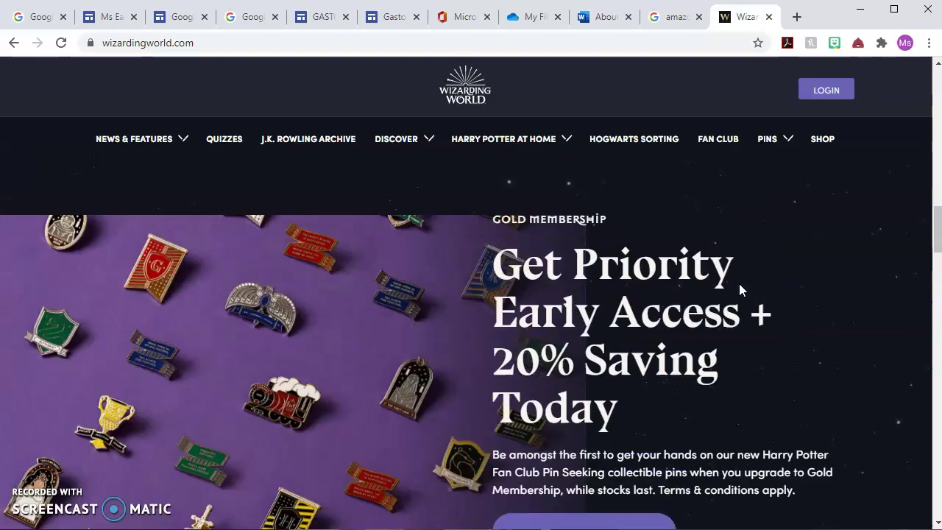
click(767, 269)
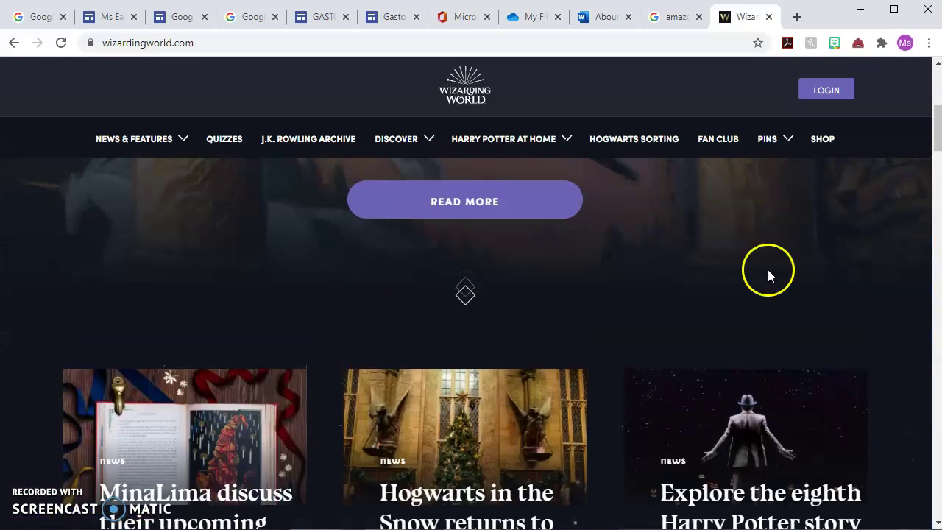
Step: Search for wikipedia in another new browser tab and open the Wikipedia home page
click(796, 16)
click(707, 42)
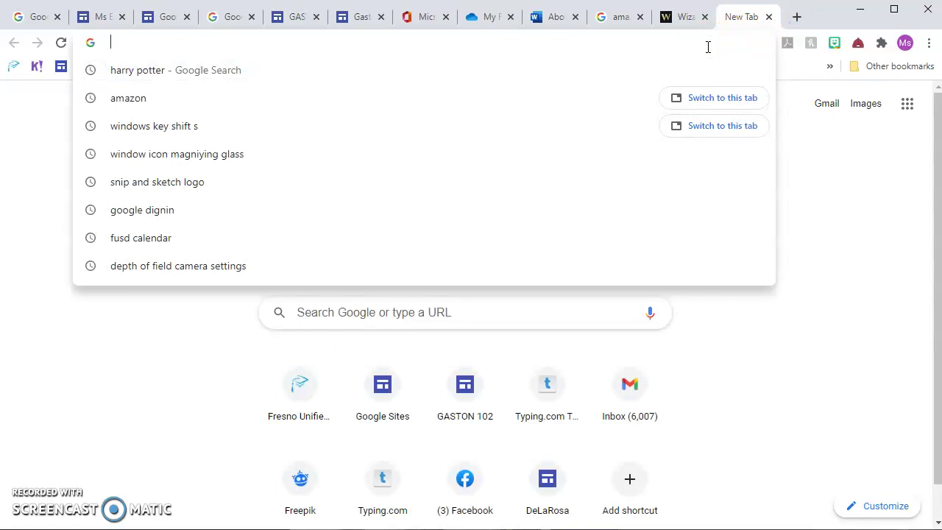
text(wik)
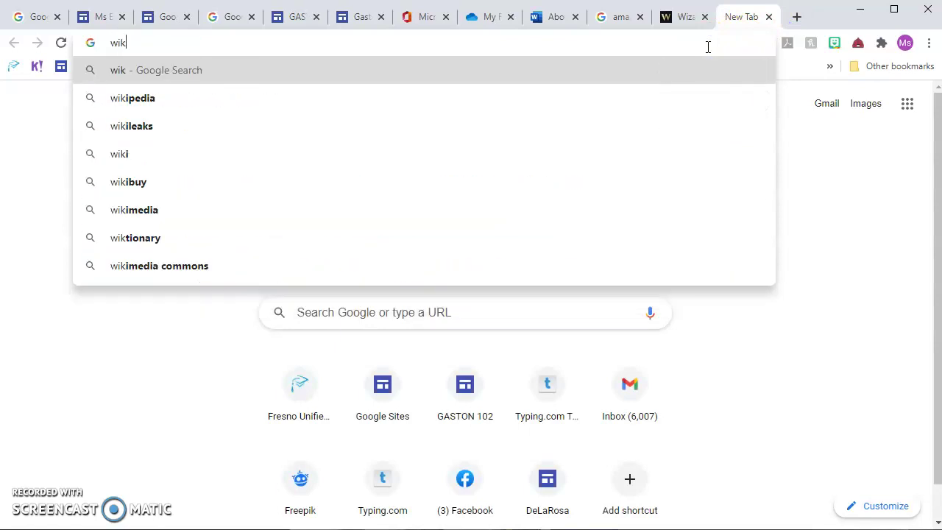
text(ipedia)
key(Return)
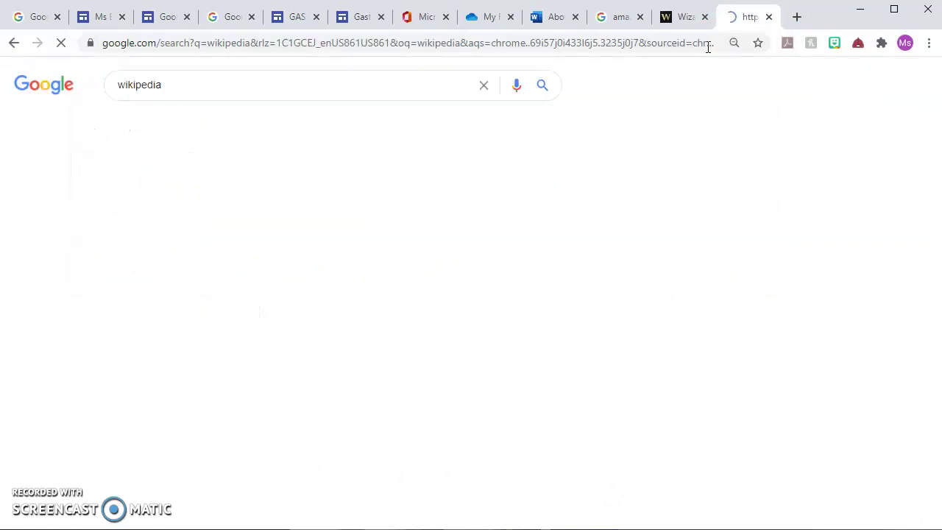
click(146, 195)
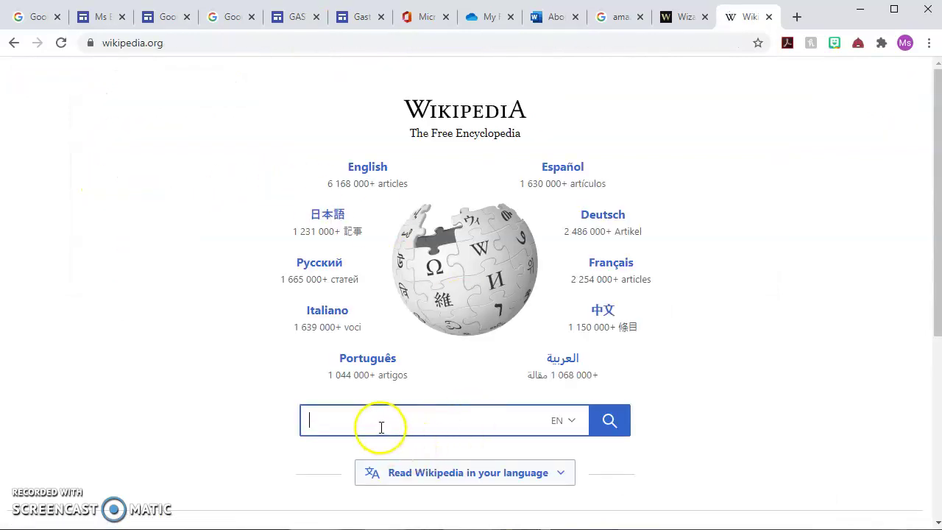
Step: Search Wikipedia for harry potter and open the article about the novel series
text(harry potter)
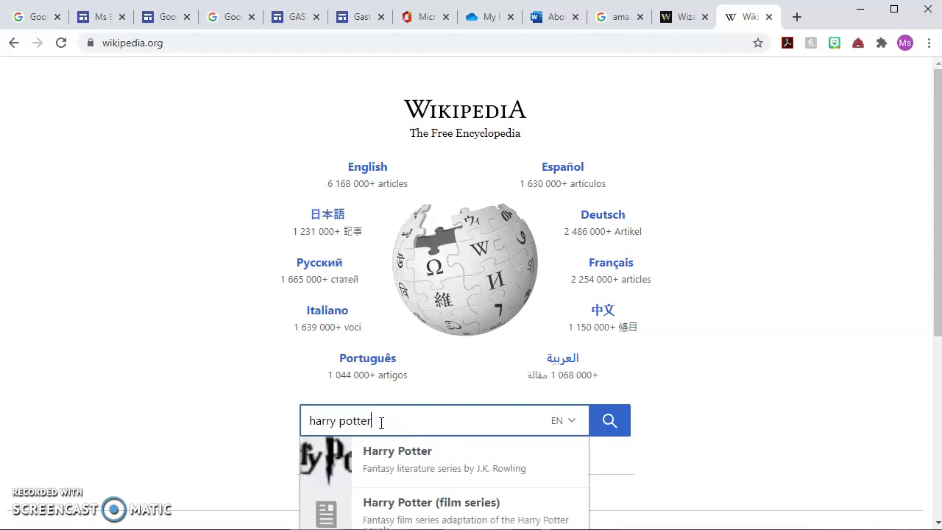
key(Return)
click(603, 417)
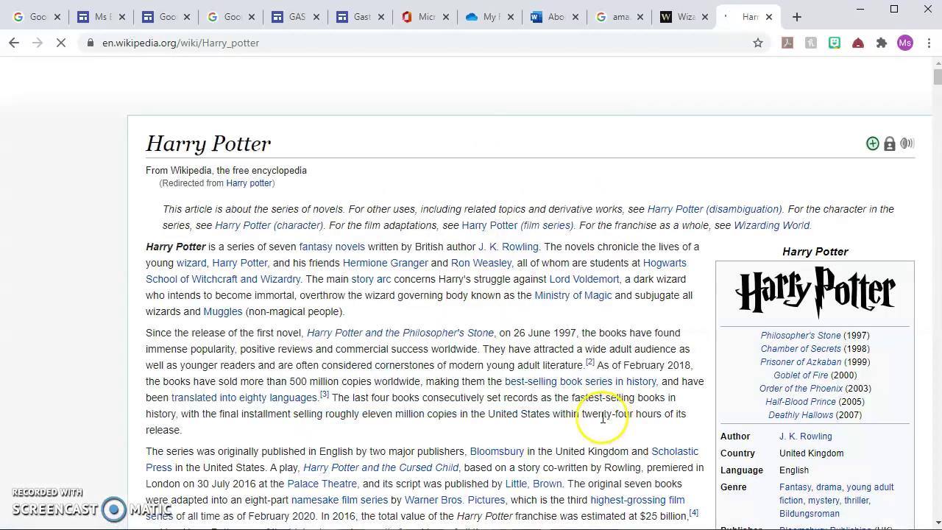
Step: Copy all introductory paragraphs of the Harry Potter article, from its opening sentence down to the table of contents
scroll(464, 388, down, 6)
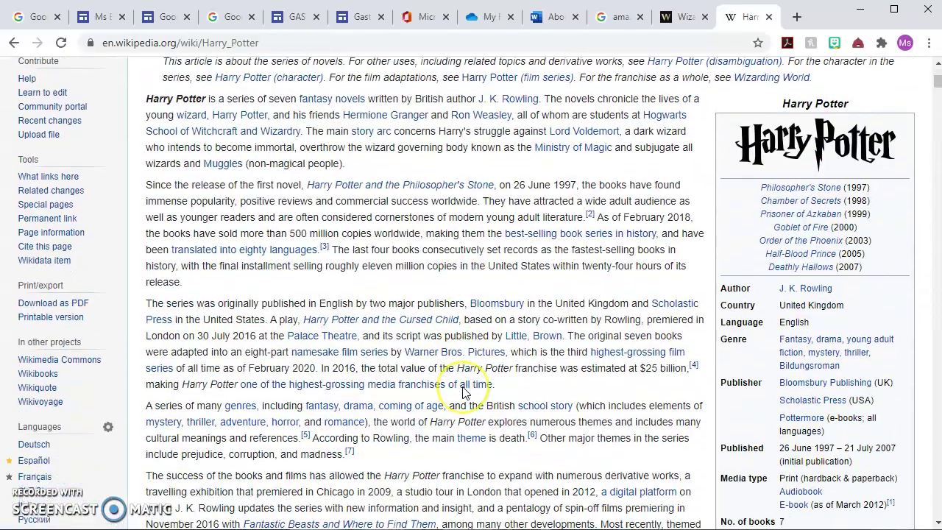
scroll(462, 390, up, 4)
scroll(463, 392, up, 3)
scroll(463, 393, down, 4)
scroll(463, 392, down, 1)
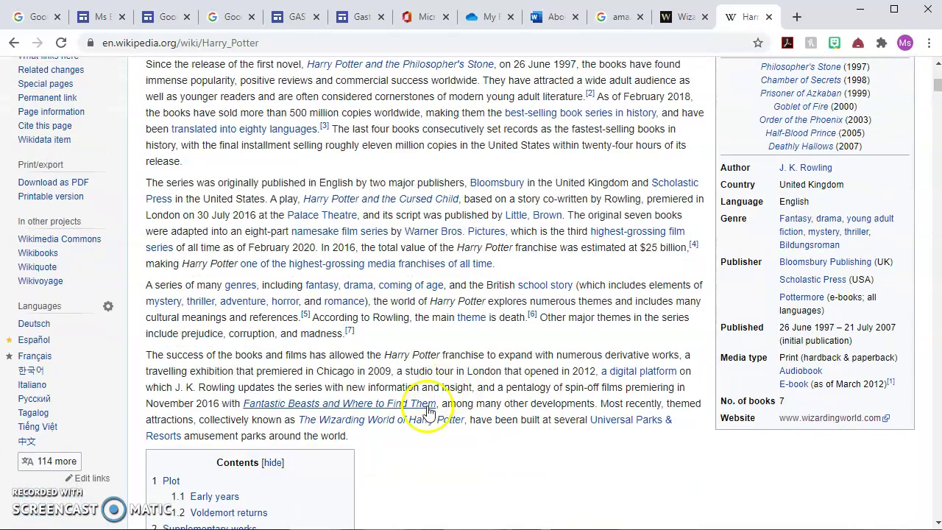
drag(360, 436, 170, 338)
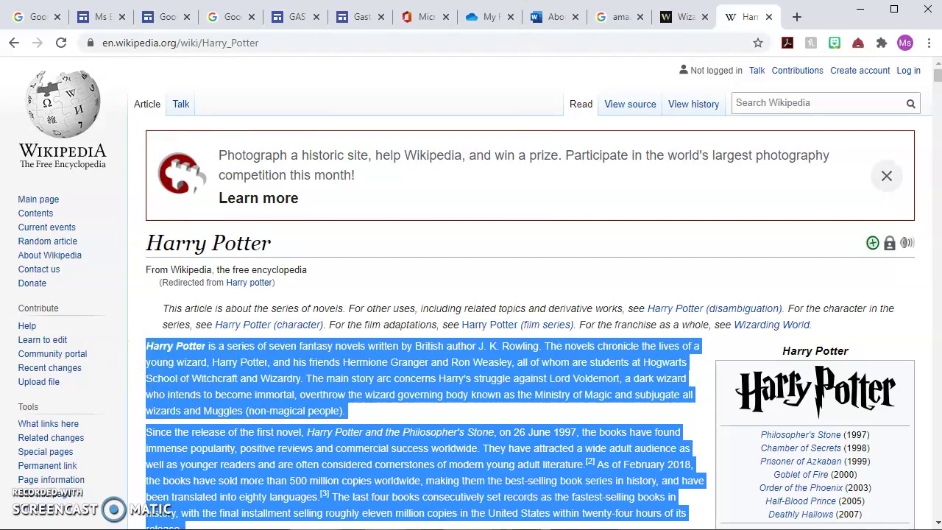
Step: Return to the site editor and delete the empty body text box under the Harry Potter title
click(97, 16)
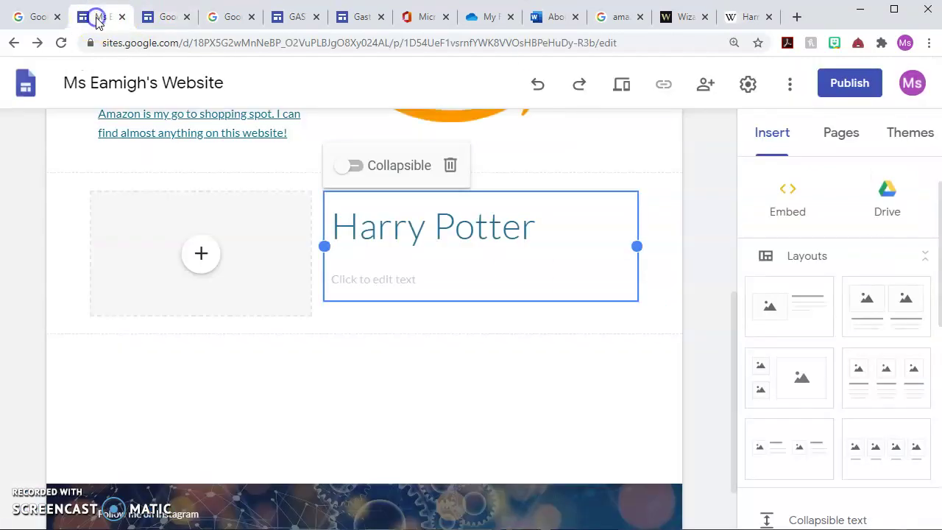
click(435, 277)
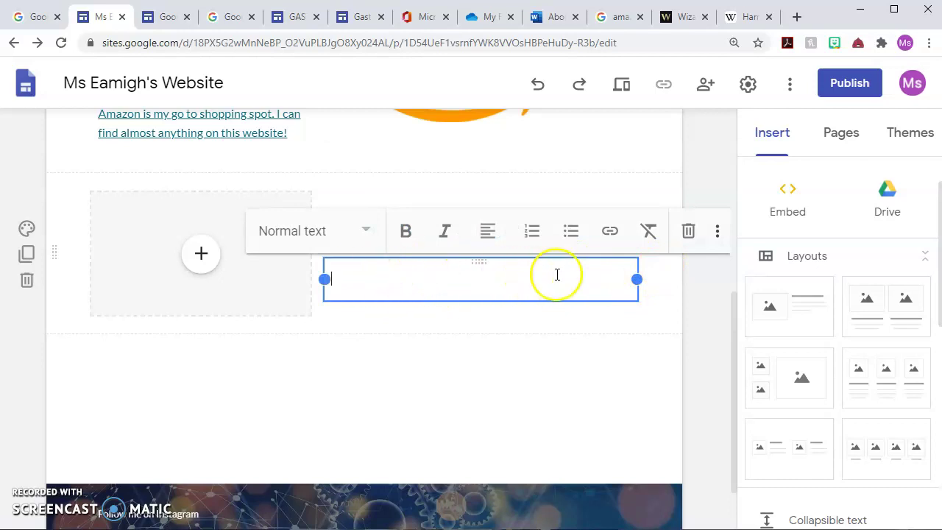
click(688, 231)
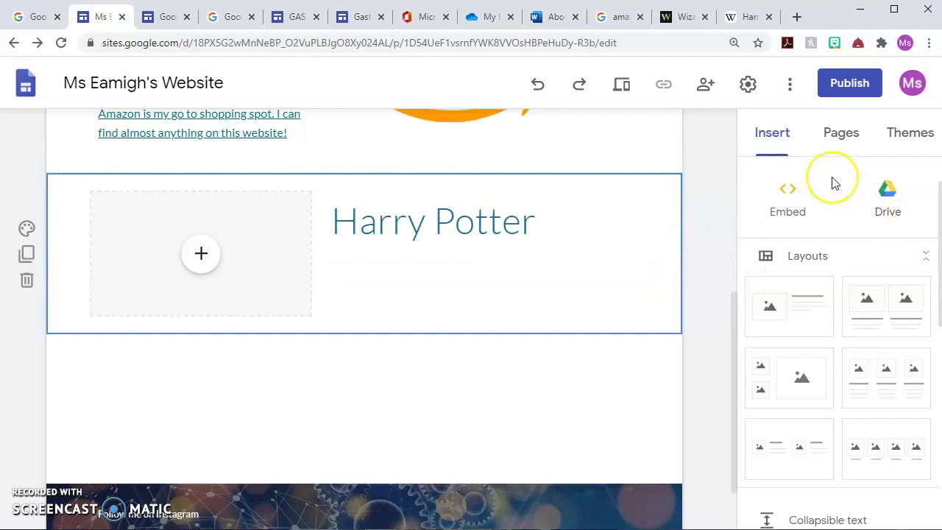
Step: Insert a collapsible text block below the Harry Potter section and paste the copied Wikipedia introduction as its body
scroll(833, 184, up, 1)
scroll(854, 262, down, 5)
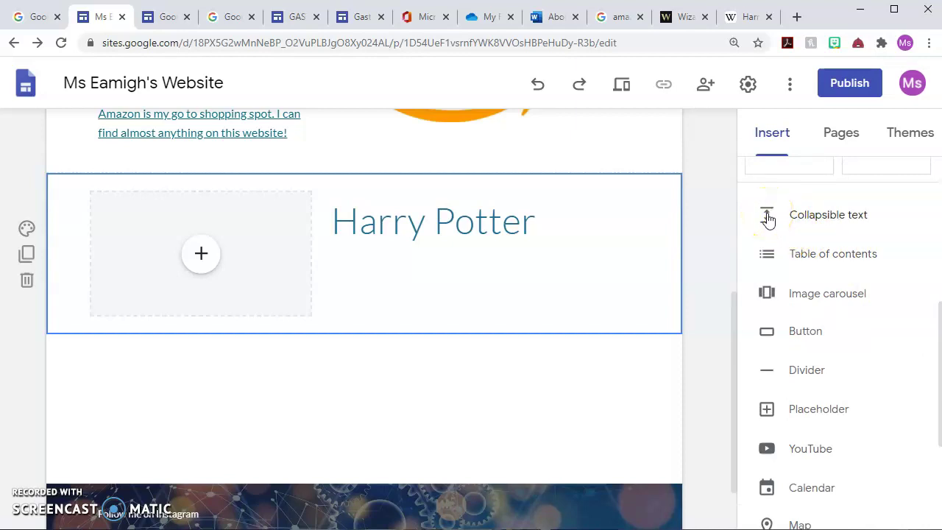
click(767, 219)
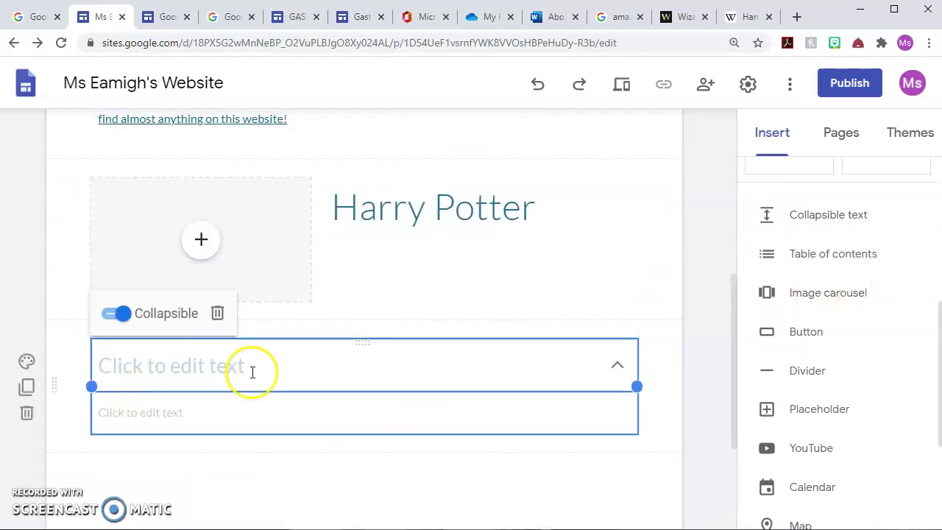
click(127, 411)
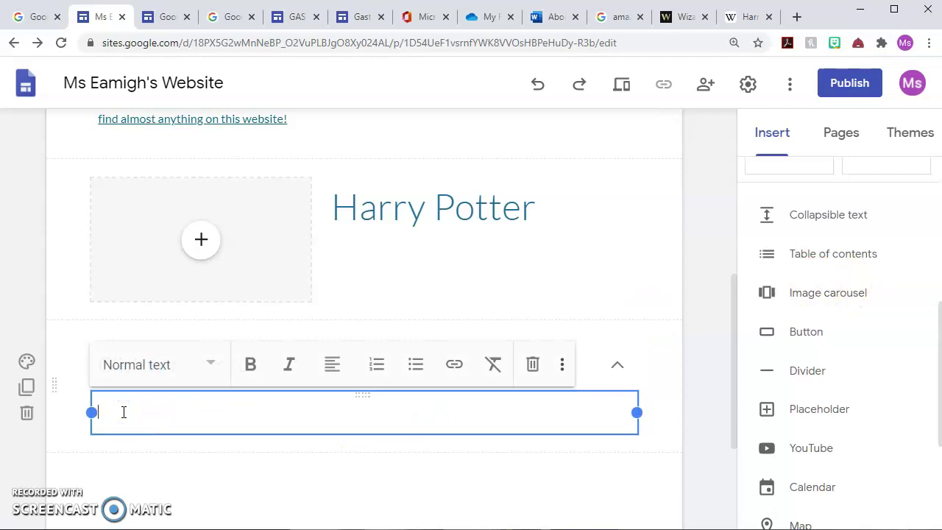
key(ctrl+v)
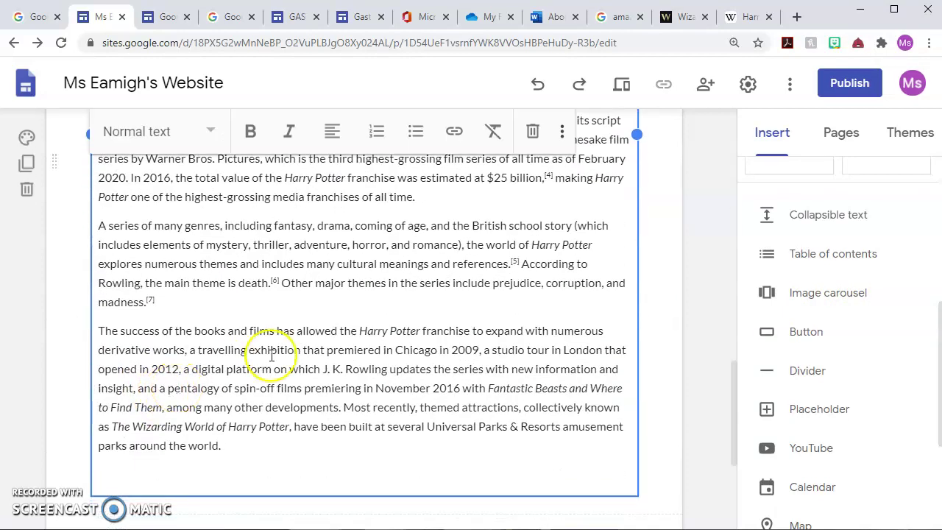
Step: Enter Harry Potter as the heading of the collapsible text block
scroll(614, 224, up, 2)
scroll(284, 269, up, 5)
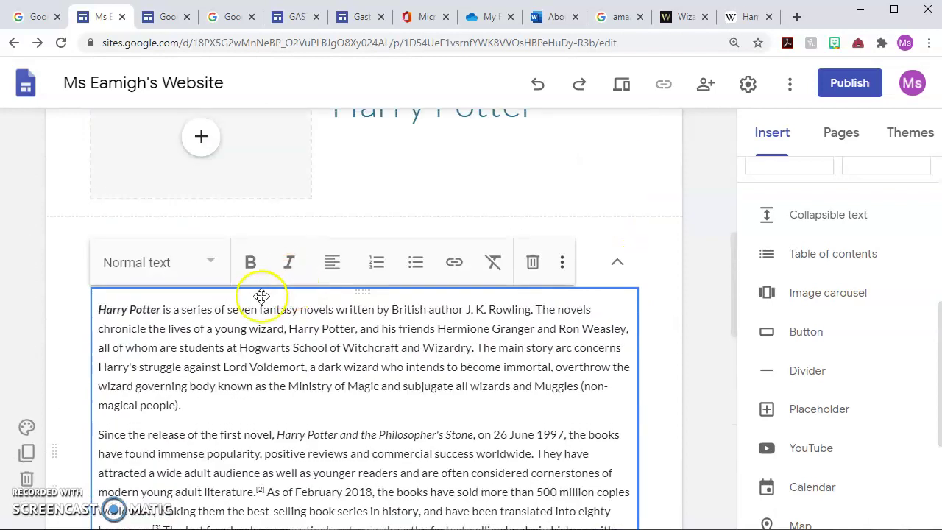
click(150, 260)
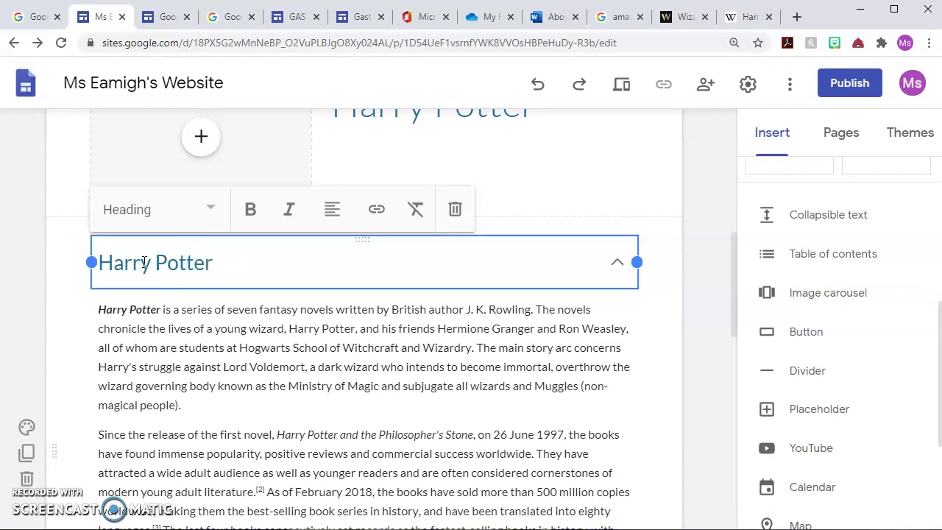
Step: Apply the Heading text style to the Harry Potter heading of the collapsible text block
scroll(196, 248, up, 1)
click(419, 183)
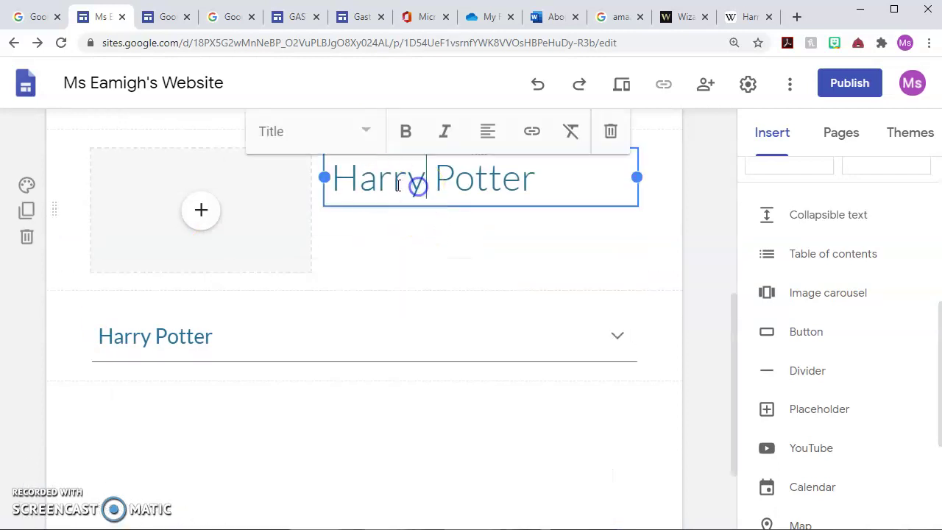
triple_click(140, 338)
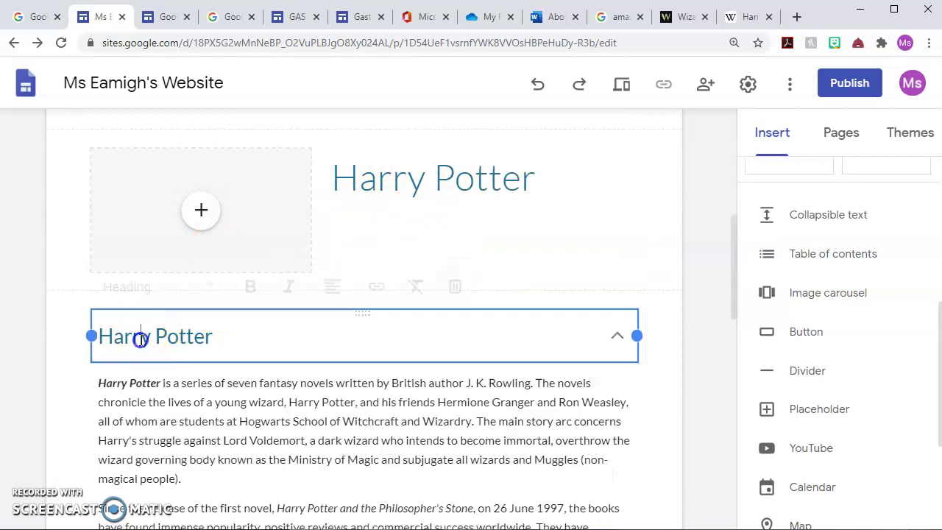
click(208, 283)
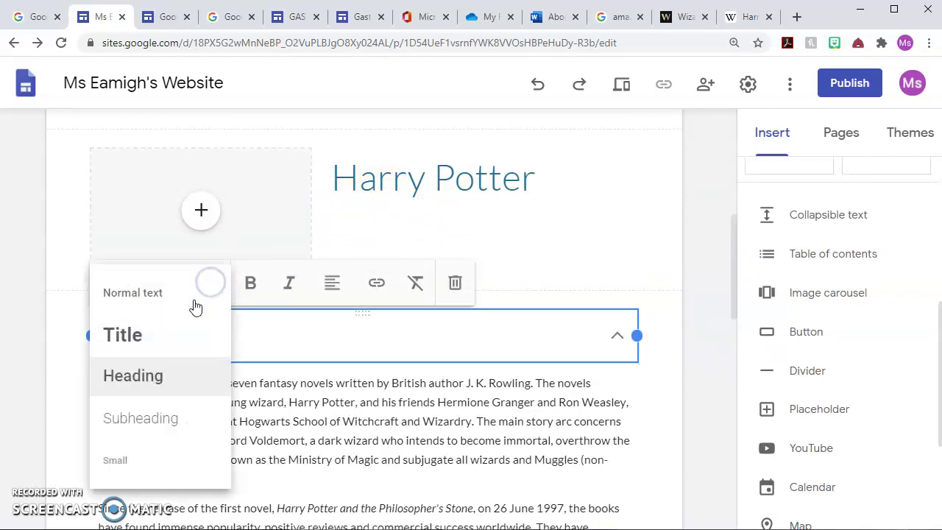
click(154, 377)
click(679, 379)
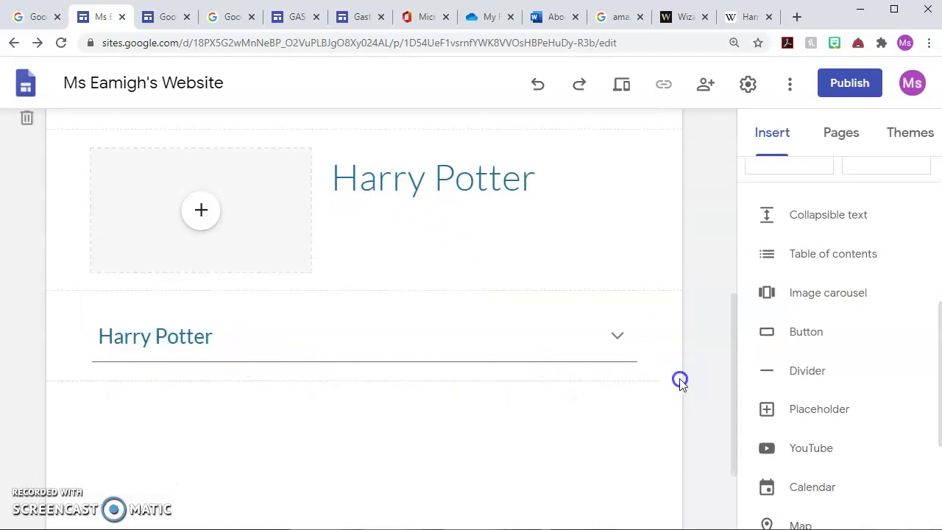
Step: Delete the large Harry Potter title beside the image placeholder and move the collapsible text block into its place
click(115, 358)
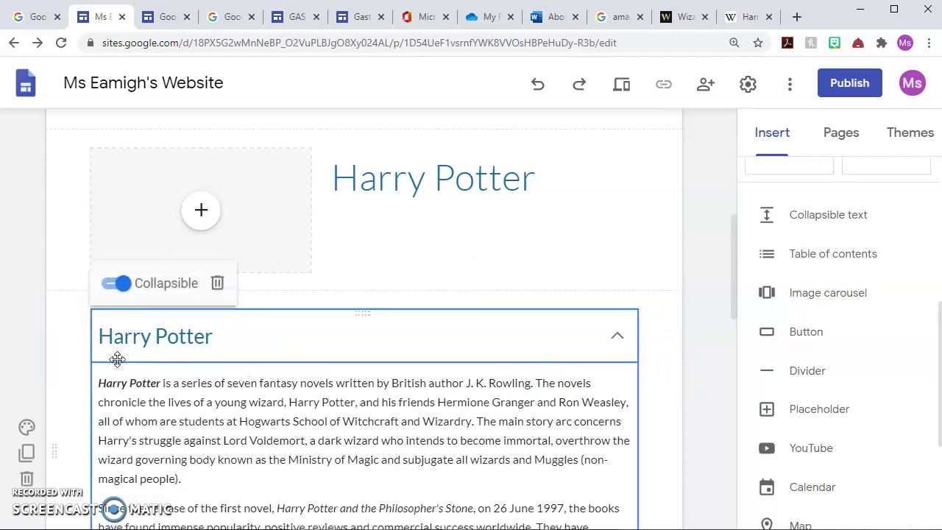
scroll(134, 351, down, 1)
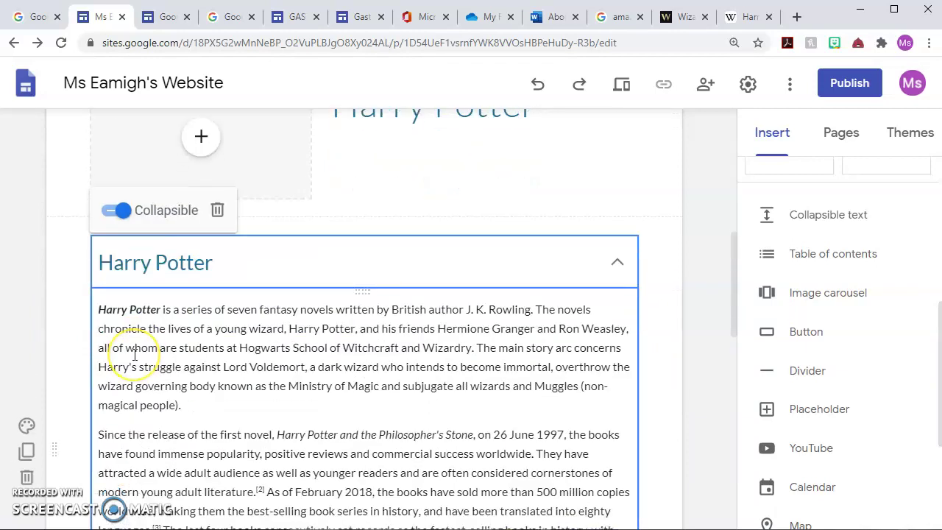
scroll(134, 356, down, 2)
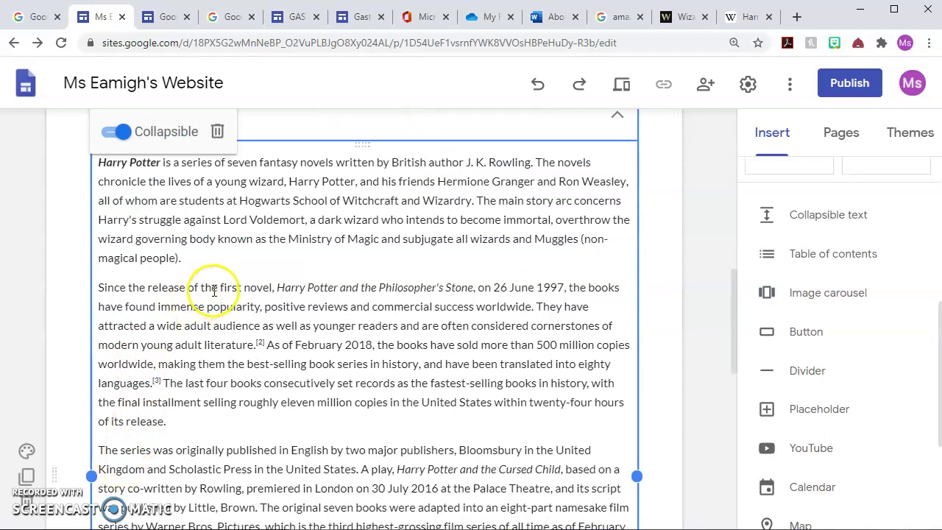
scroll(420, 264, up, 4)
click(458, 236)
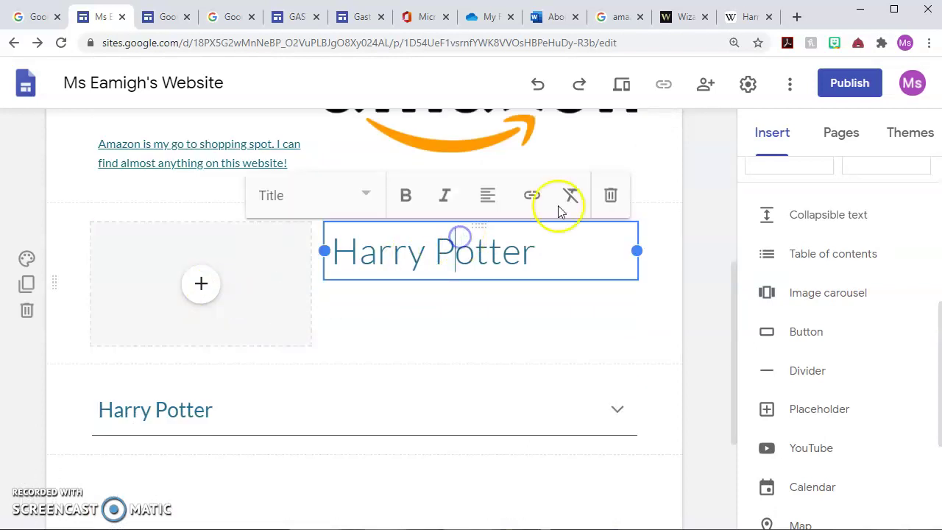
click(605, 192)
drag(112, 384, 353, 245)
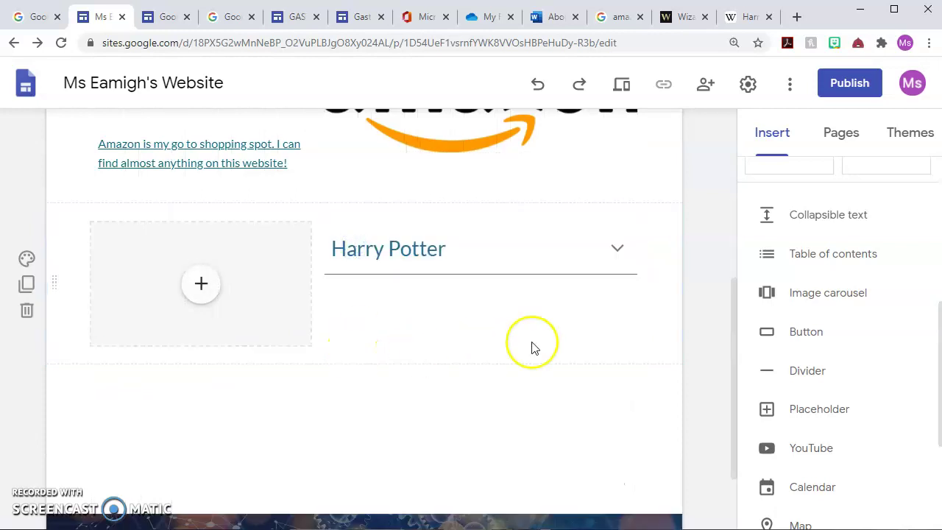
click(618, 253)
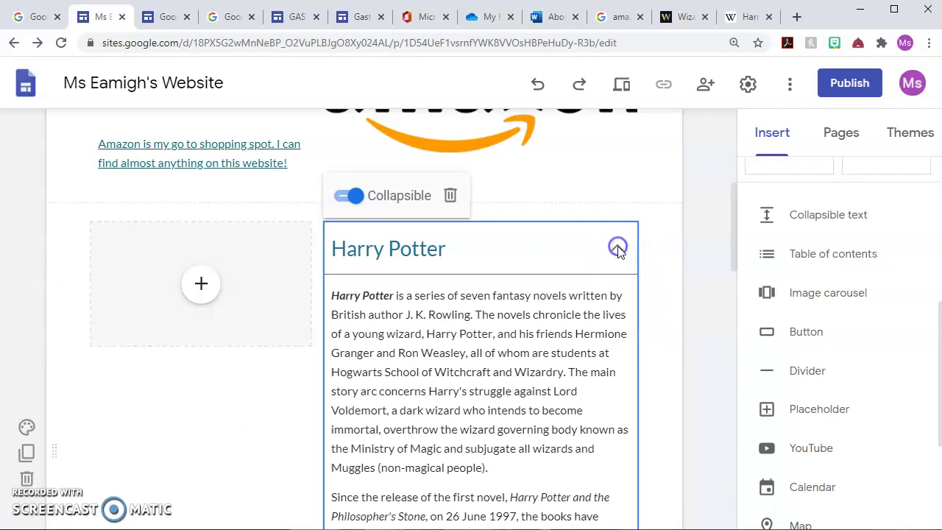
Step: Start selecting an image for the empty placeholder and run a Google image search for Harry Potter
click(202, 284)
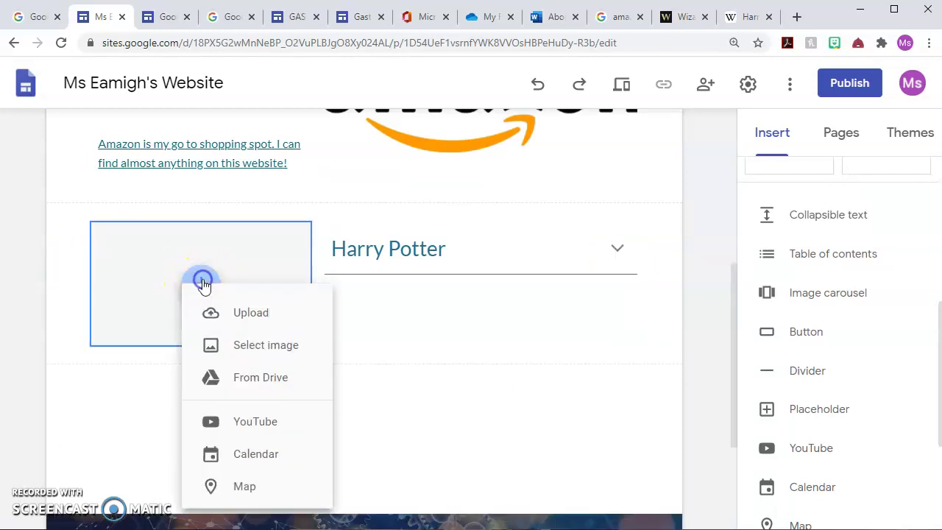
click(224, 347)
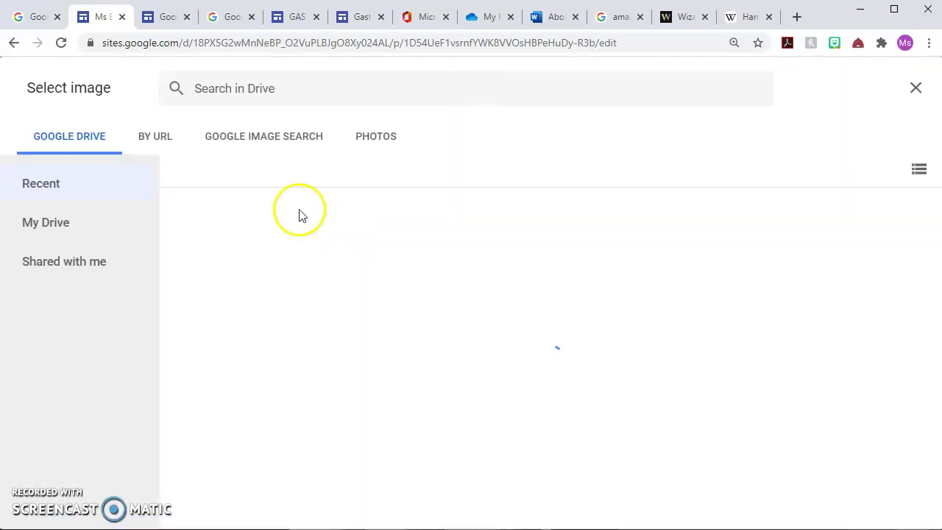
click(269, 140)
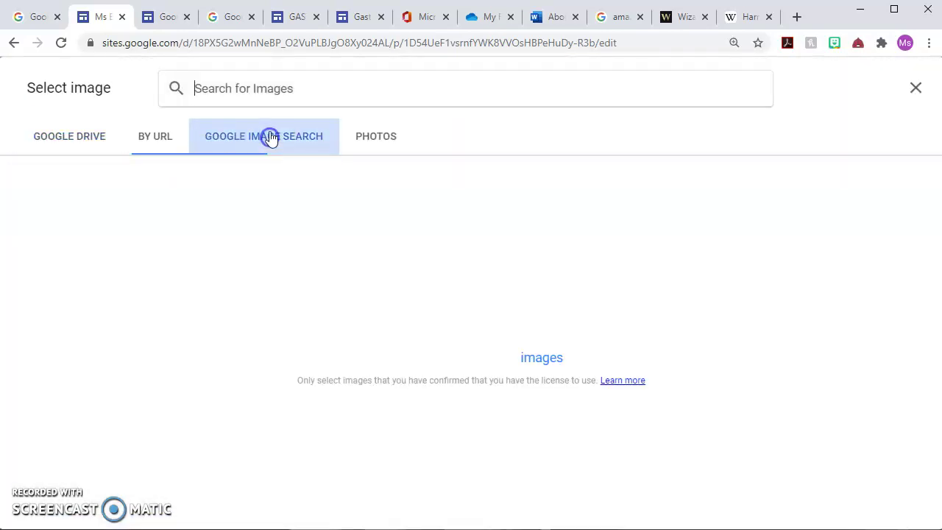
click(271, 85)
text(Harry Pot)
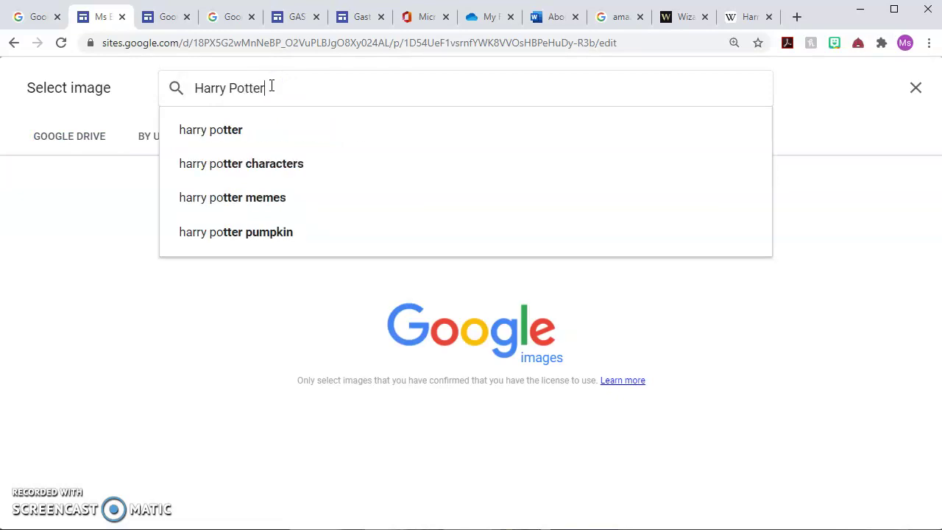
text(ter)
key(Return)
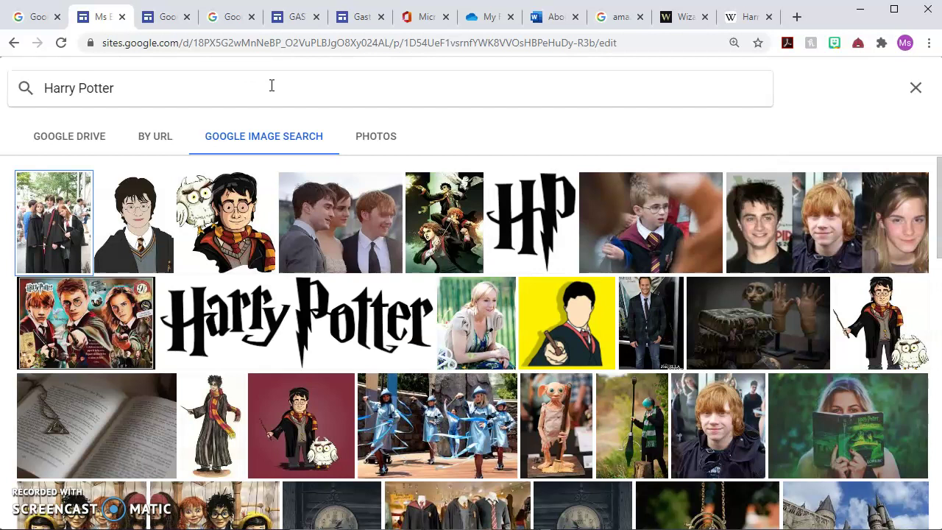
Step: Insert the grey Harry Potter picture with round glasses and a lightning bolt into the placeholder
scroll(368, 257, down, 4)
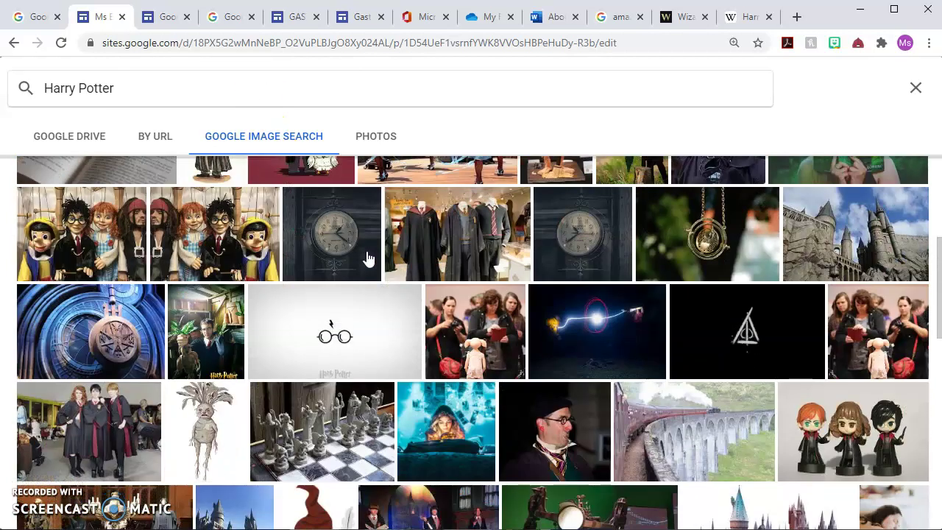
scroll(368, 258, down, 1)
scroll(414, 255, down, 1)
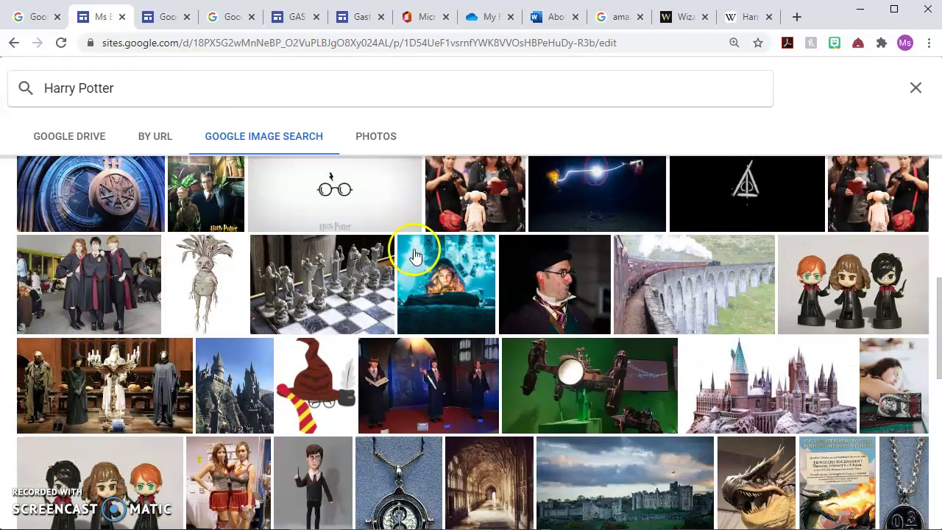
scroll(508, 294, down, 1)
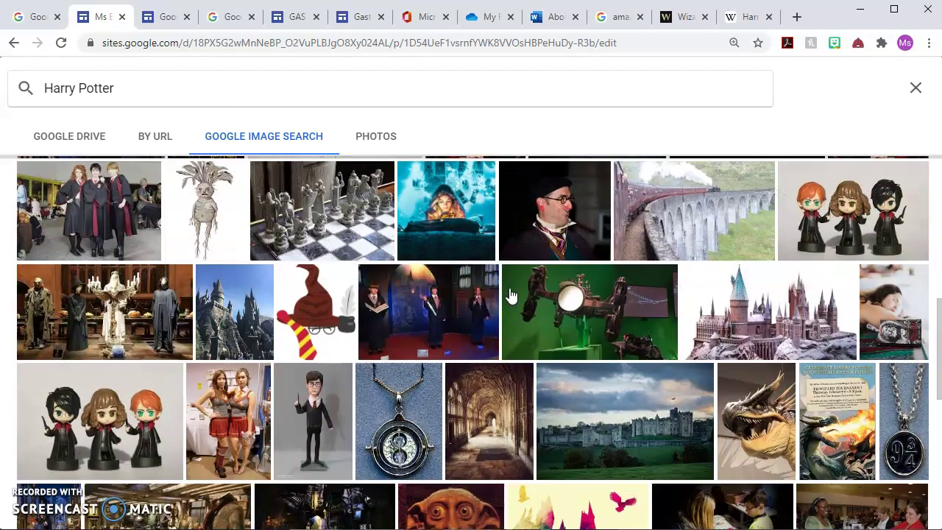
scroll(456, 294, up, 1)
scroll(336, 269, up, 1)
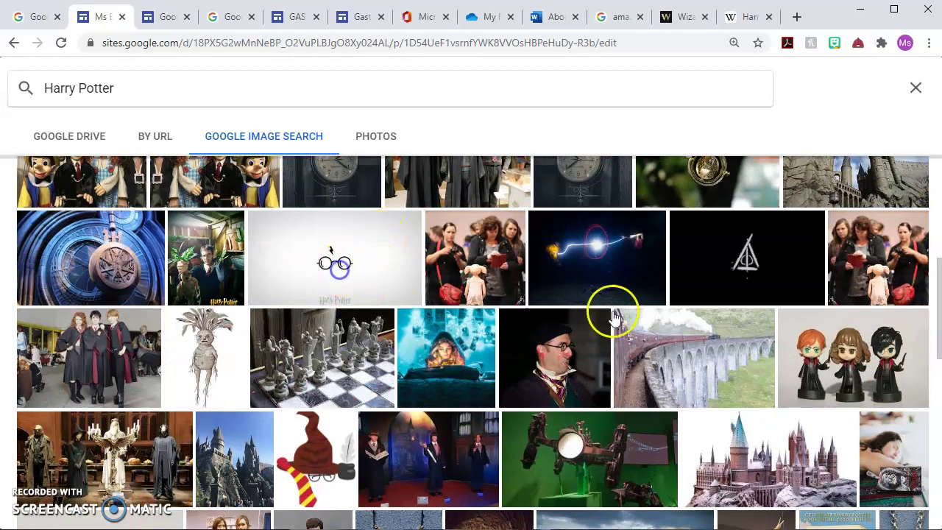
click(719, 294)
click(897, 511)
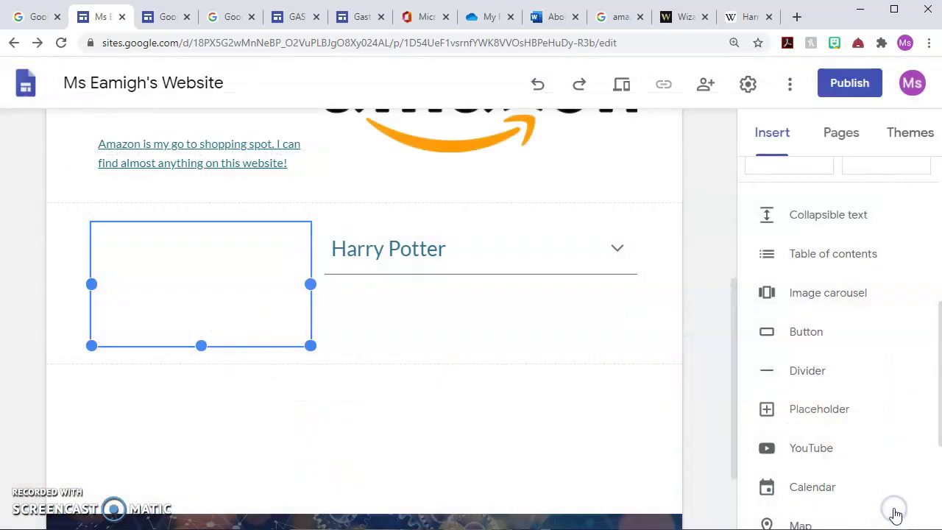
click(709, 288)
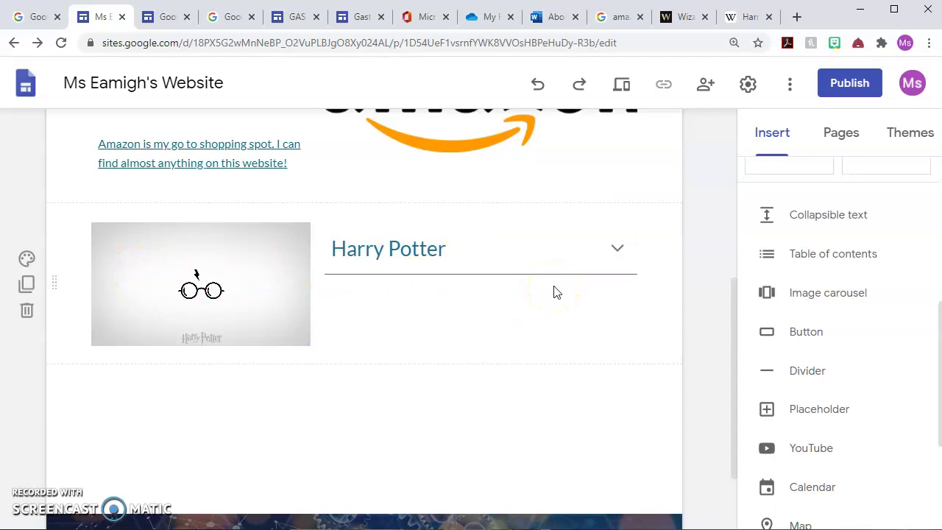
Step: Select the Harry Potter image and copy the web address of the Harry Potter Wikipedia article
scroll(554, 289, up, 4)
scroll(553, 286, down, 1)
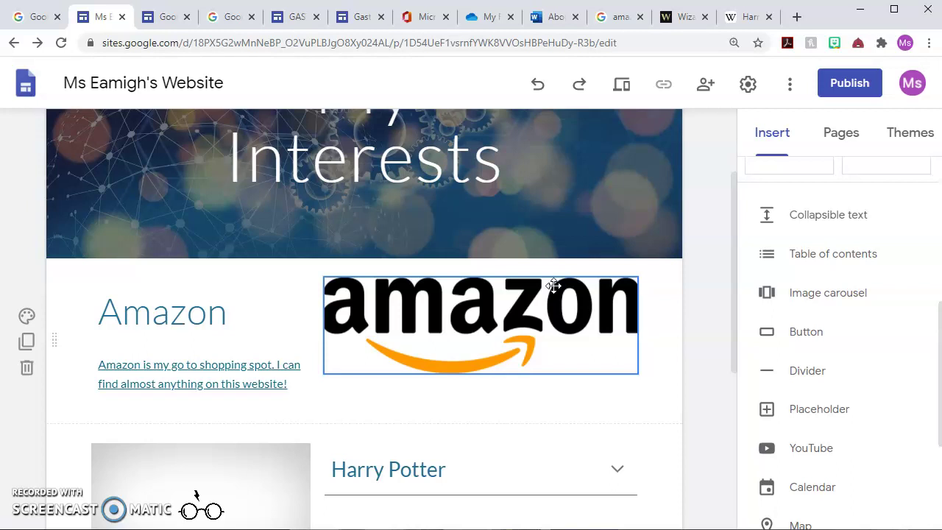
scroll(554, 285, down, 2)
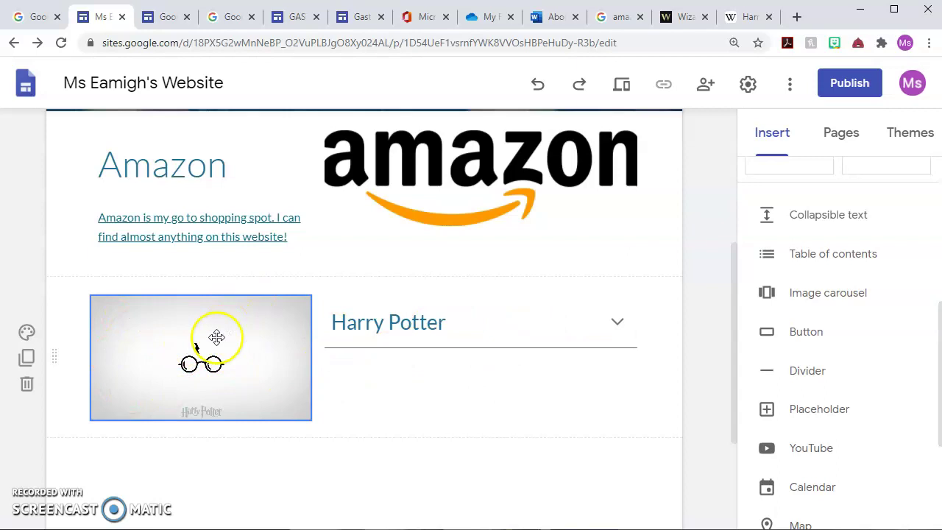
click(237, 339)
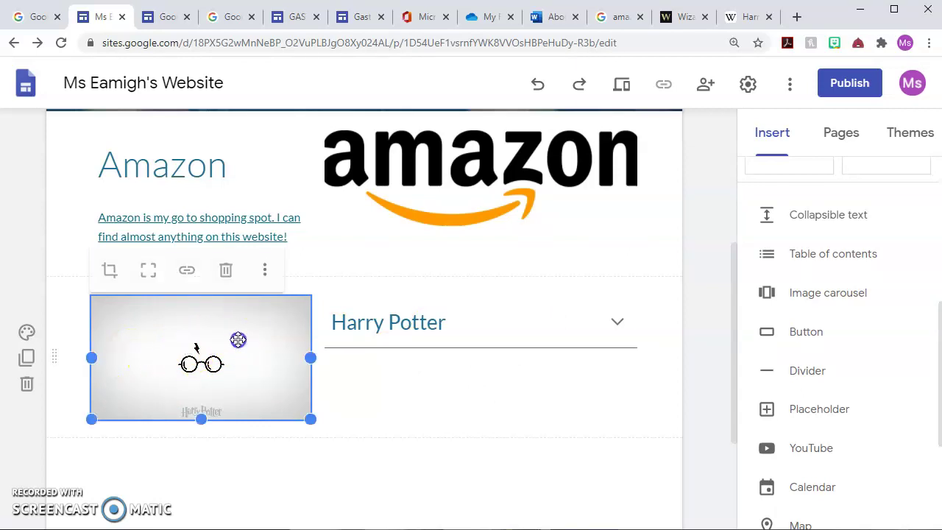
click(748, 20)
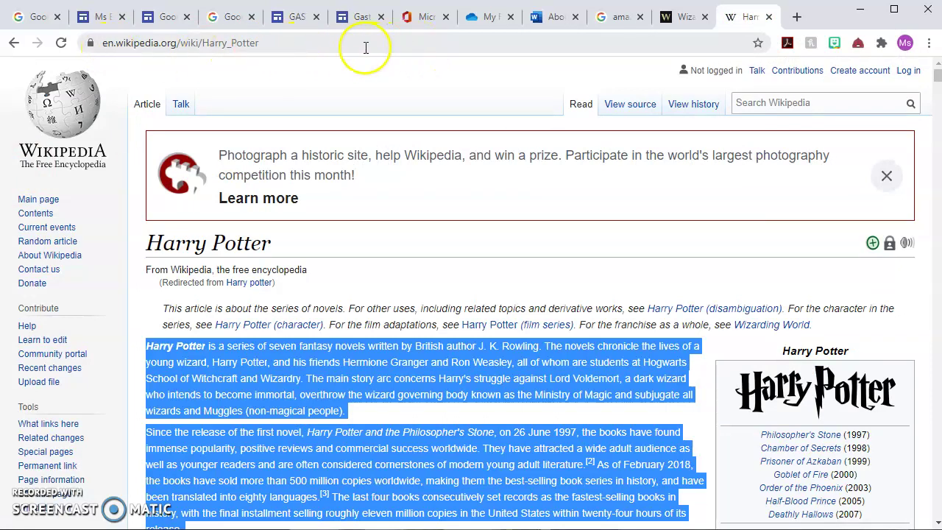
click(276, 42)
key(ctrl+c)
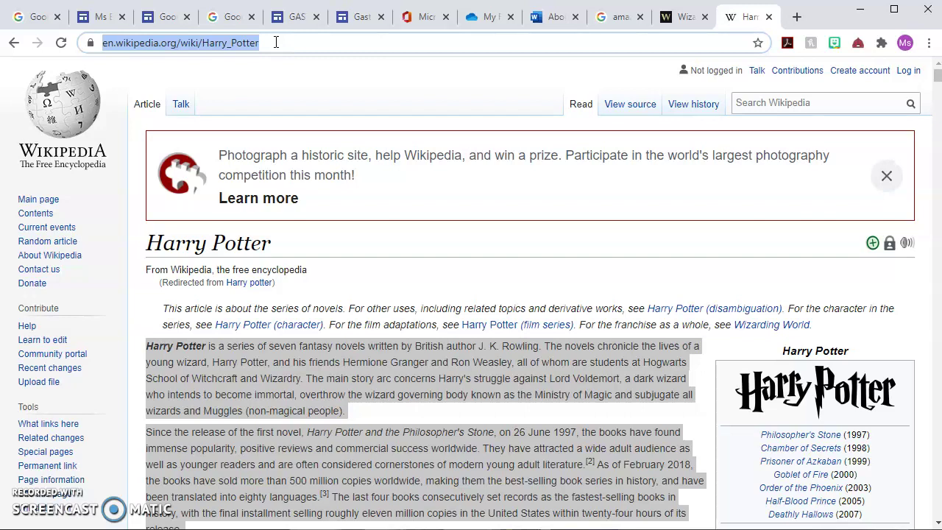
Step: Return to the site editor and link the Harry Potter image to the copied address en.wikipedia.org/wiki/Harry_Potter
click(82, 16)
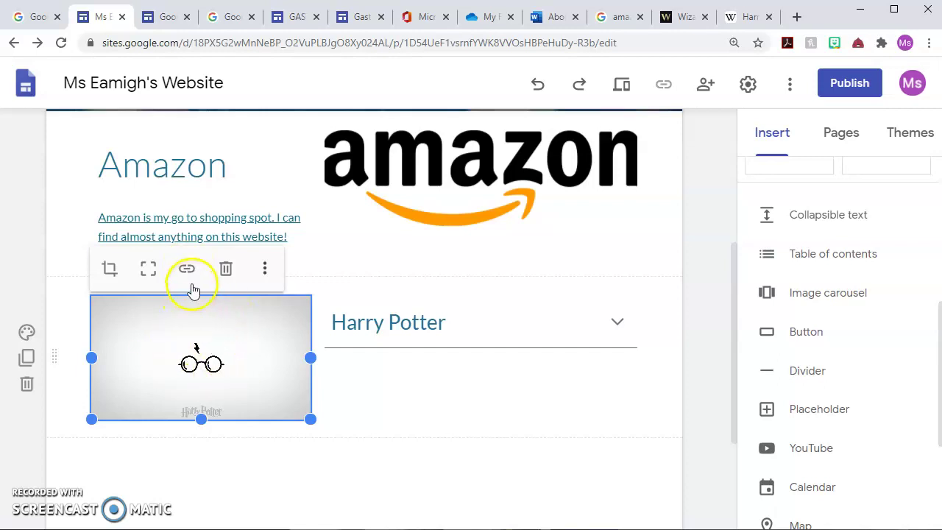
click(188, 269)
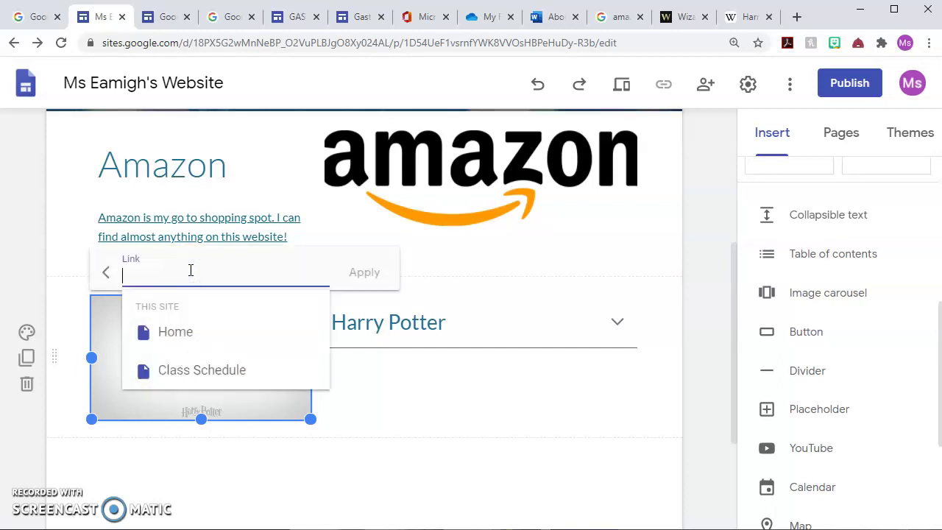
key(ctrl+v)
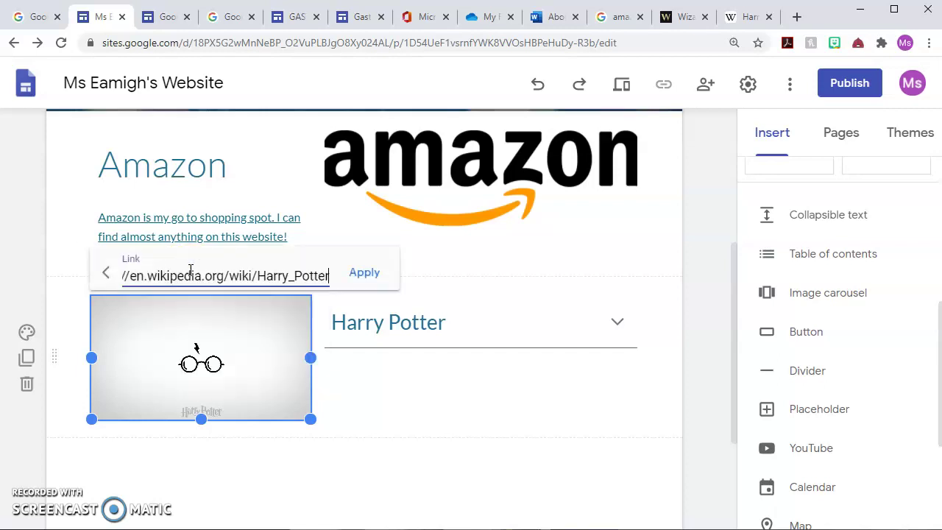
click(366, 274)
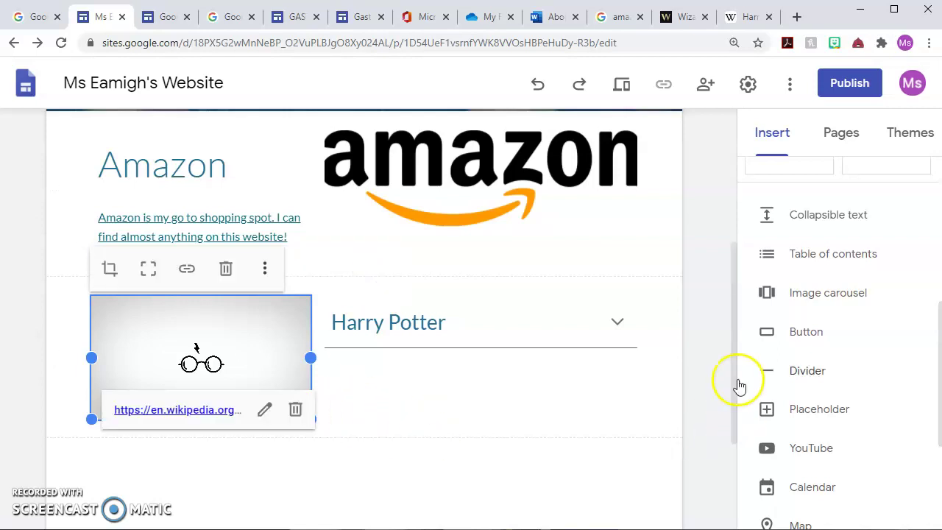
click(706, 374)
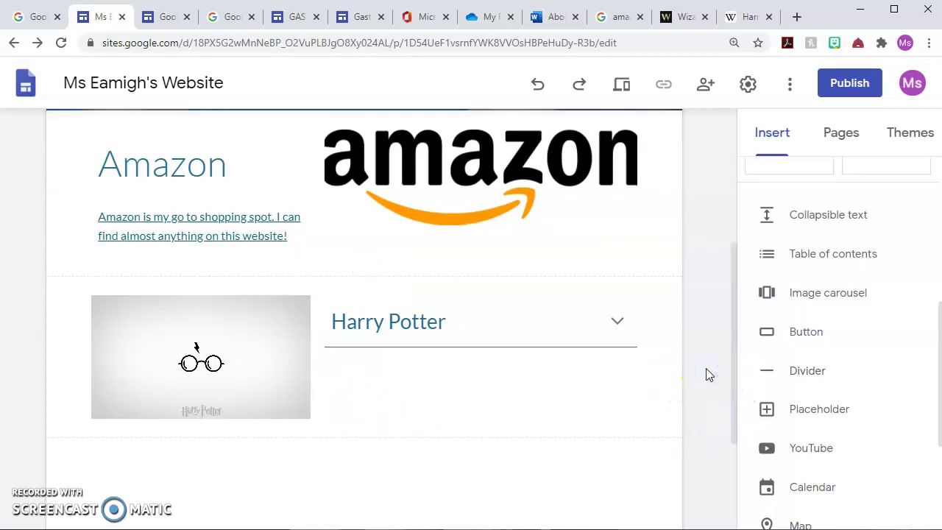
Step: Insert a new layout section with one image placeholder beside a title and body text, below the Harry Potter section
scroll(198, 363, down, 1)
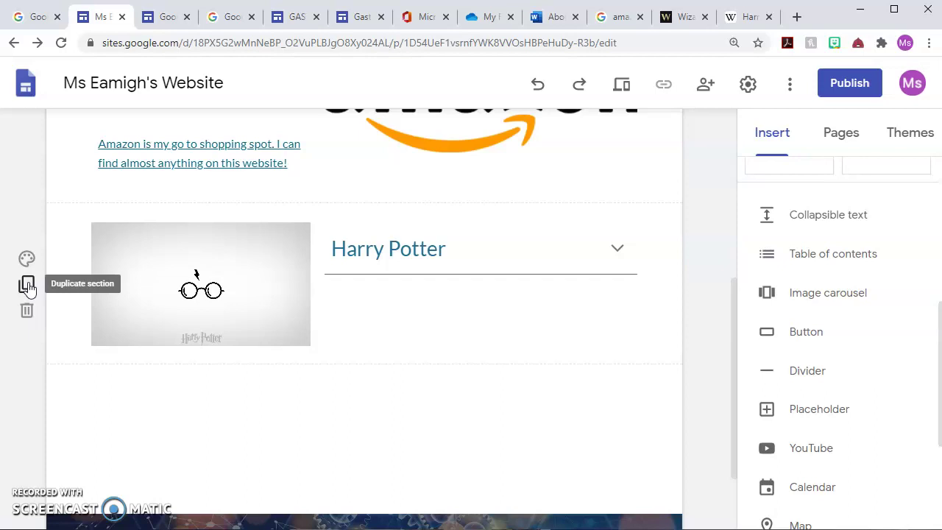
click(94, 518)
scroll(839, 339, up, 1)
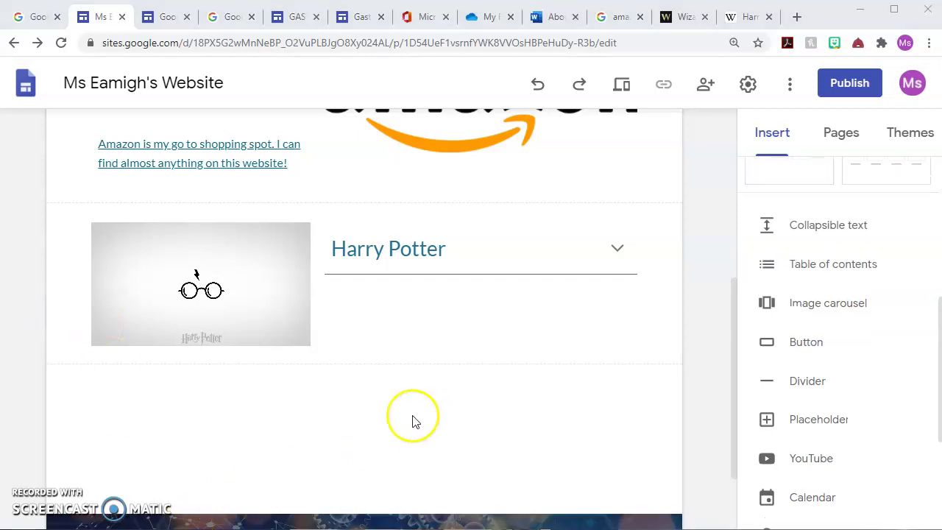
scroll(589, 360, up, 1)
scroll(817, 272, up, 3)
scroll(838, 295, up, 1)
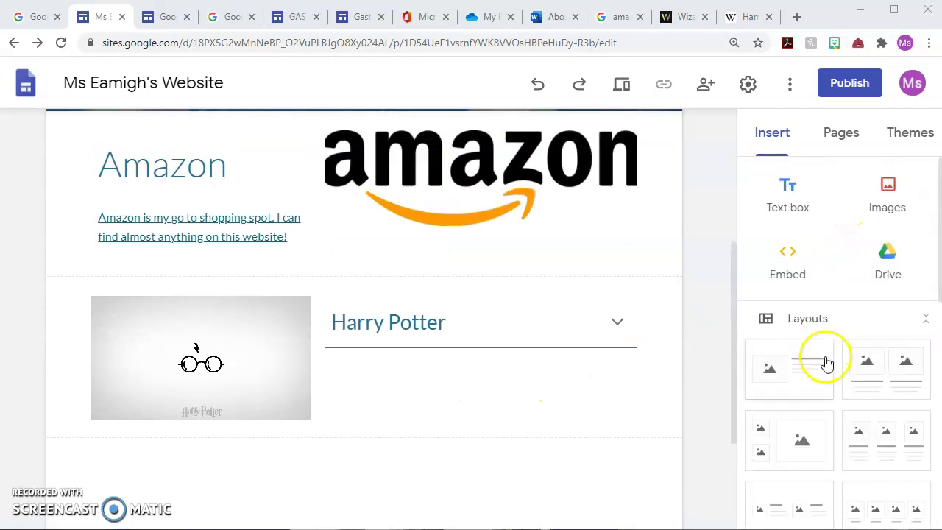
click(772, 367)
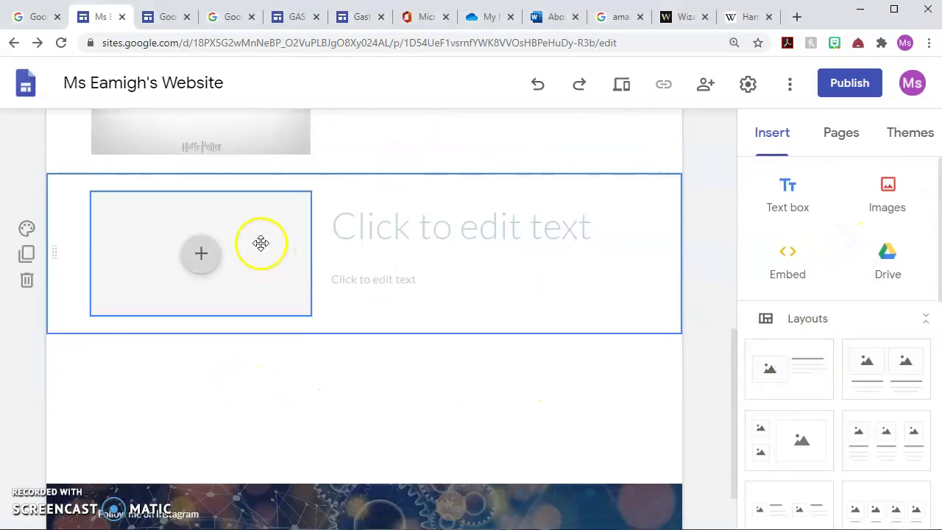
Step: Try to move the empty image placeholder to the other side of the title and body text
drag(138, 243, 208, 247)
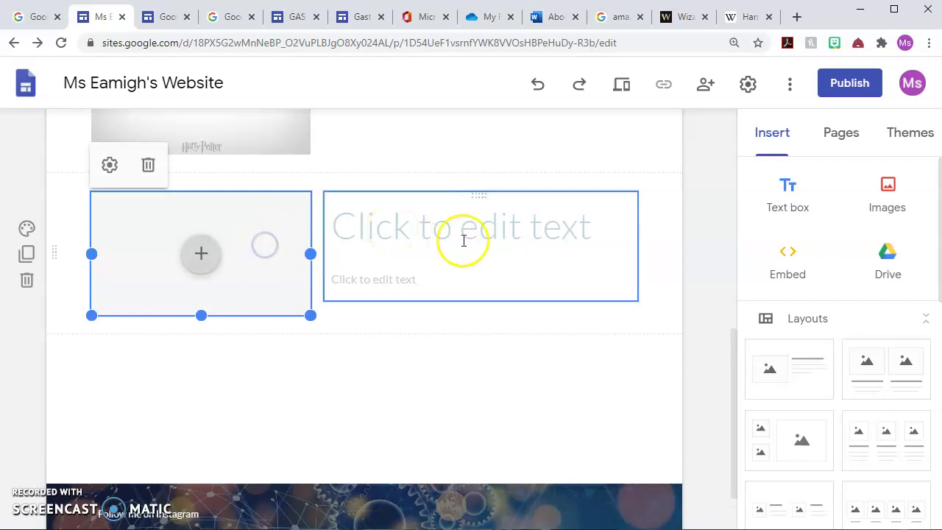
click(466, 231)
click(234, 242)
drag(240, 241, 525, 433)
scroll(526, 429, down, 1)
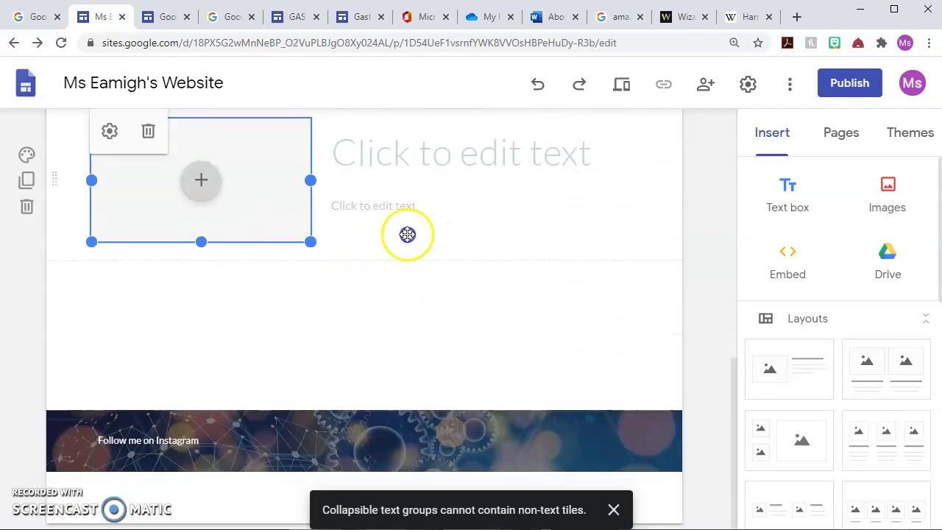
drag(408, 234, 552, 242)
scroll(553, 242, up, 6)
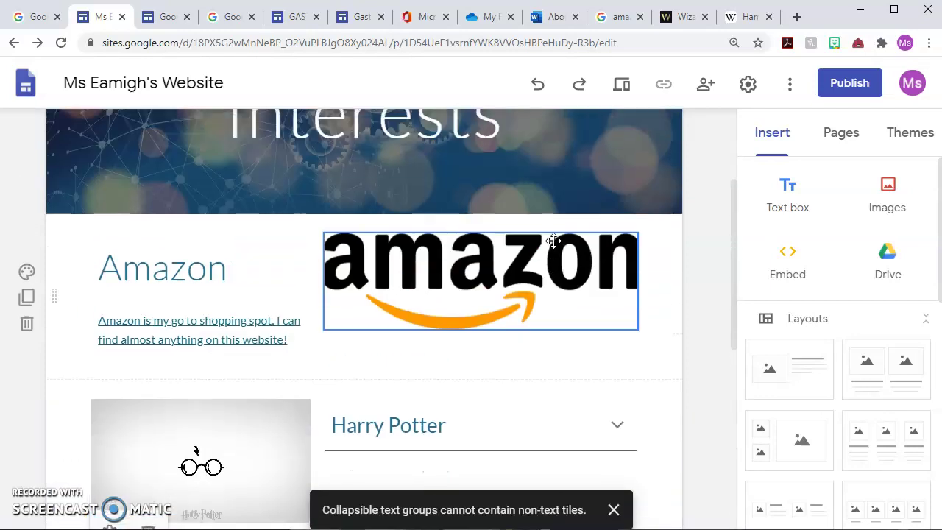
Step: Replace the empty image-and-text section below the Harry Potter section with a duplicate of the Amazon section
click(27, 297)
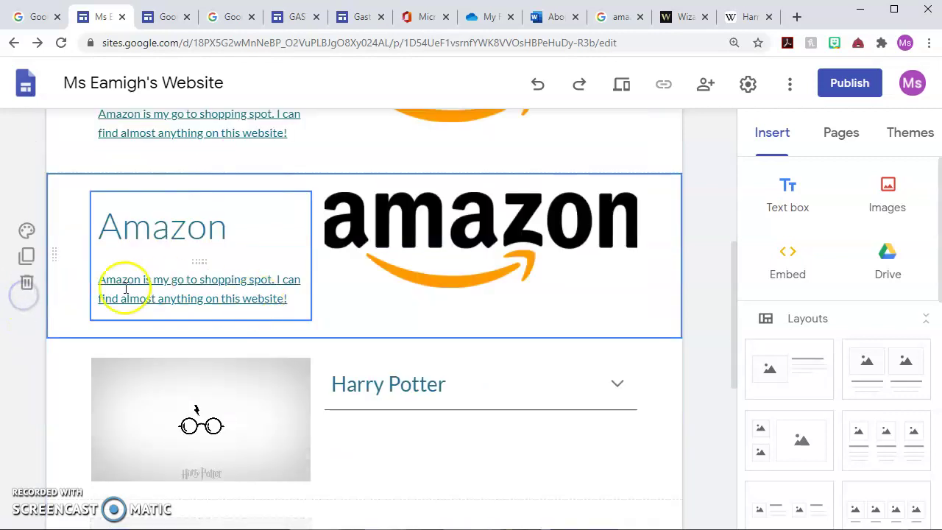
mouse_move(55, 254)
mouse_down()
mouse_move(59, 505)
mouse_move(70, 287)
mouse_move(56, 272)
mouse_move(68, 248)
mouse_up()
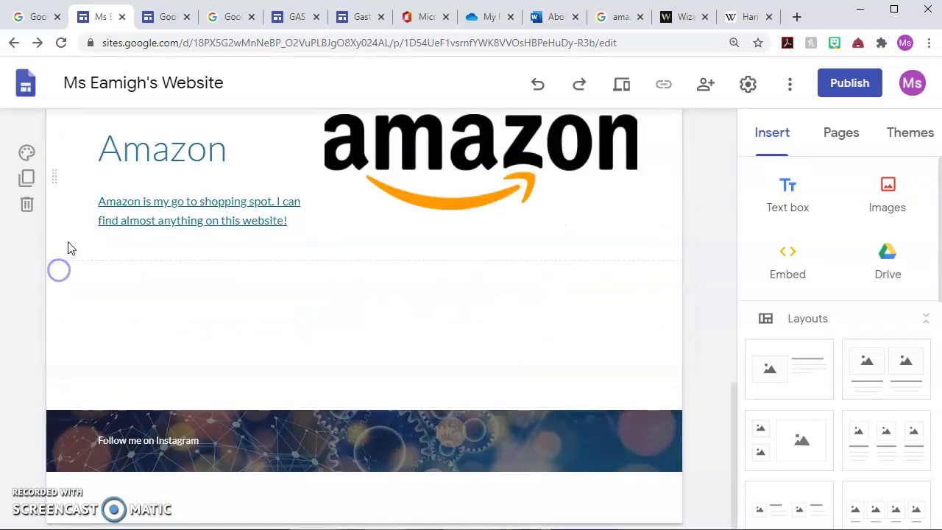
scroll(69, 236, up, 3)
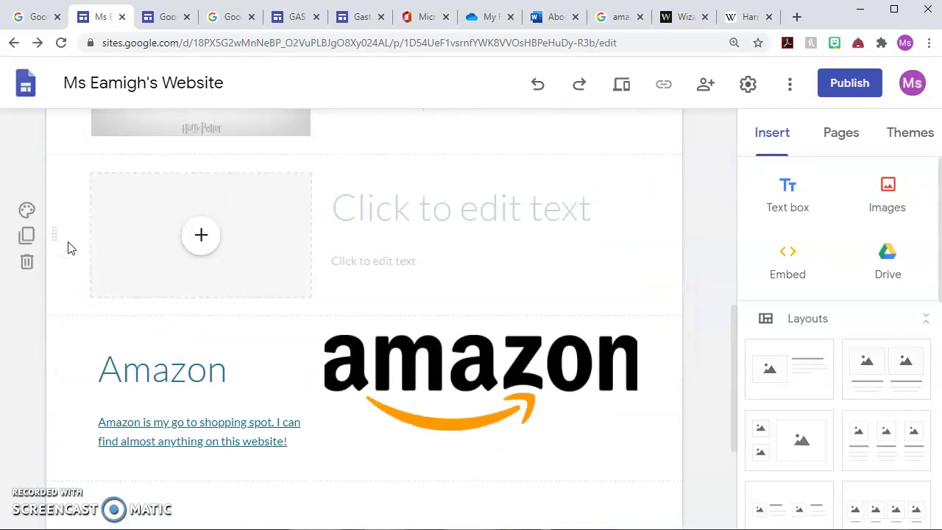
click(27, 261)
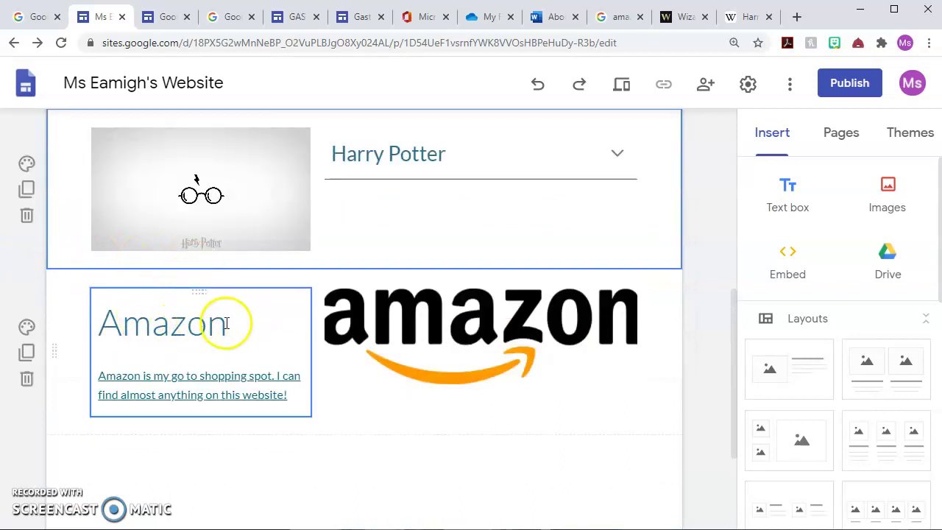
Step: Change the title of the duplicated Amazon section to Video Games
double_click(195, 326)
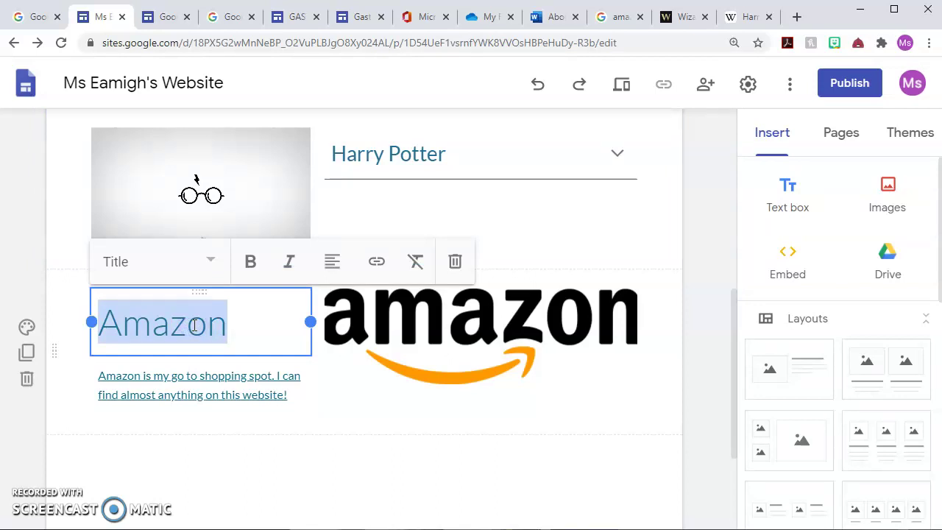
text(Video Ga)
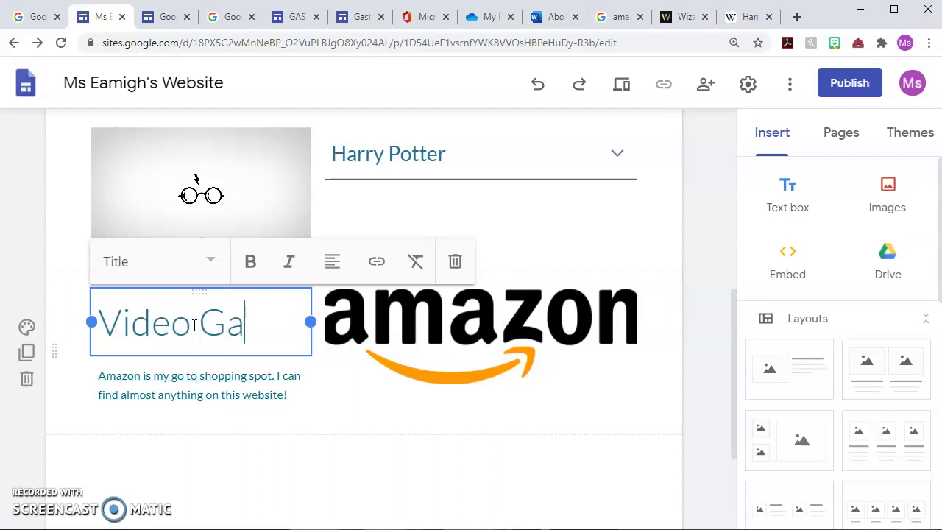
text(mes)
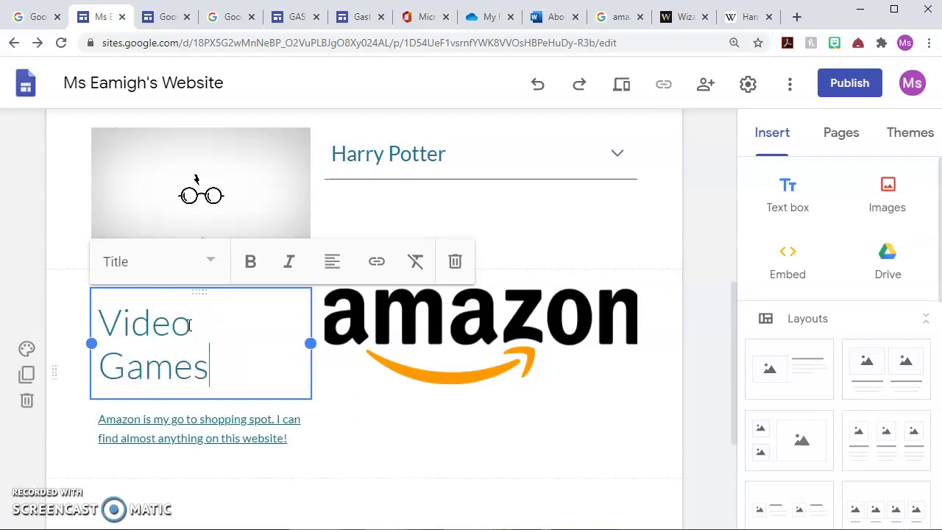
Step: Remove the link from the Amazon logo in the Video Games section and delete the logo image
click(471, 306)
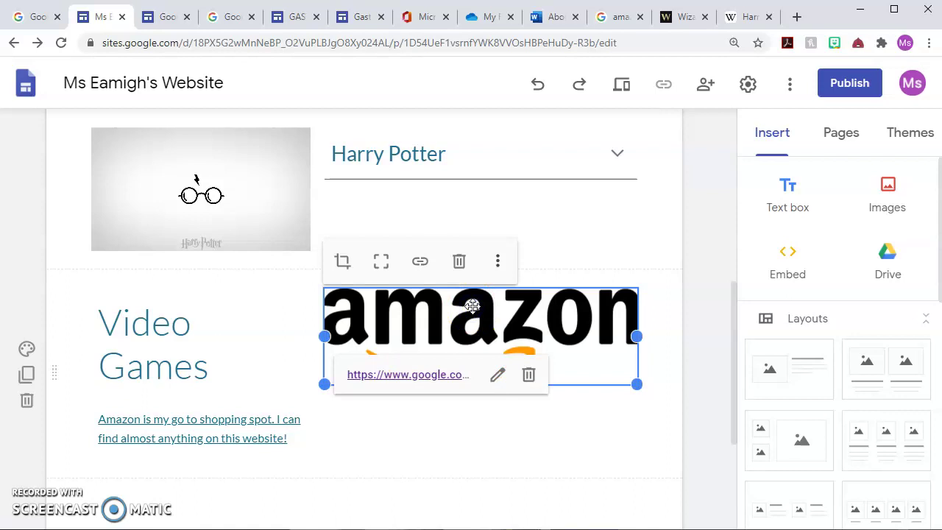
click(528, 374)
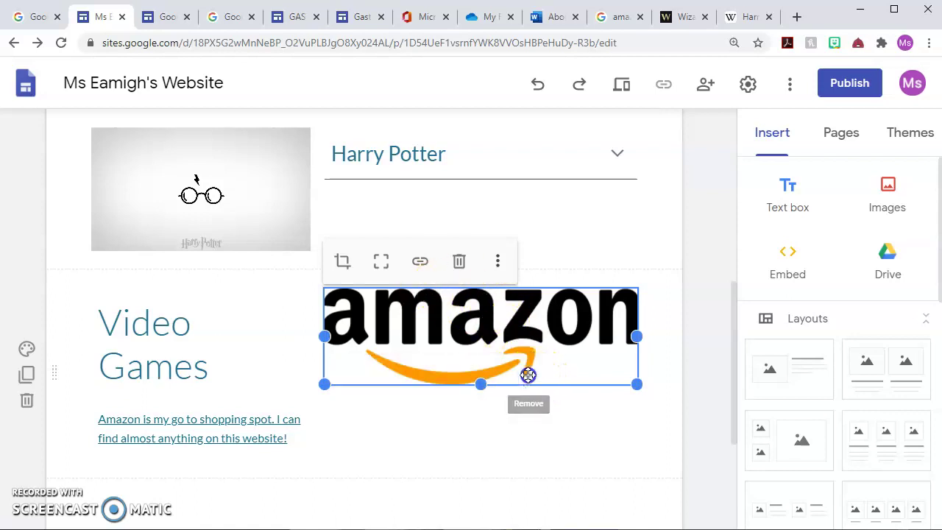
click(459, 261)
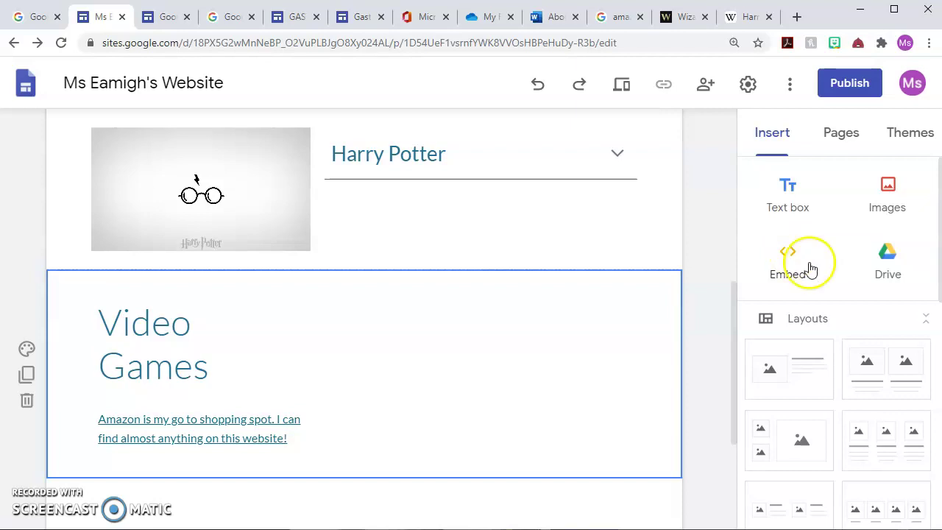
click(269, 346)
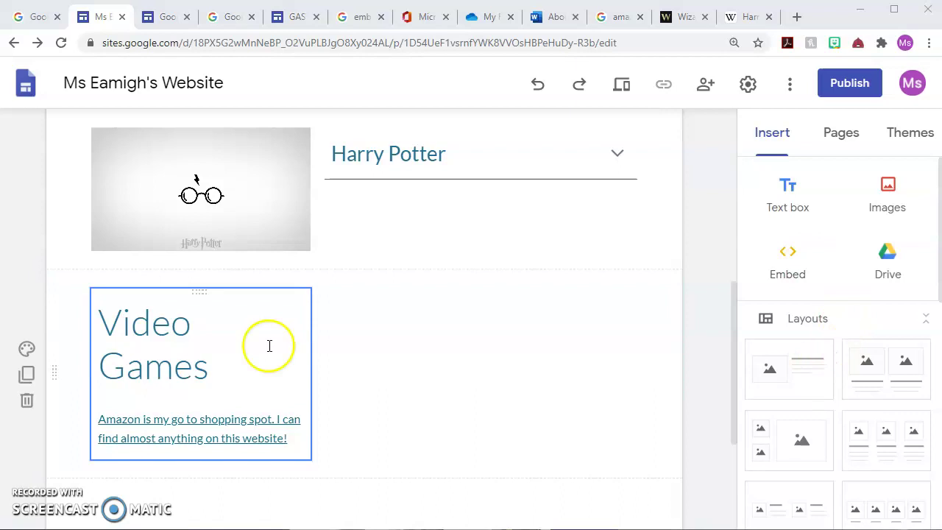
Step: Search the web for embed video games in a new browser tab
click(795, 18)
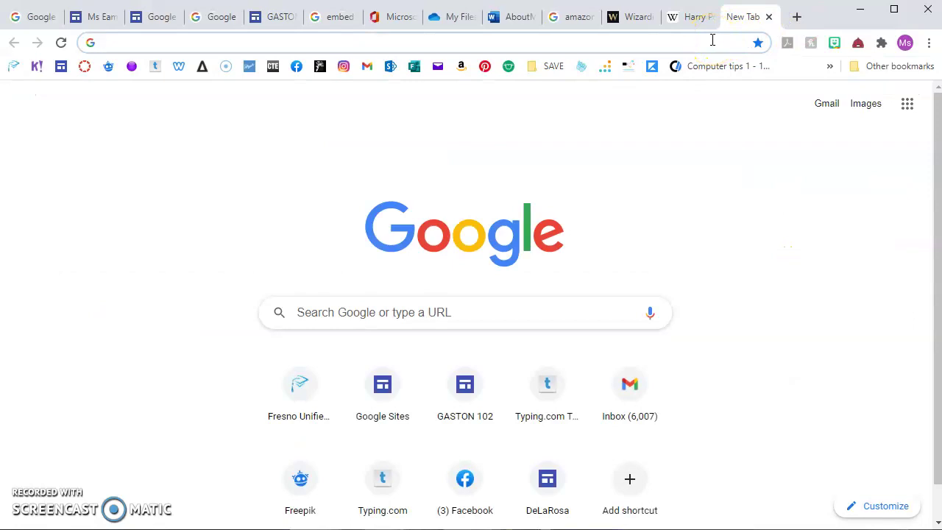
text(emed)
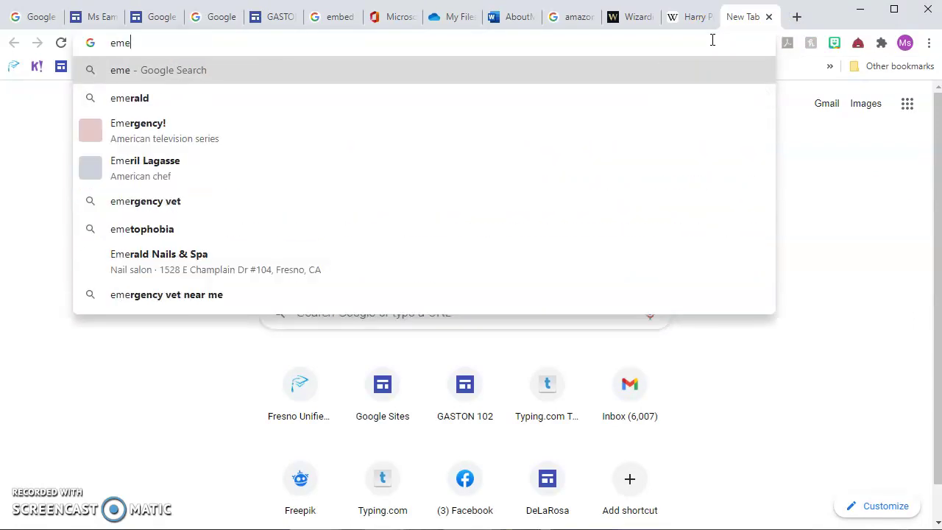
key(BackSpace)
key(BackSpace)
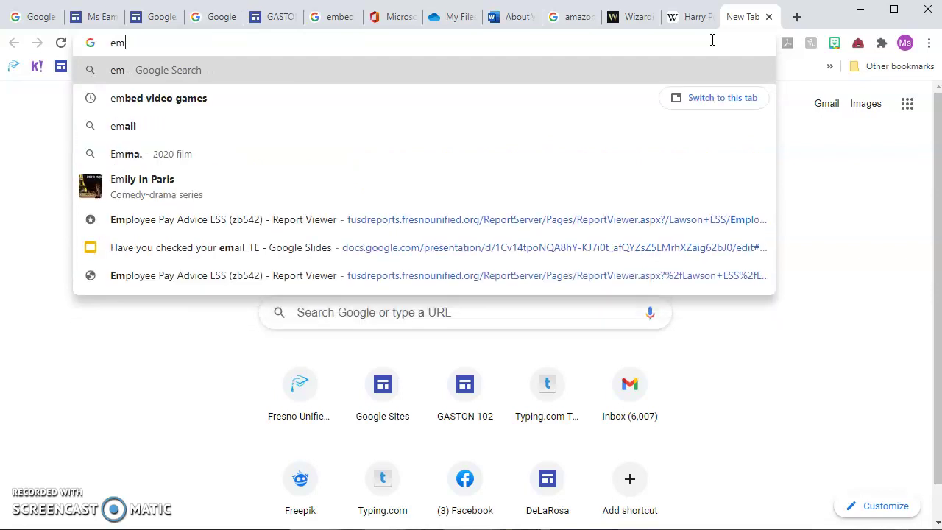
text(bed video )
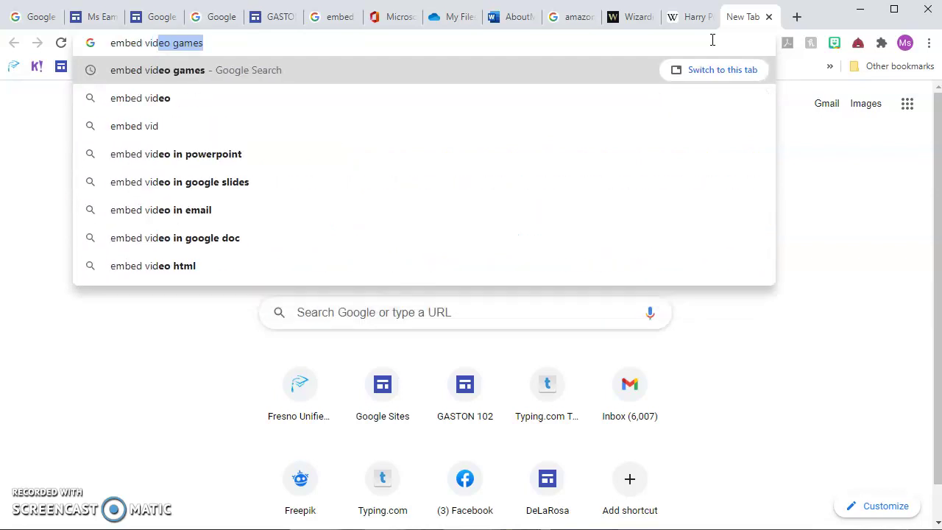
text(game)
key(Return)
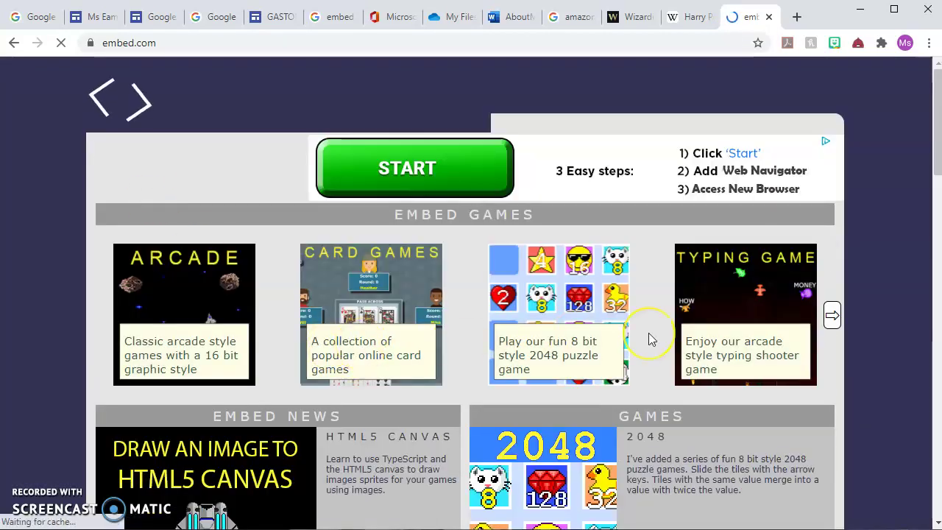
Step: Open the Gaps Solitaire game on embed.com and copy its web address
scroll(648, 332, down, 3)
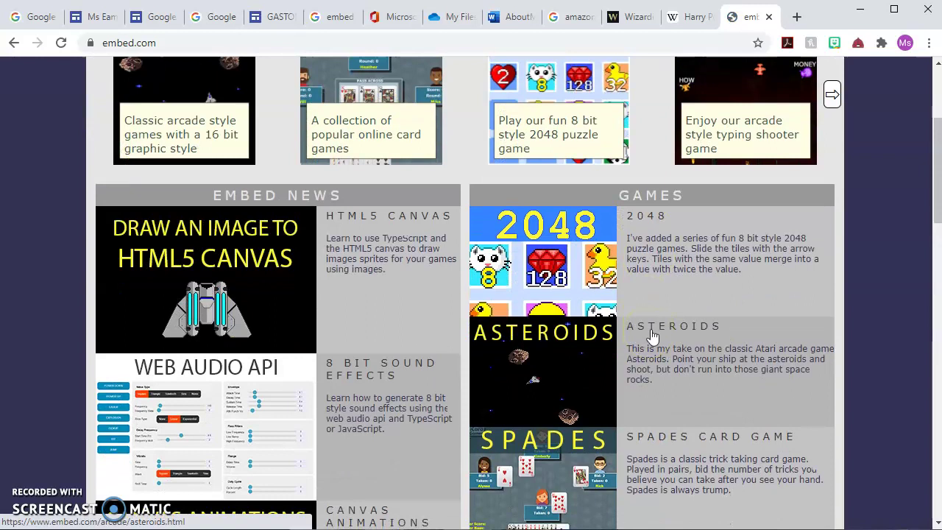
scroll(652, 336, down, 4)
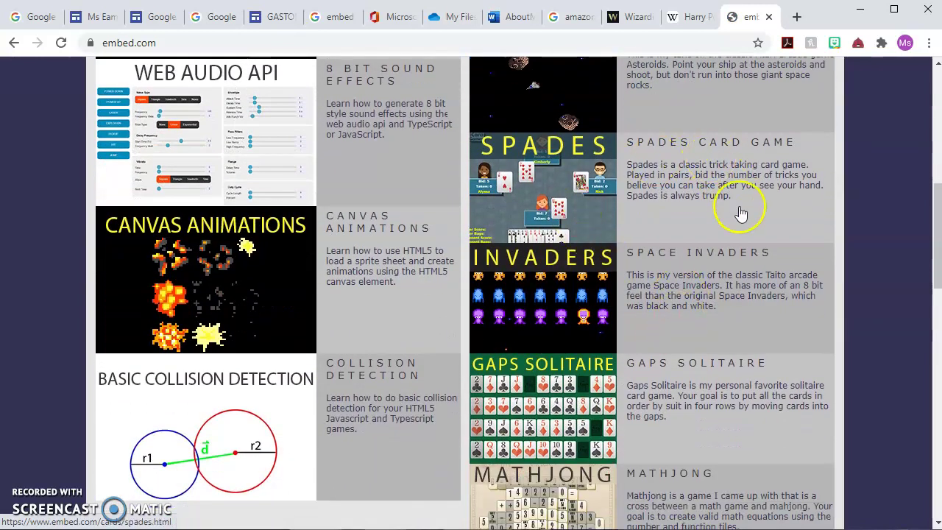
scroll(740, 213, down, 1)
click(554, 350)
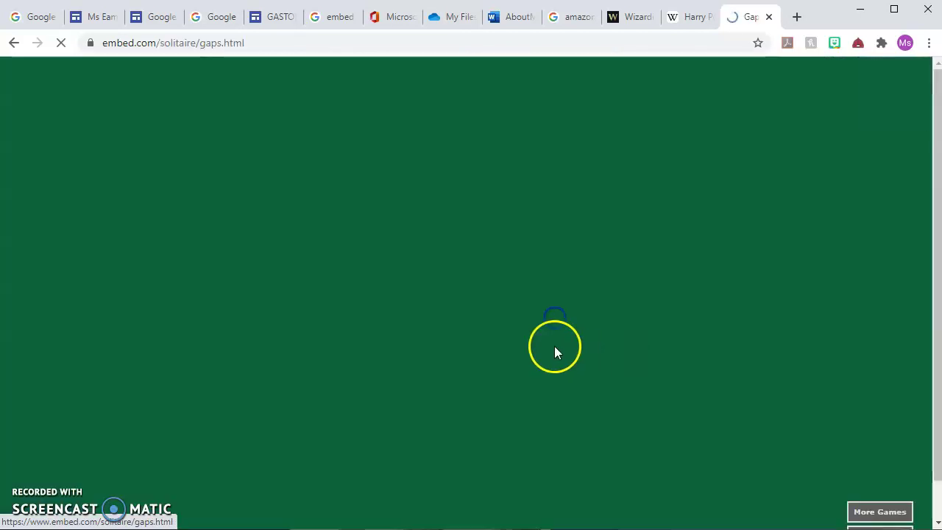
click(239, 44)
key(ctrl+c)
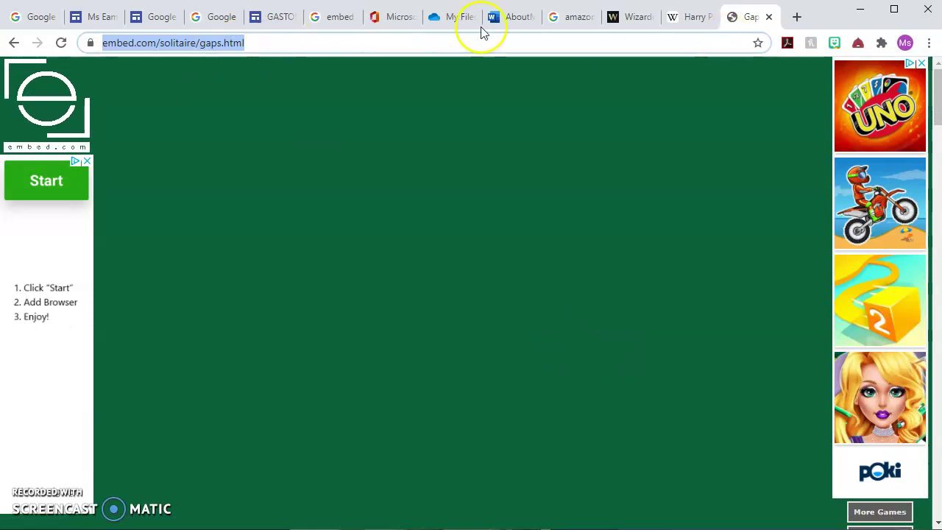
click(99, 18)
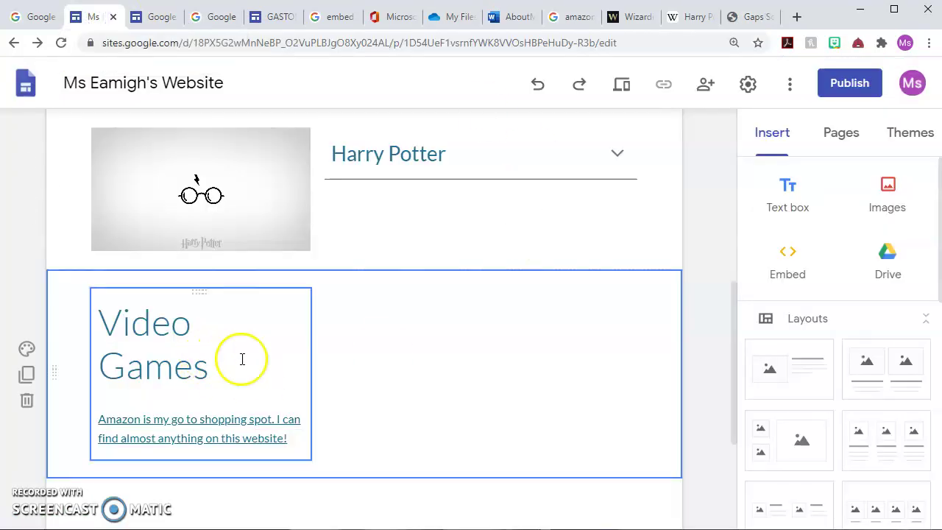
click(785, 262)
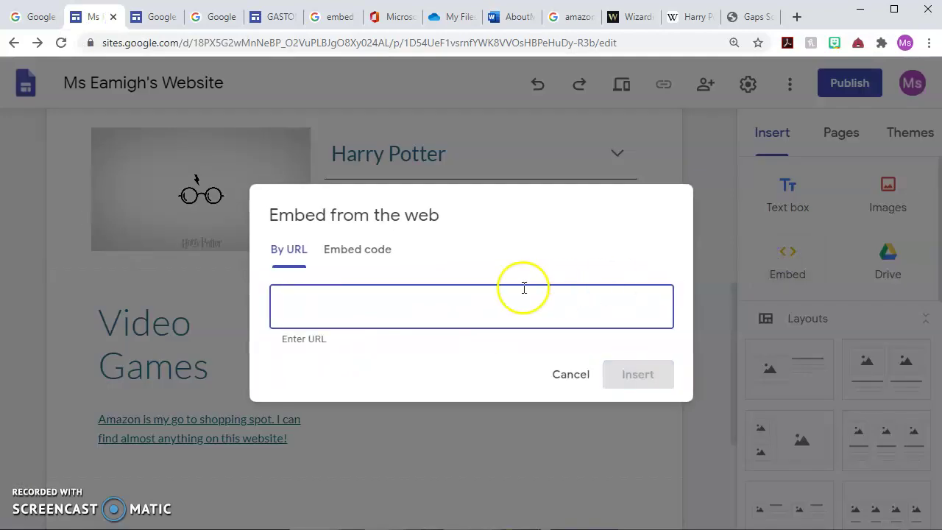
key(ctrl+v)
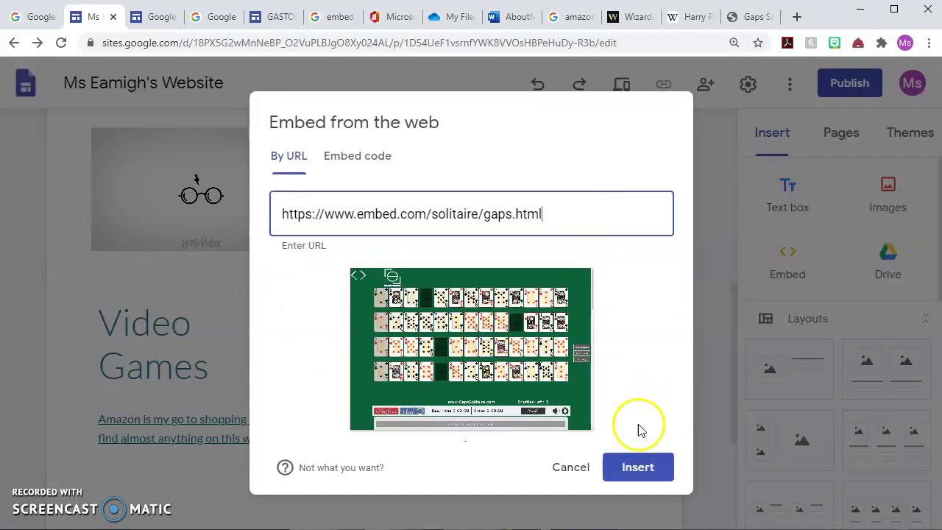
click(635, 469)
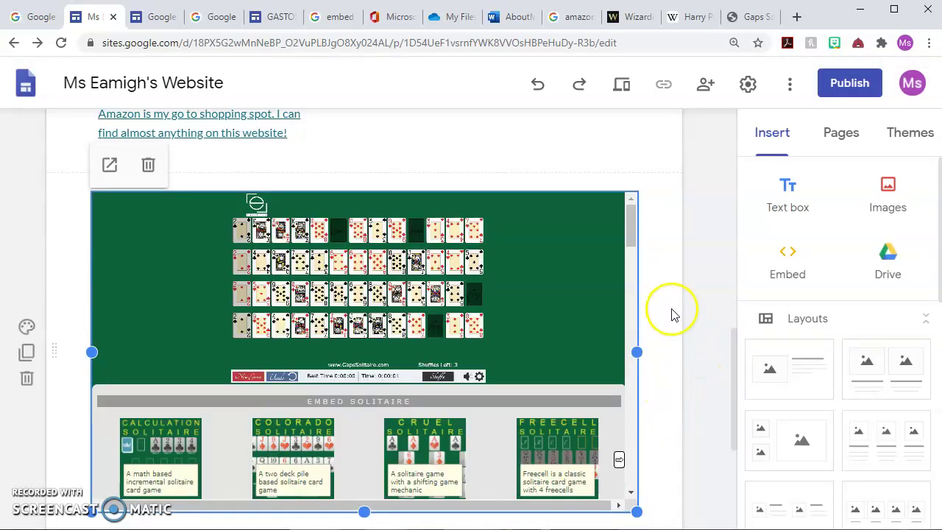
Step: Try to reposition the embedded solitaire game on the page
scroll(681, 313, down, 3)
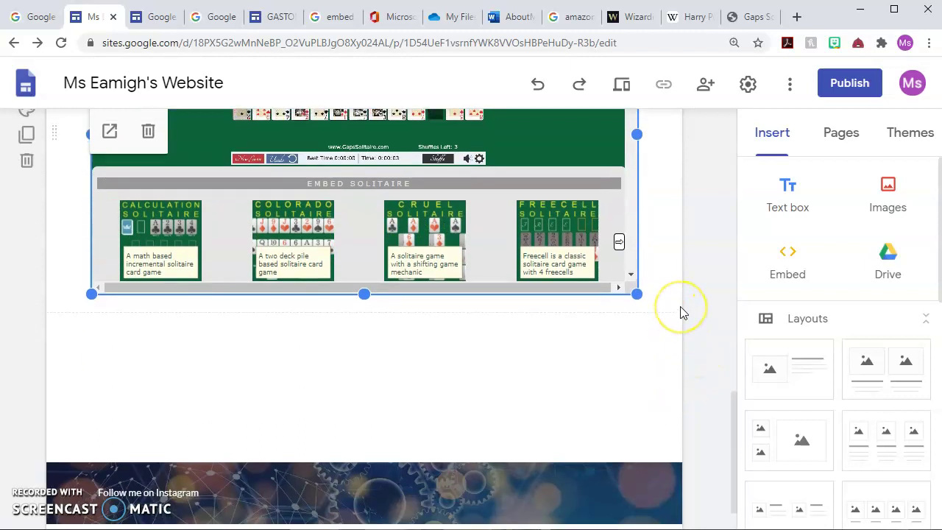
scroll(681, 313, up, 6)
scroll(218, 374, down, 3)
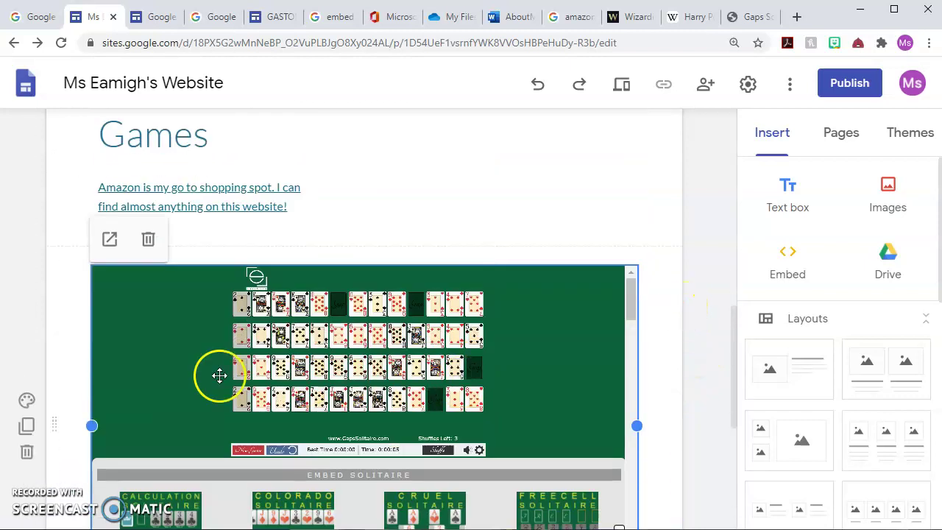
drag(168, 341, 181, 375)
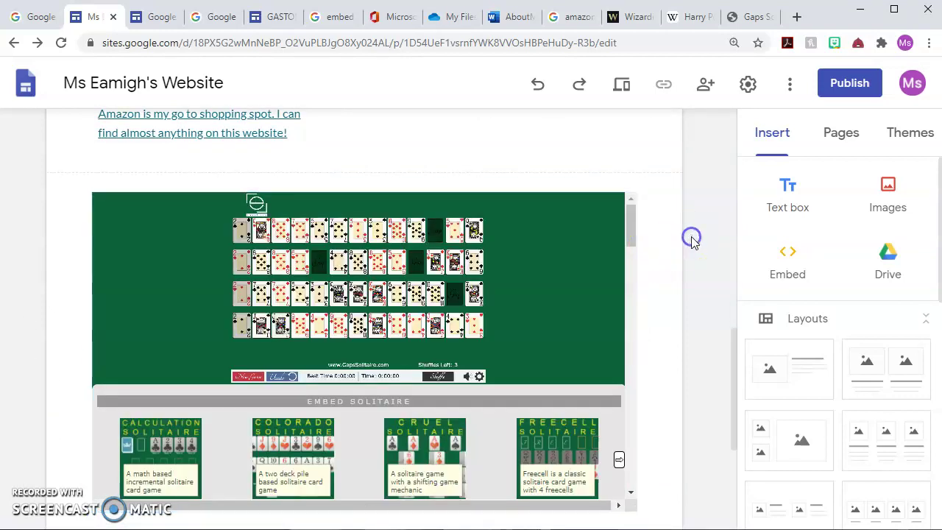
Step: Remove the link from the Amazon shopping text under the Video Games title
scroll(692, 239, up, 3)
click(152, 320)
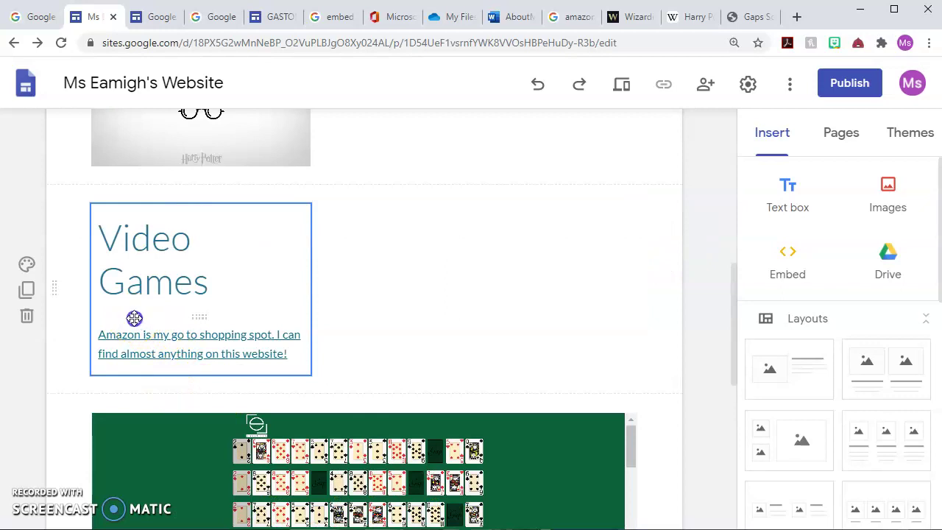
click(120, 335)
triple_click(117, 335)
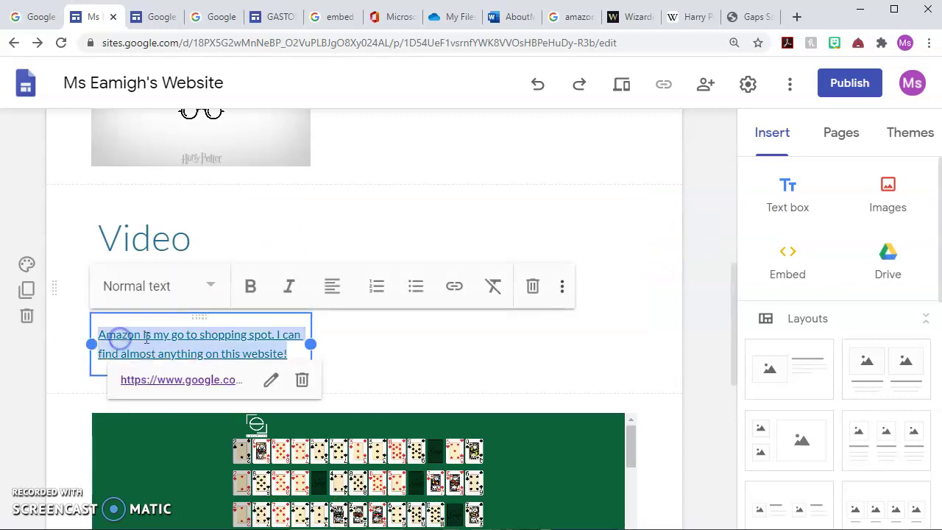
click(336, 351)
click(233, 336)
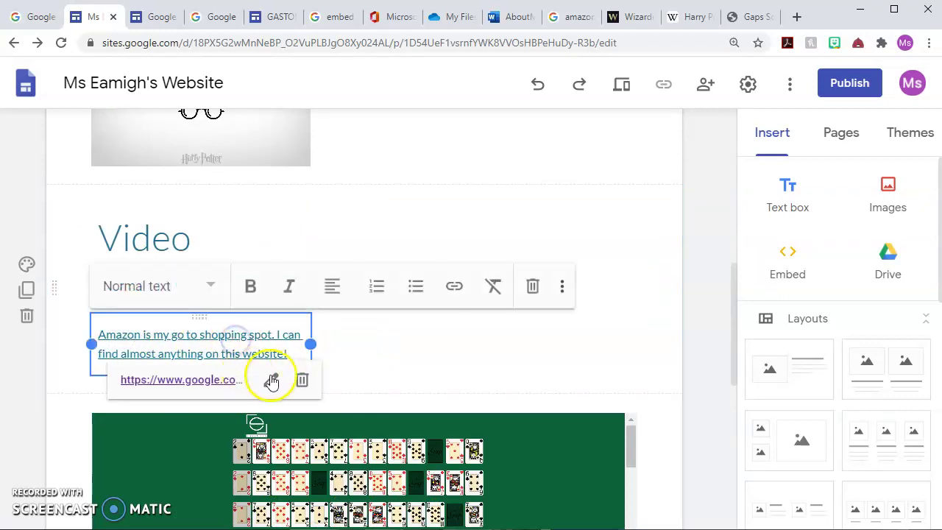
click(302, 381)
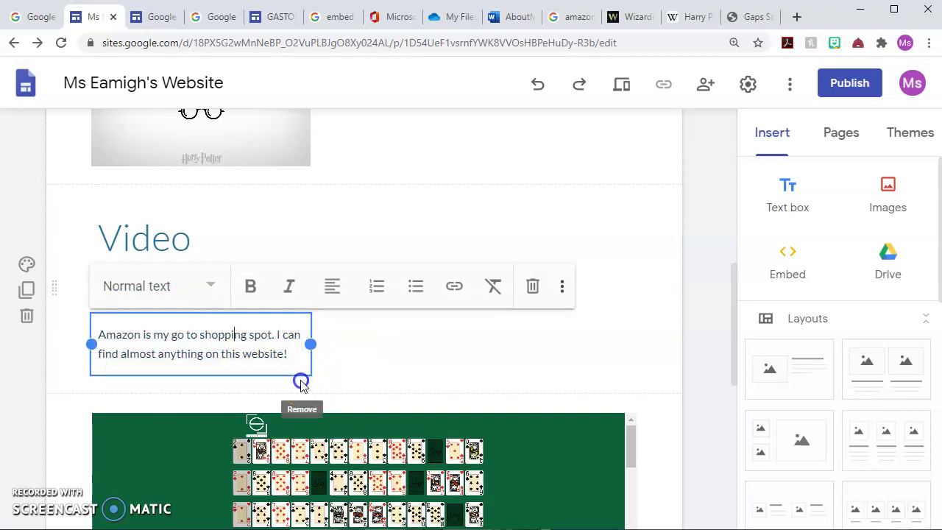
Step: Move the Amazon shopping text box into its own section below the embedded solitaire game
mouse_move(109, 337)
mouse_down()
mouse_move(94, 330)
mouse_move(106, 332)
mouse_up()
scroll(158, 255, up, 2)
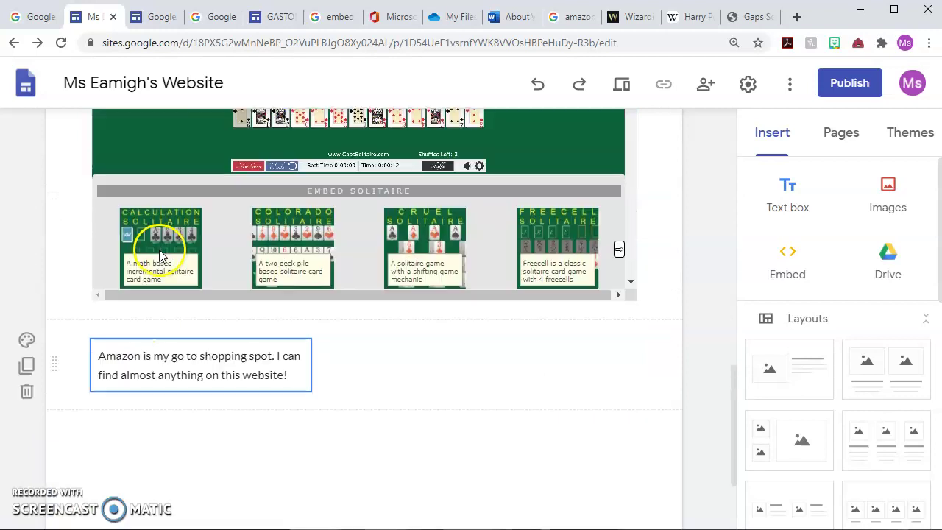
Step: Move the Amazon shopping text back under the Video Games title and replace it with "I like to play solitaire. Want to play with me?"
click(158, 243)
scroll(187, 274, up, 5)
click(183, 274)
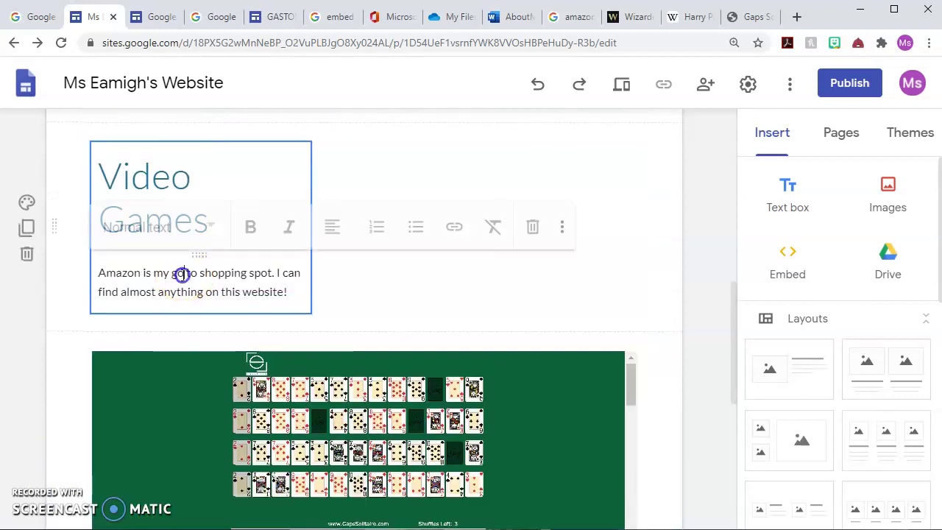
triple_click(184, 274)
text(I)
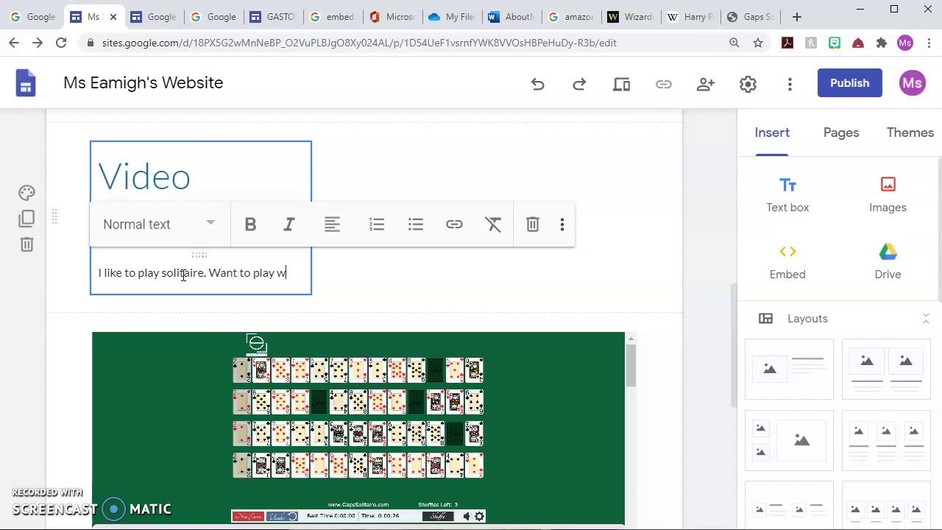
text(me)
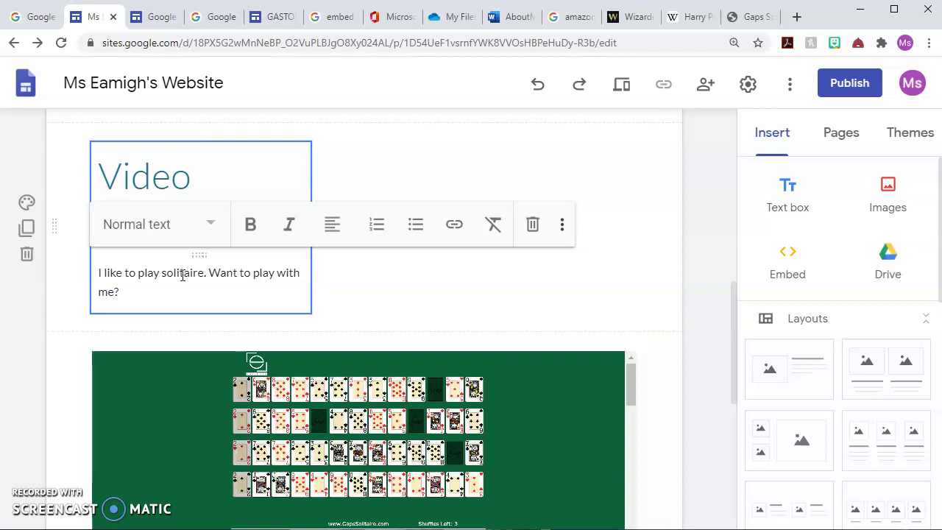
click(385, 303)
Step: Widen the Video Games title and its text box so the title fits on one line
click(240, 212)
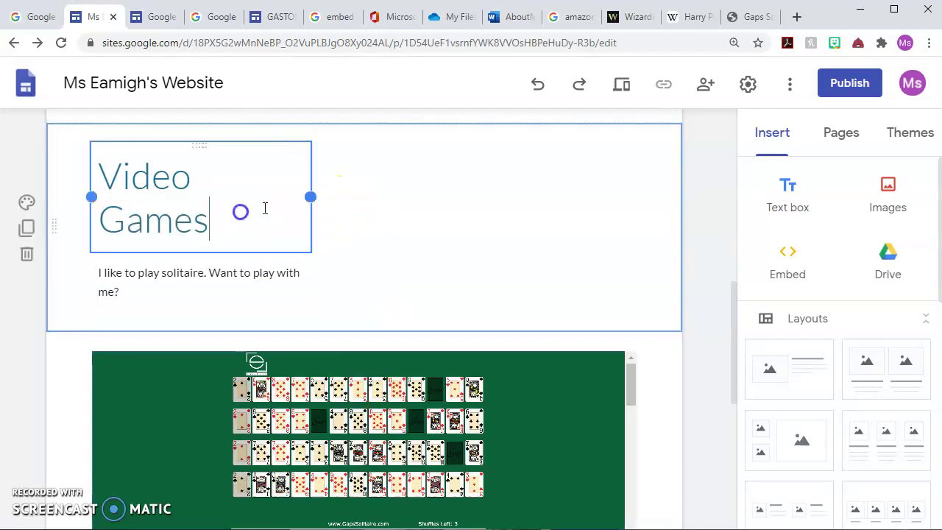
drag(311, 197, 433, 198)
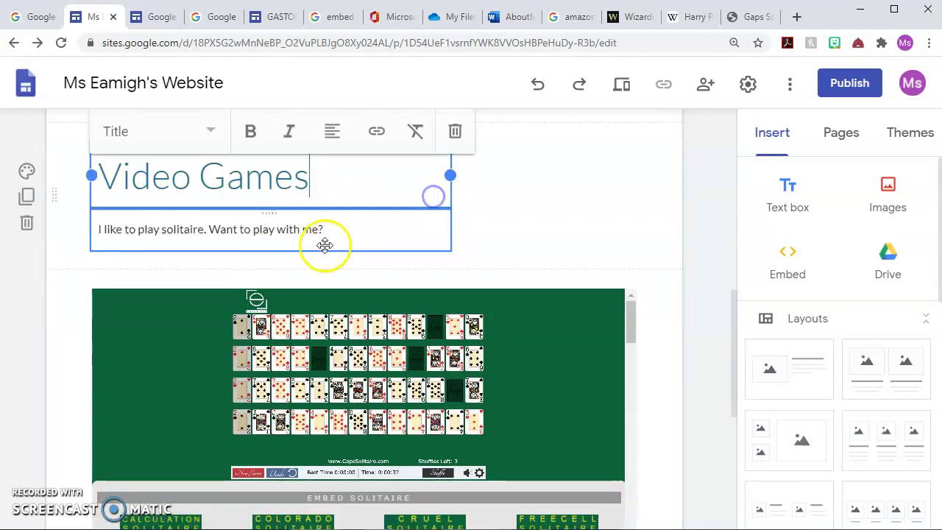
click(542, 225)
click(699, 304)
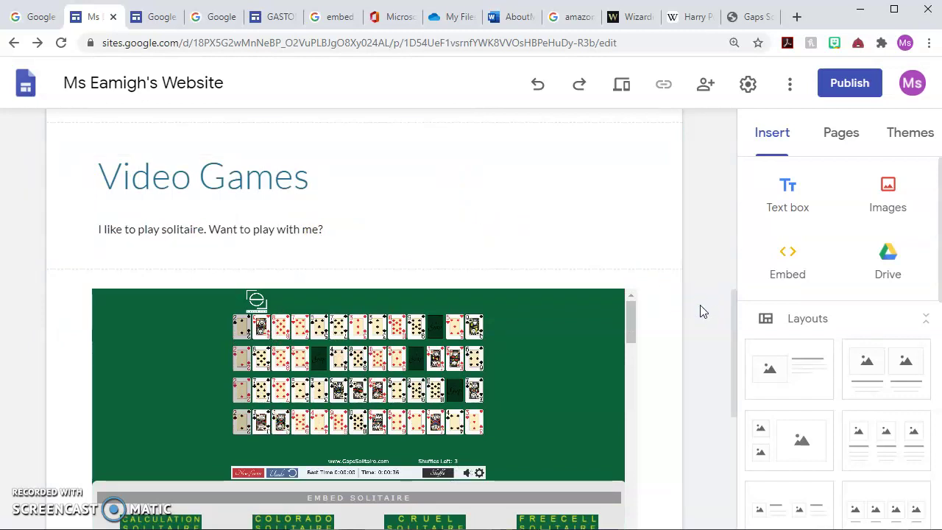
Step: Preview the My Interests page, expanding and collapsing the Harry Potter section
scroll(698, 308, down, 3)
scroll(697, 307, up, 4)
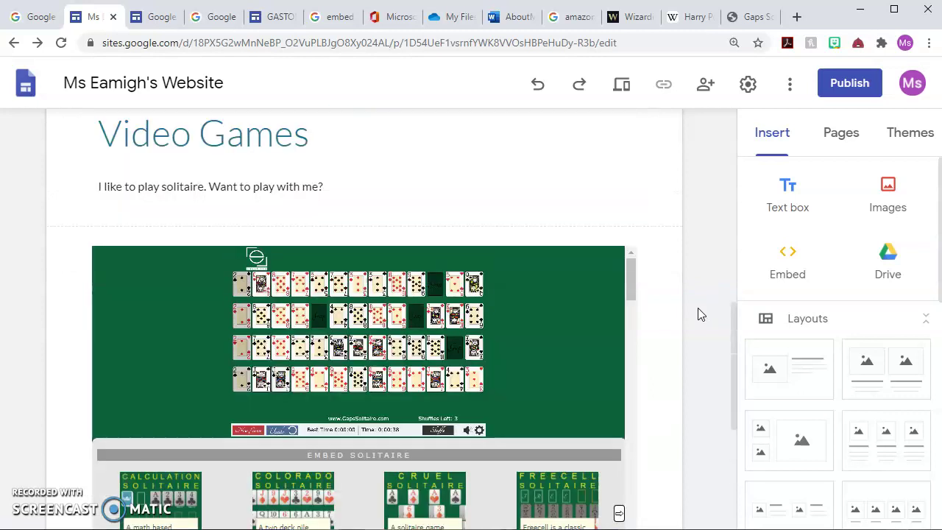
click(660, 121)
click(623, 89)
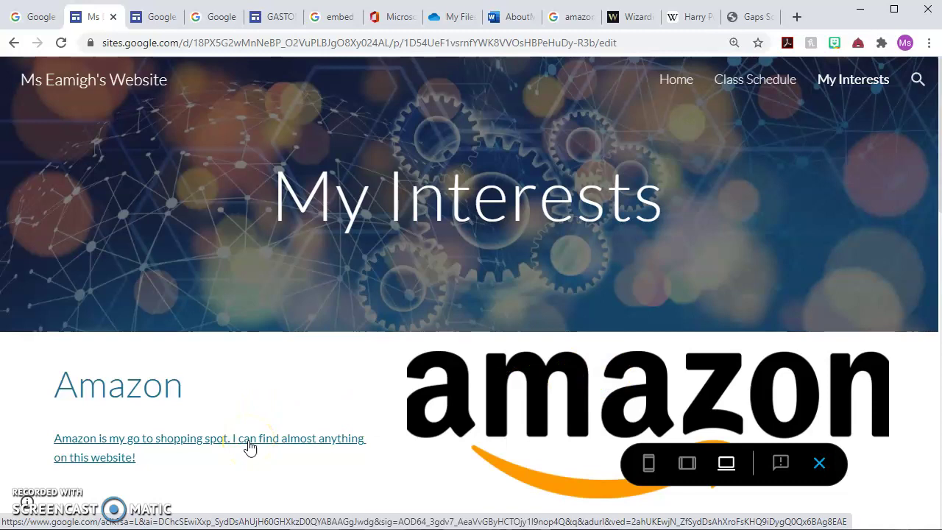
scroll(250, 447, down, 5)
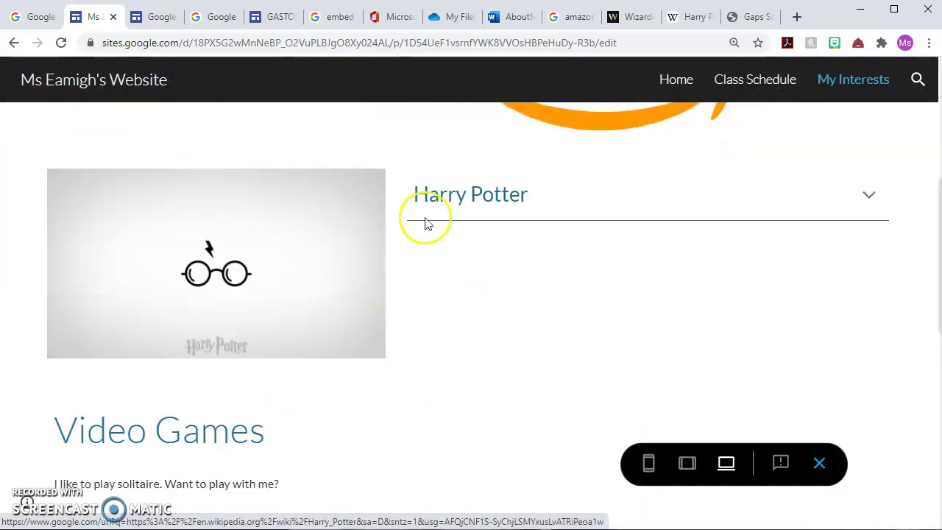
click(866, 195)
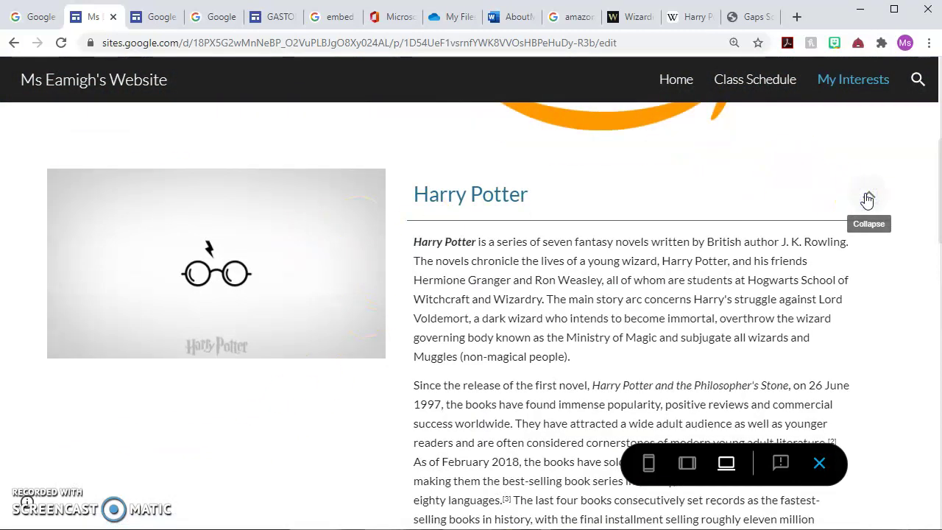
click(866, 198)
Step: Try the embedded solitaire game in the preview by selecting a queen card, and return to editing the page
scroll(736, 255, down, 3)
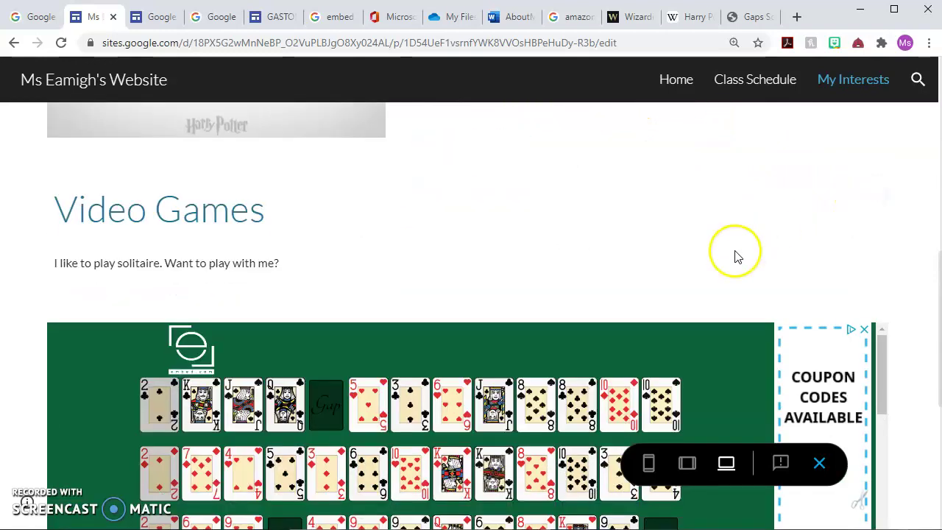
scroll(389, 336, down, 3)
scroll(467, 340, up, 3)
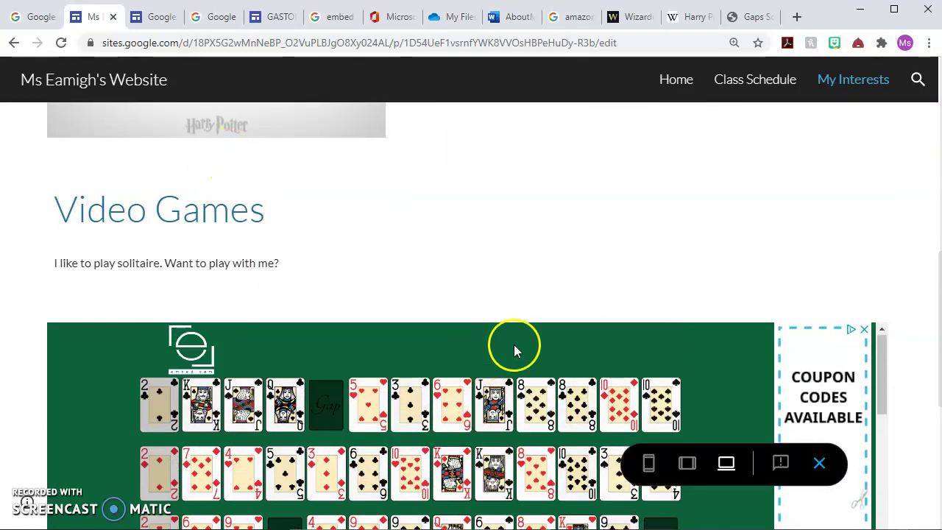
scroll(912, 384, down, 5)
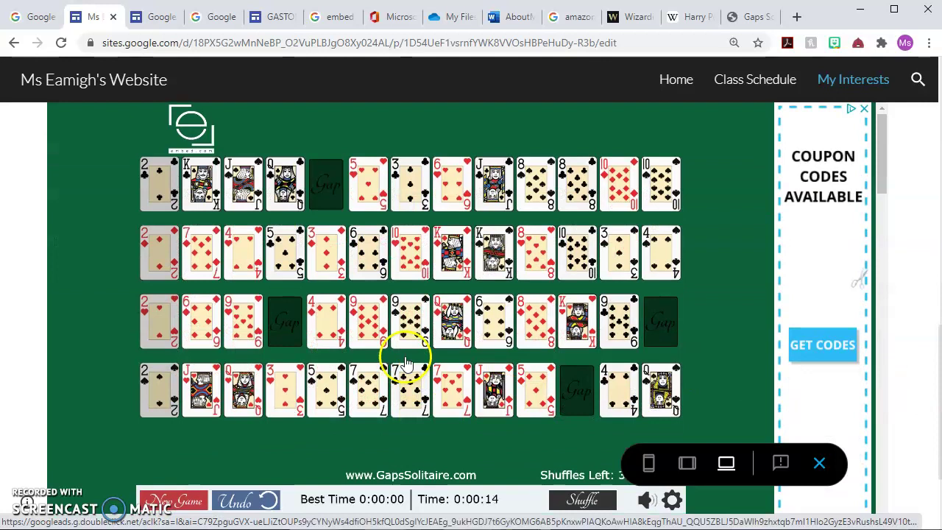
scroll(430, 243, down, 2)
click(434, 241)
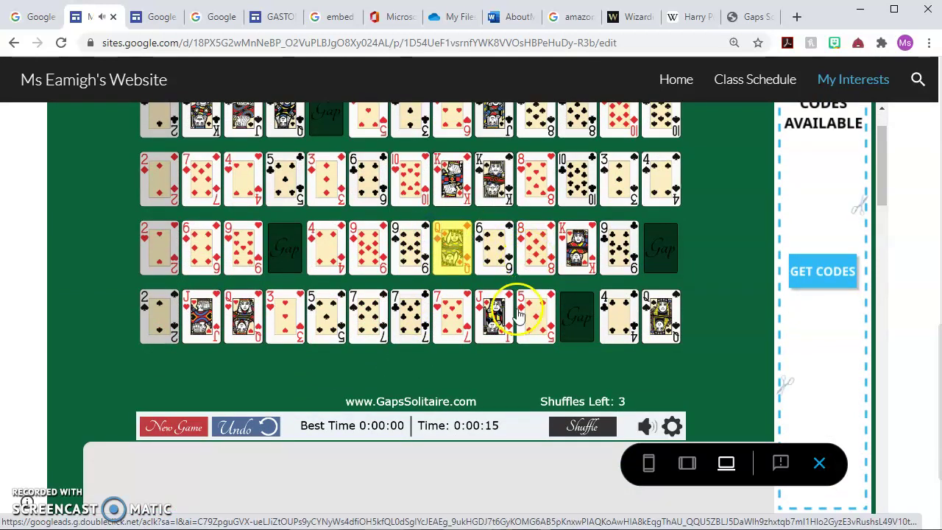
scroll(520, 309, up, 1)
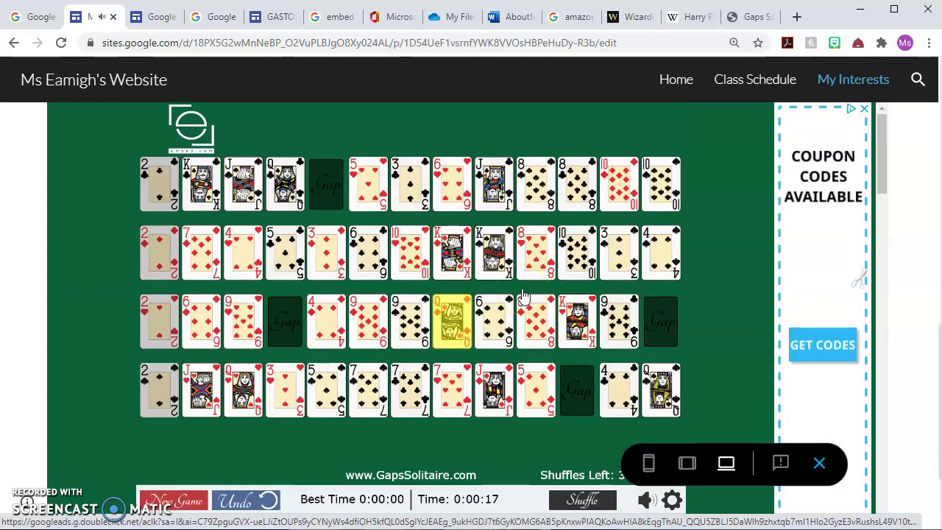
scroll(522, 294, up, 12)
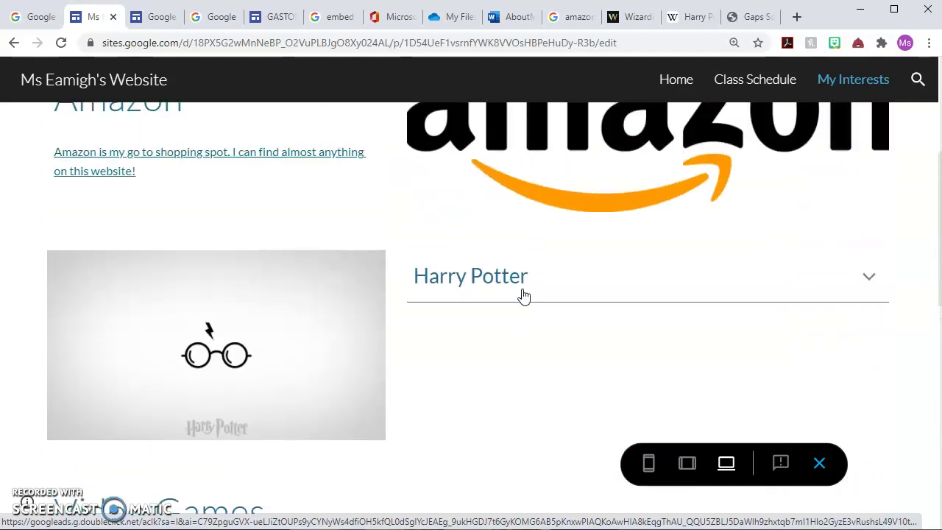
click(818, 463)
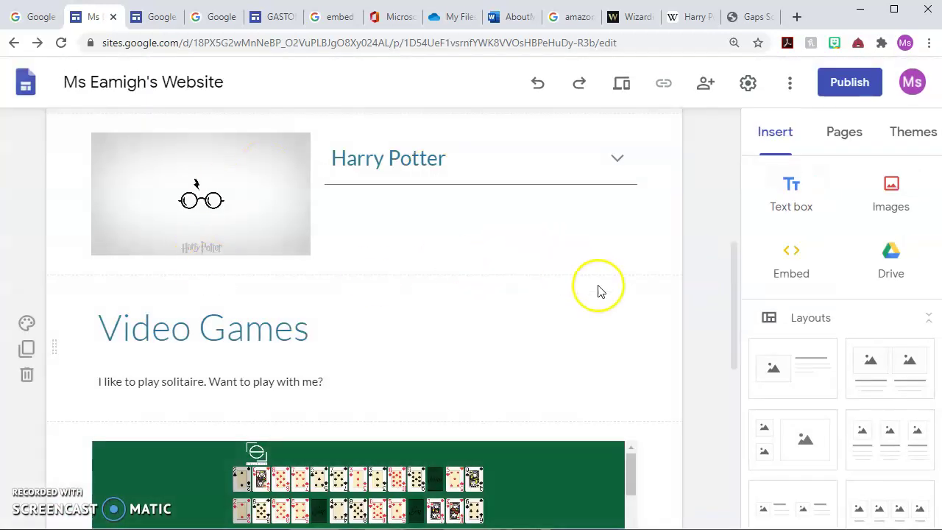
scroll(586, 338, down, 3)
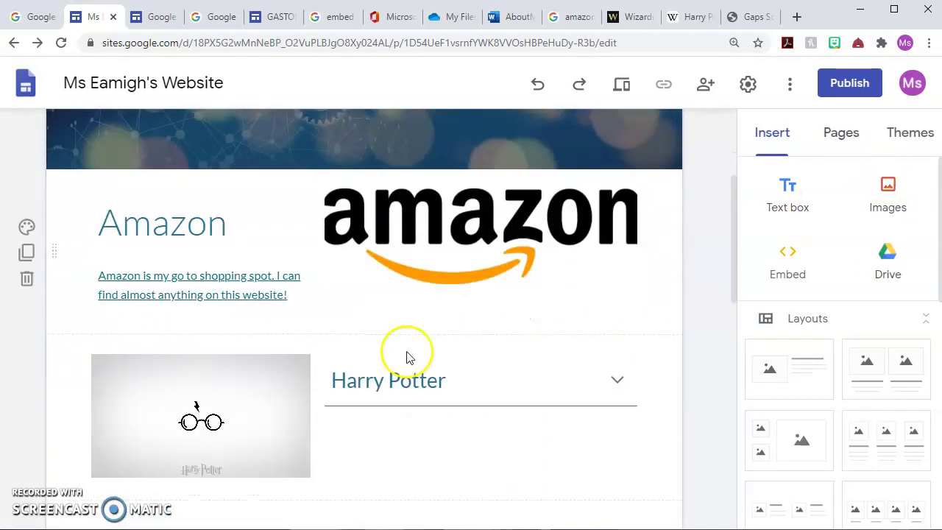
click(391, 274)
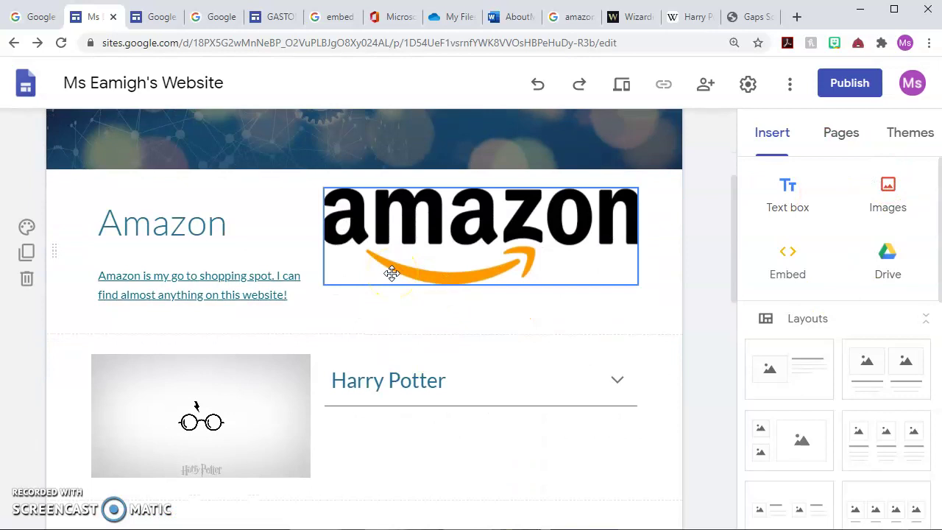
scroll(427, 358, down, 4)
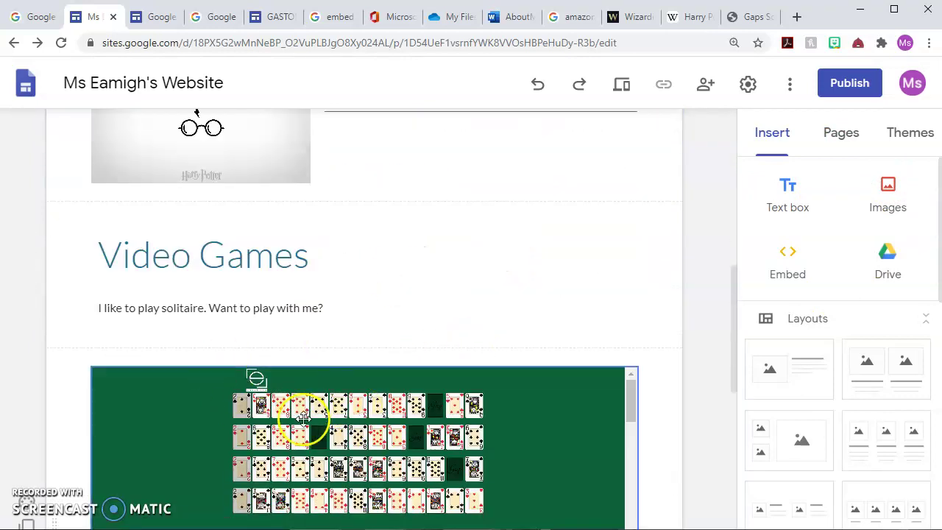
scroll(532, 435, up, 4)
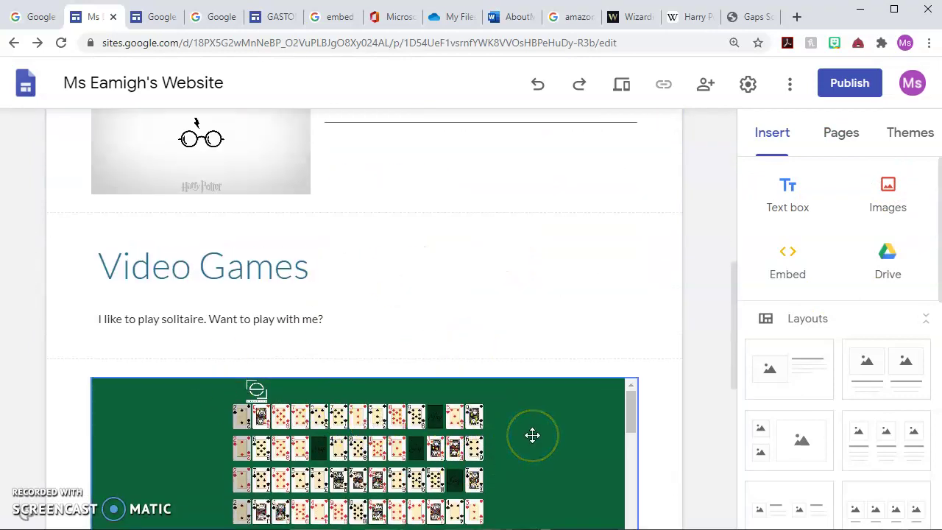
scroll(532, 435, down, 5)
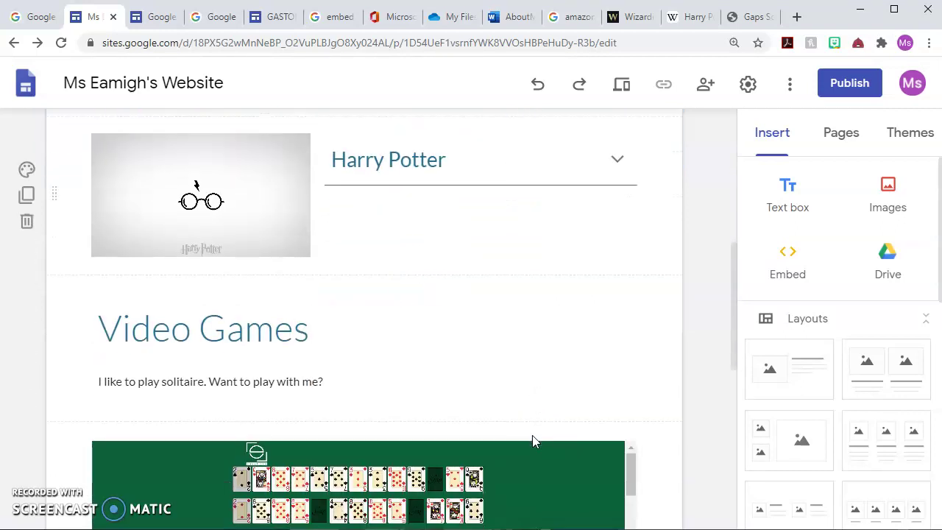
click(219, 191)
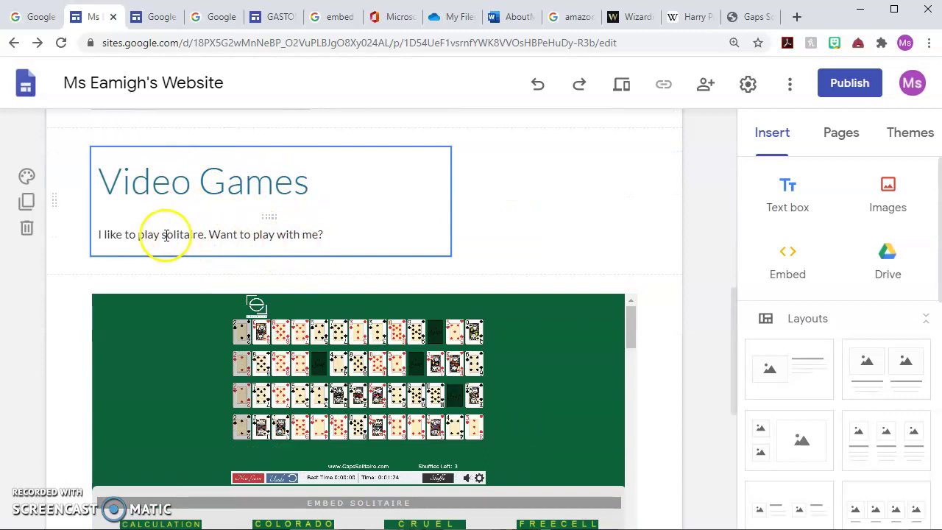
drag(163, 236, 197, 235)
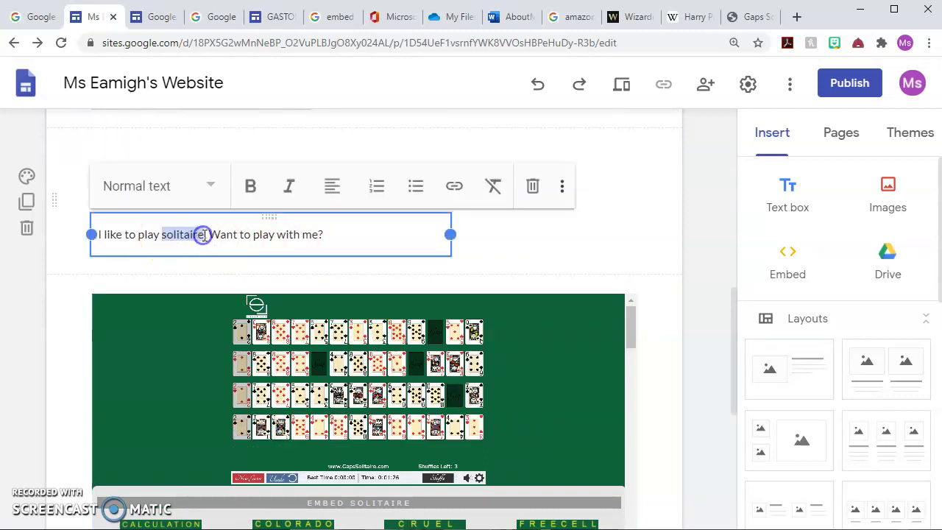
click(745, 17)
click(297, 40)
key(ctrl+c)
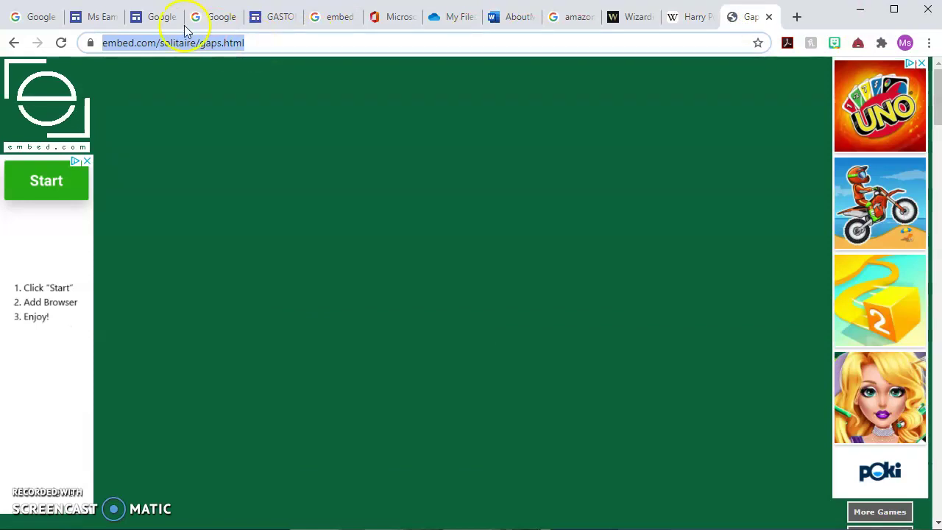
click(99, 21)
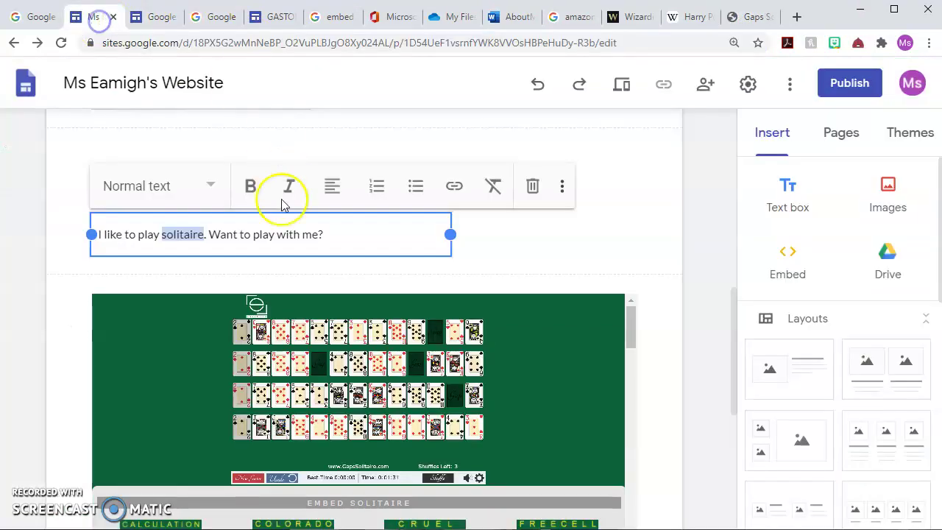
click(454, 188)
key(ctrl+v)
click(444, 324)
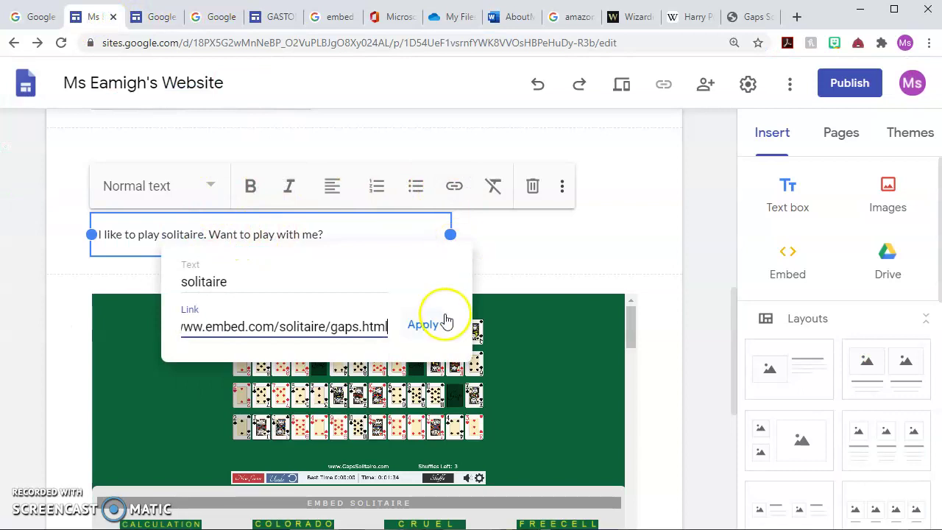
click(640, 174)
click(706, 193)
scroll(706, 194, down, 4)
scroll(706, 193, up, 4)
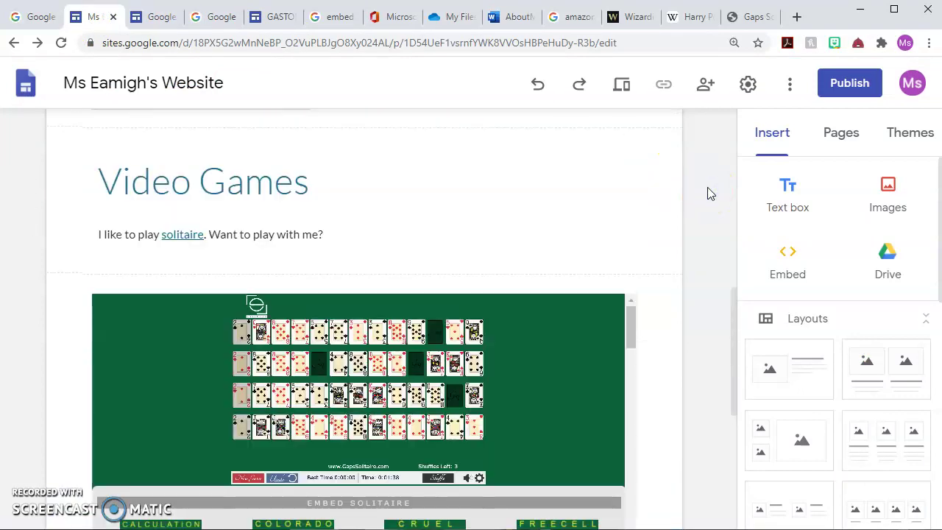
Step: Check the link attached to the word "solitaire" in the Video Games text
click(230, 235)
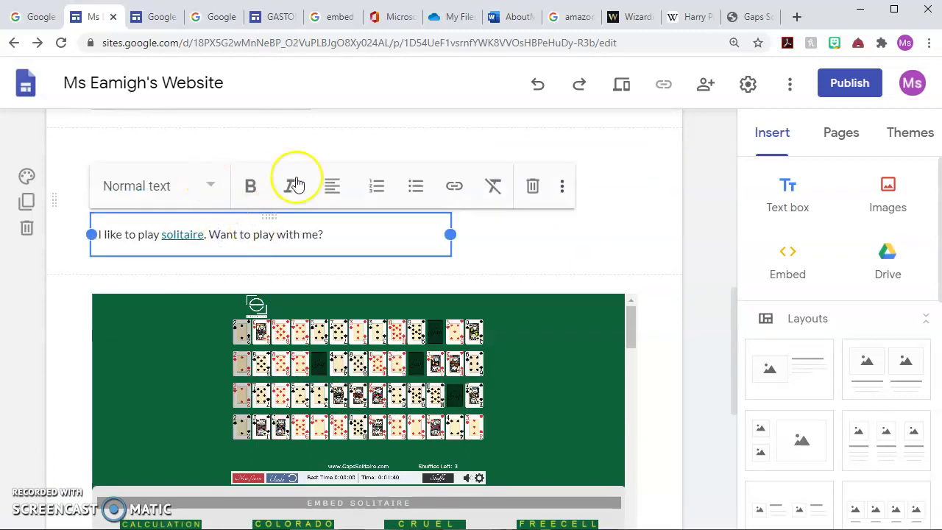
click(181, 237)
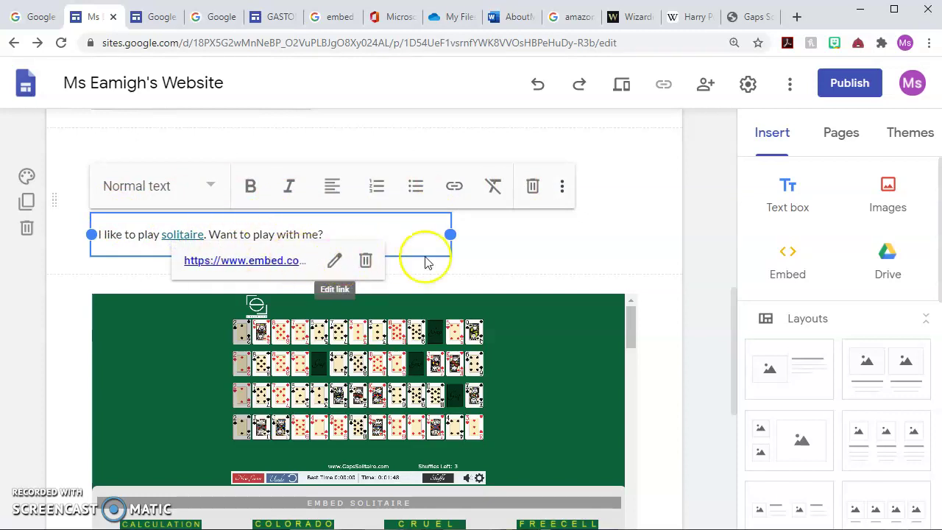
click(512, 248)
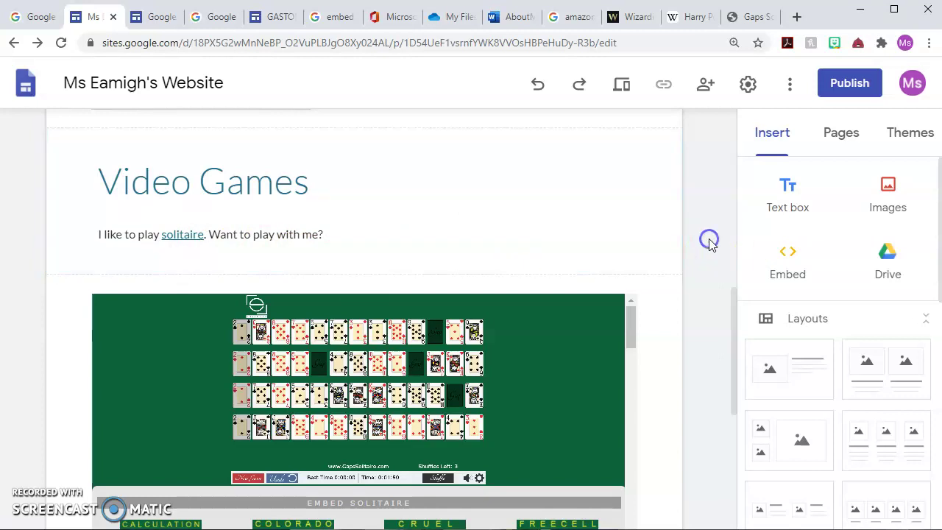
scroll(708, 238, up, 10)
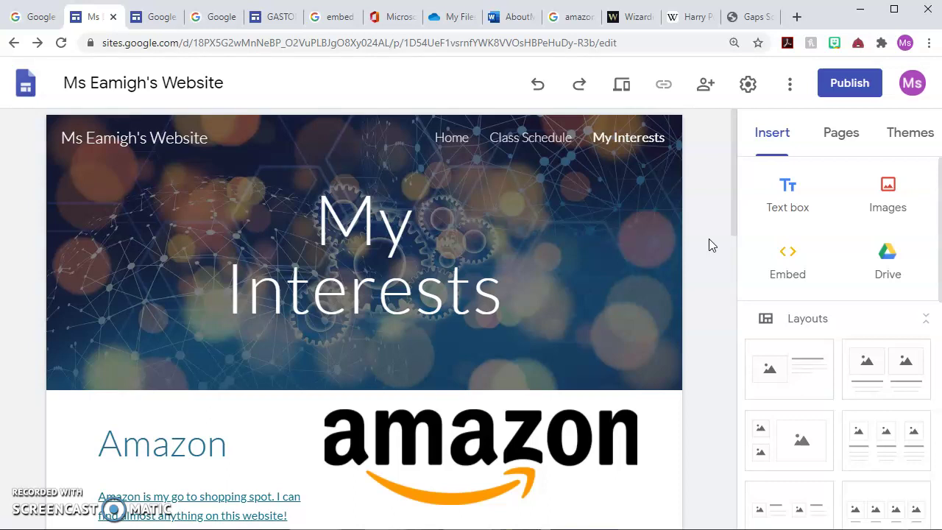
click(651, 270)
click(713, 290)
click(718, 287)
scroll(719, 287, down, 12)
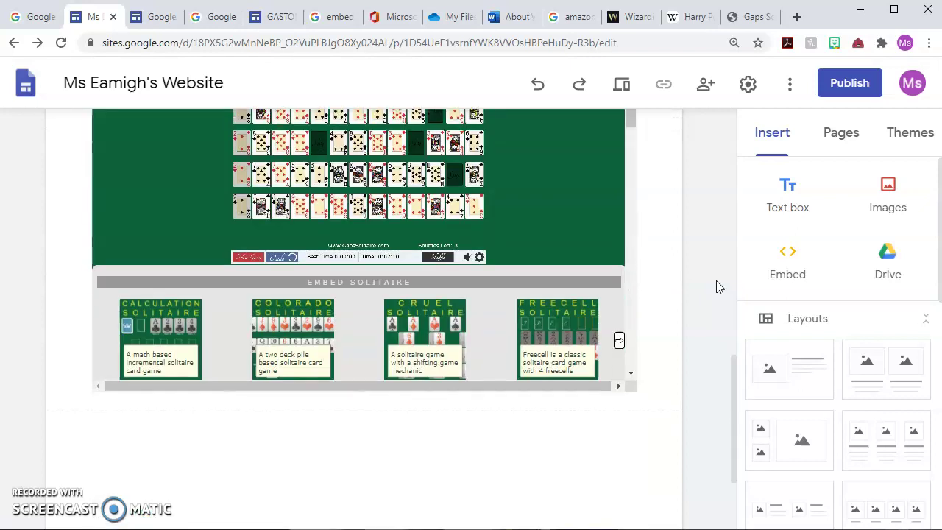